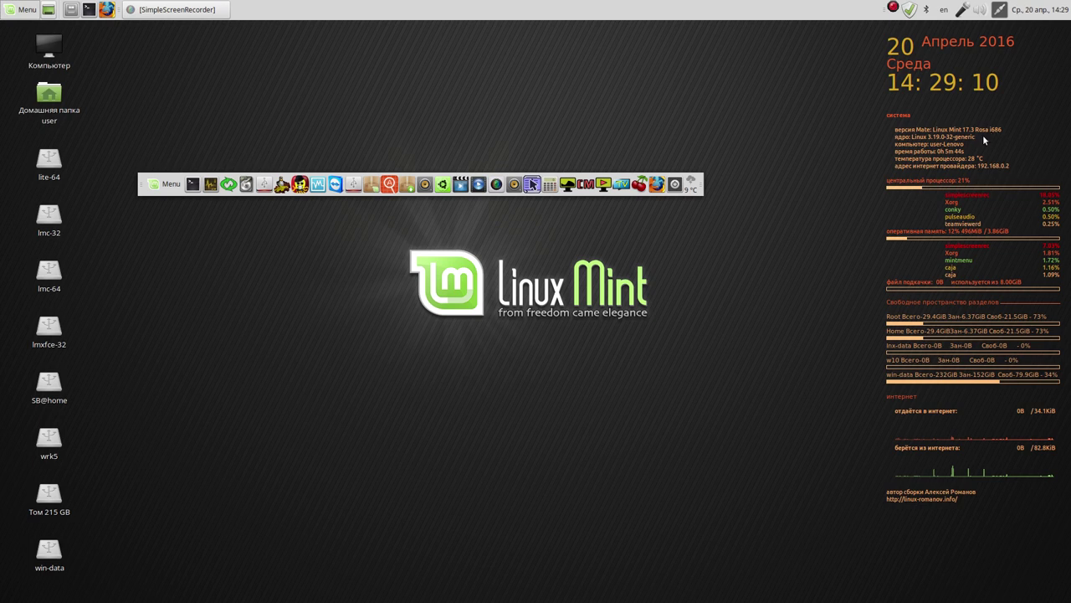
Step: Reposition the floating launcher panel above the desktop logo, and switch its expand-to-limit option on and back off
drag(701, 185, 754, 199)
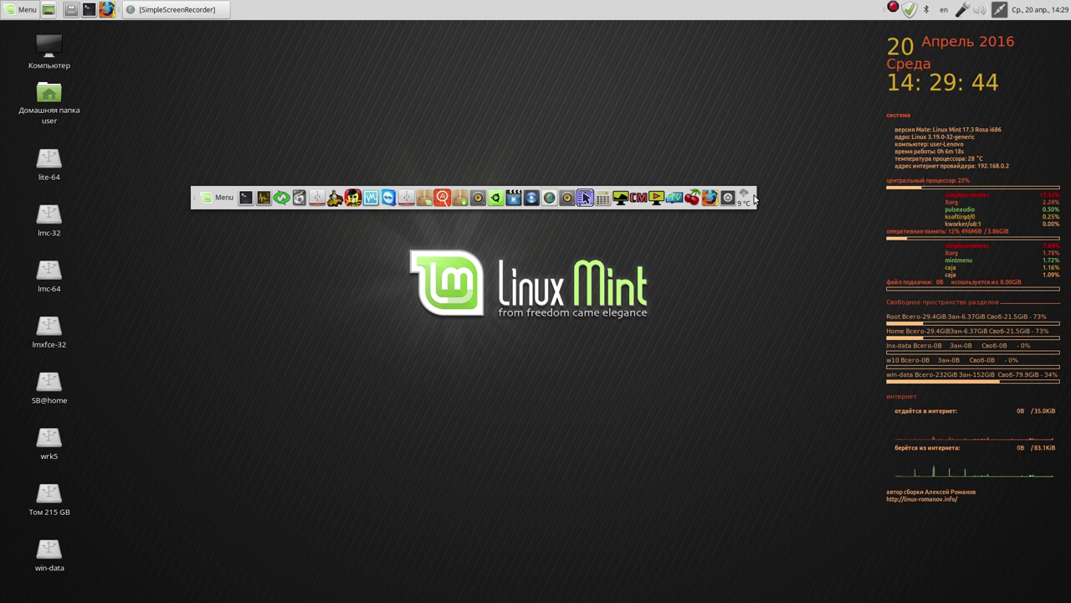
drag(754, 197, 754, 163)
right_click(755, 164)
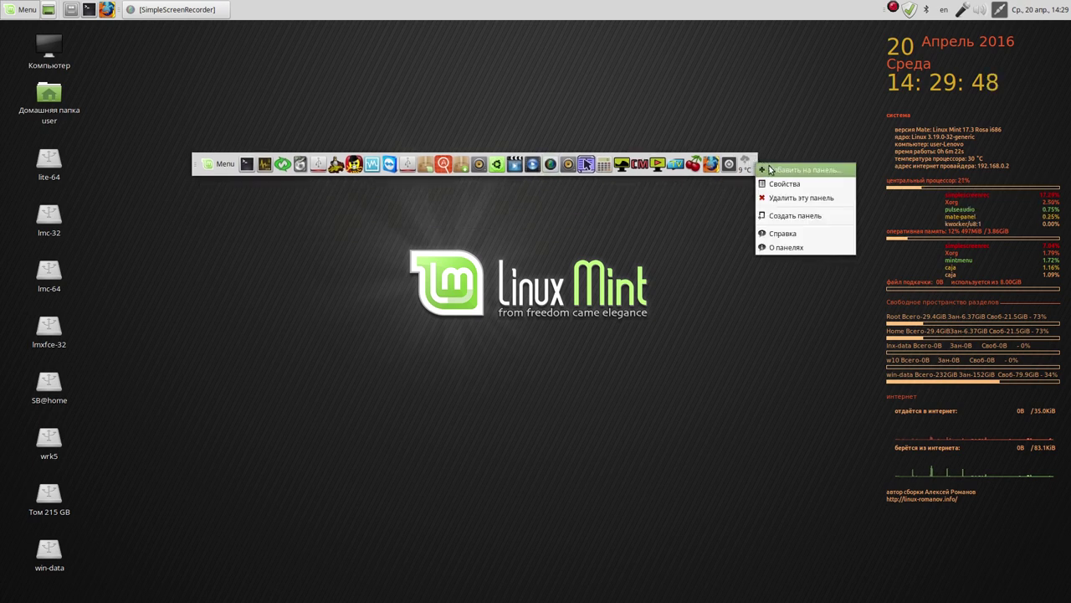
click(779, 183)
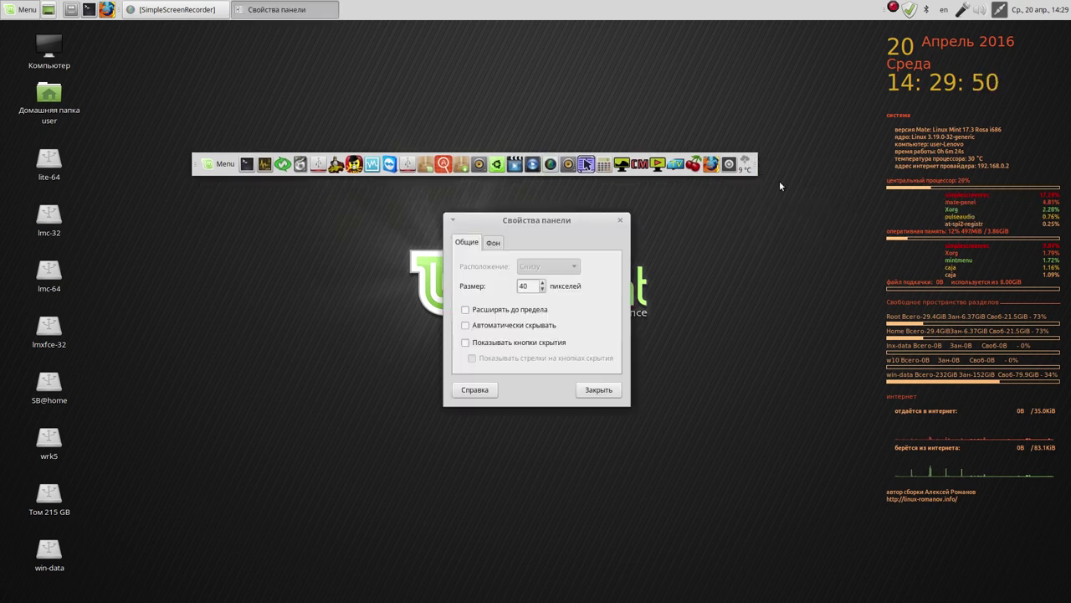
click(466, 310)
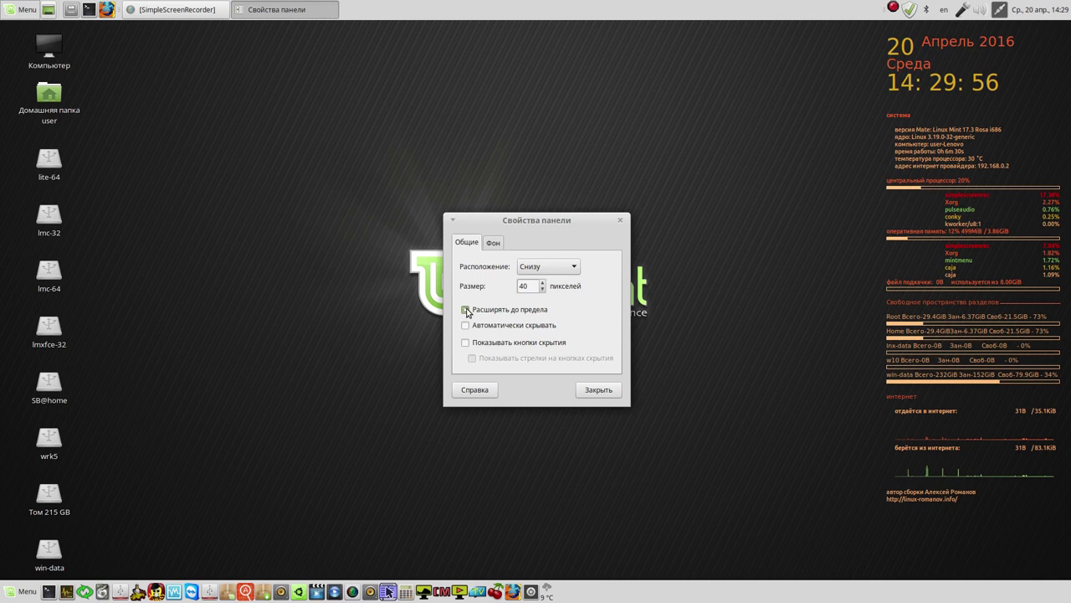
click(466, 311)
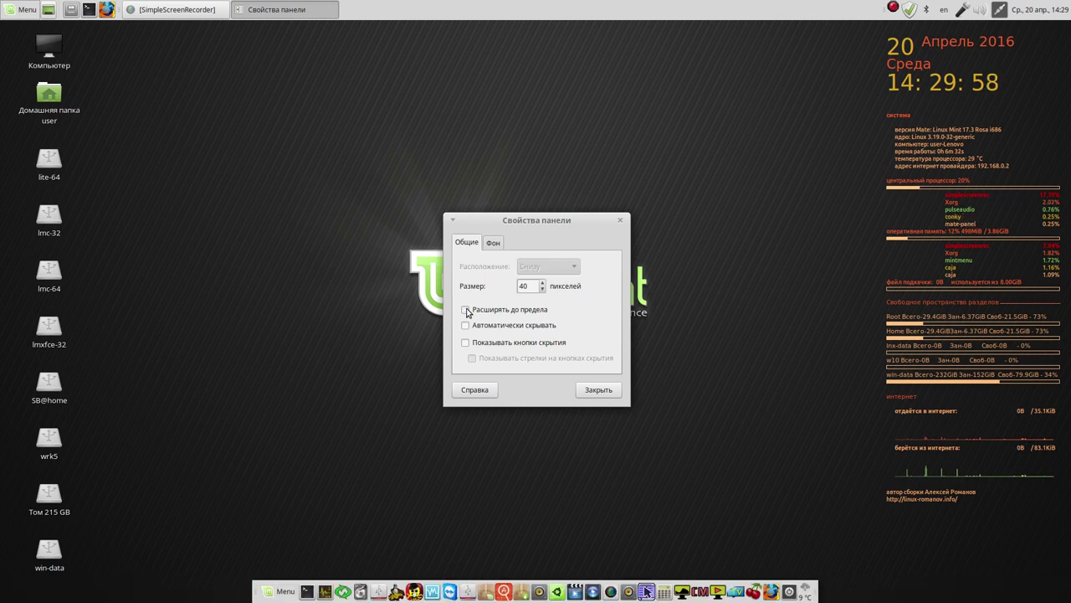
Step: Enable hide buttons with arrows on the launcher panel and close its properties
click(466, 343)
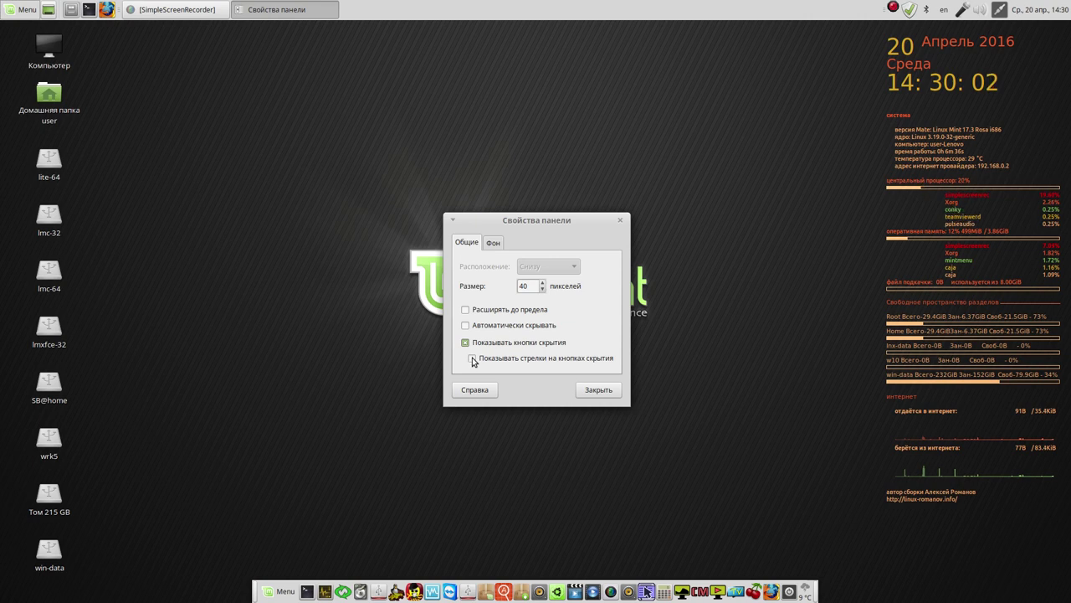
click(472, 360)
click(600, 390)
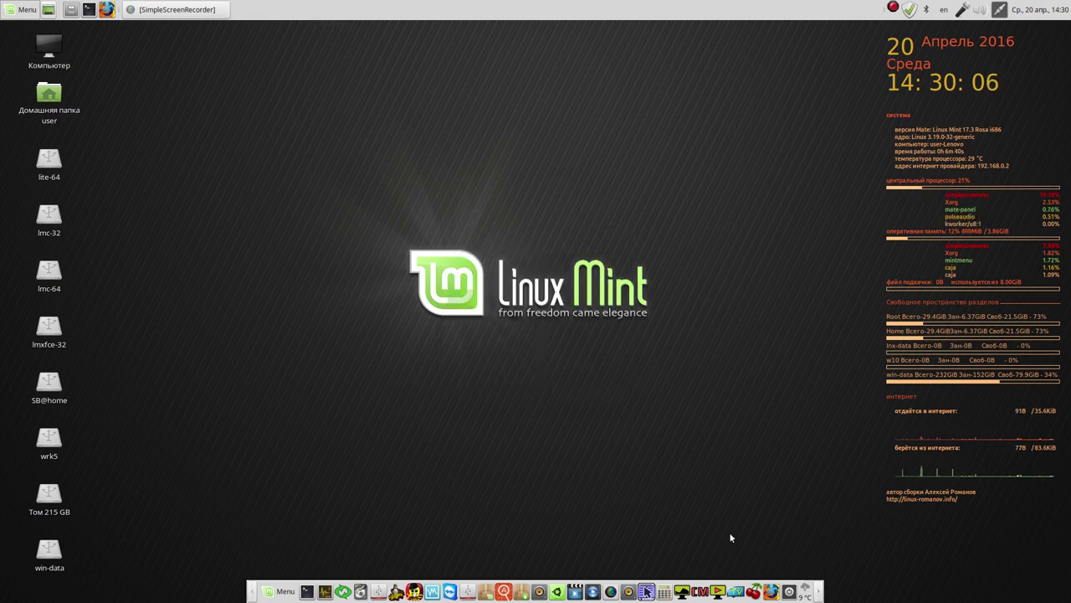
Step: Test the hide buttons by collapsing and restoring the launcher panel towards the right and left desktop edges
click(820, 594)
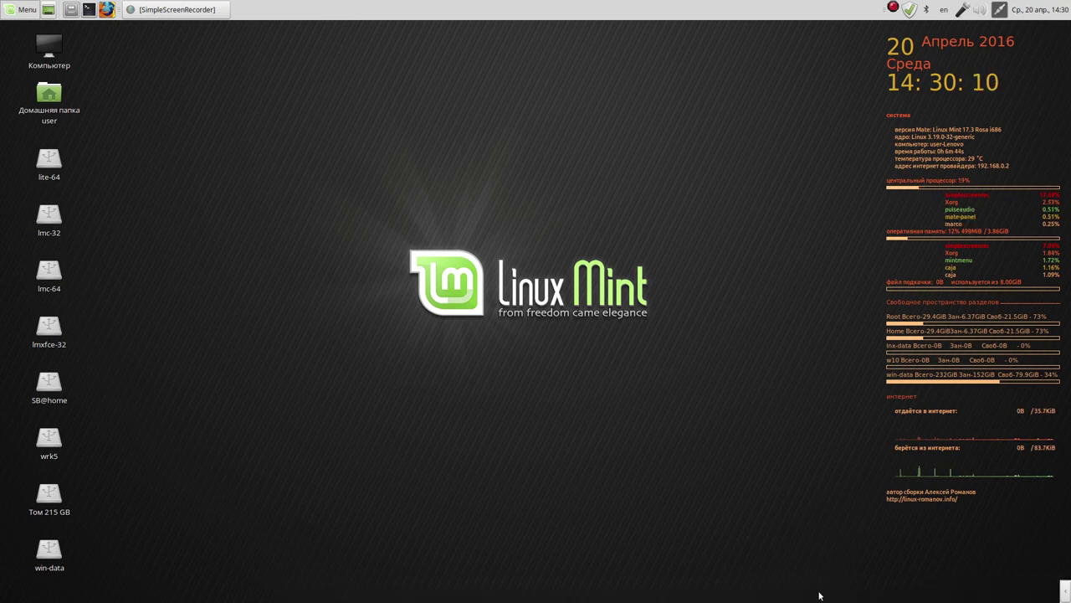
click(1066, 592)
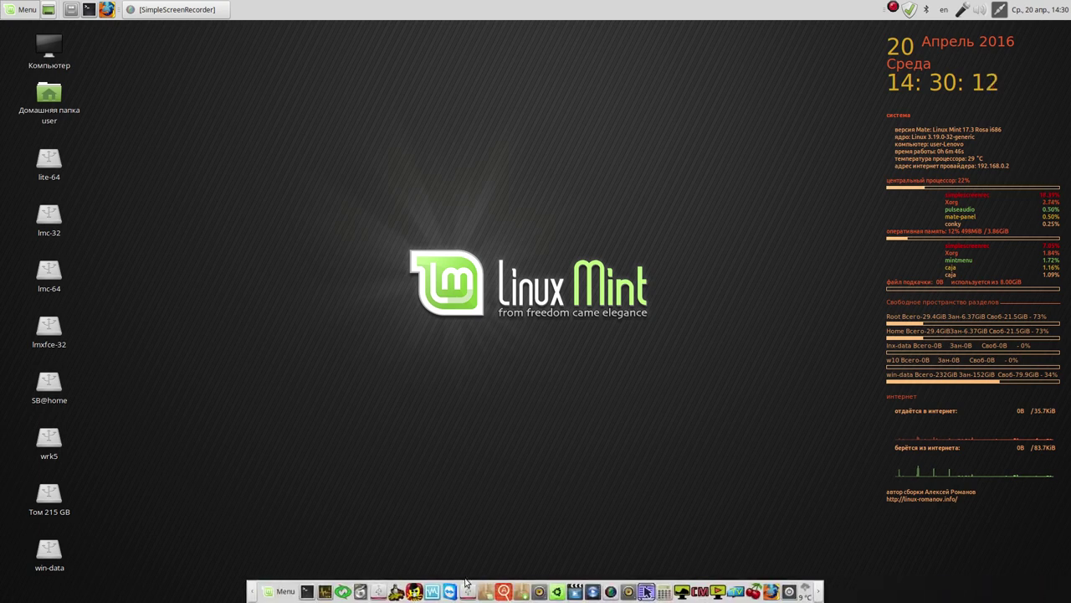
click(251, 592)
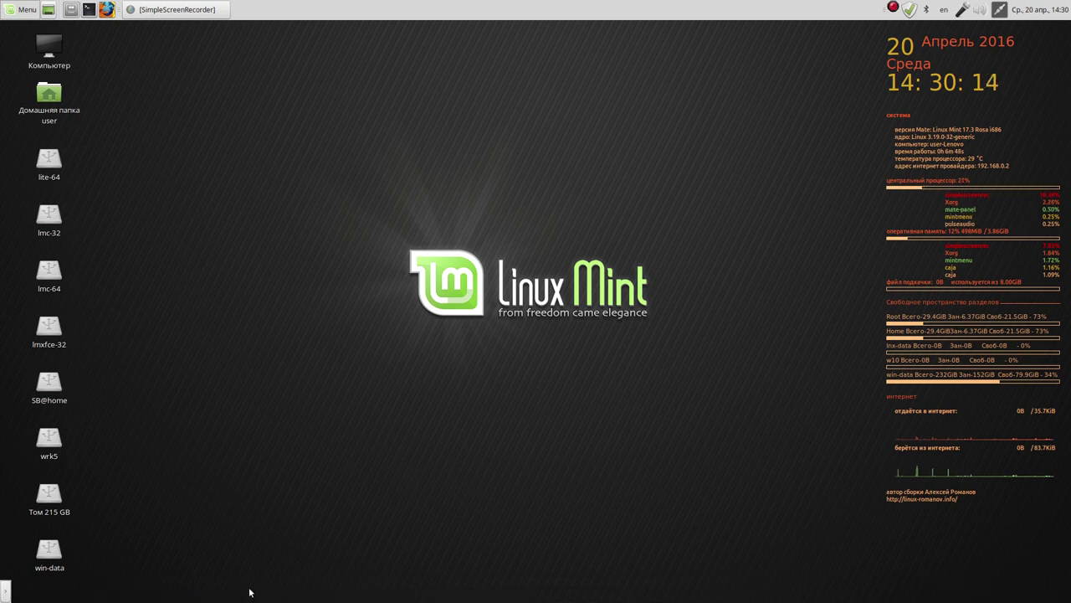
click(5, 592)
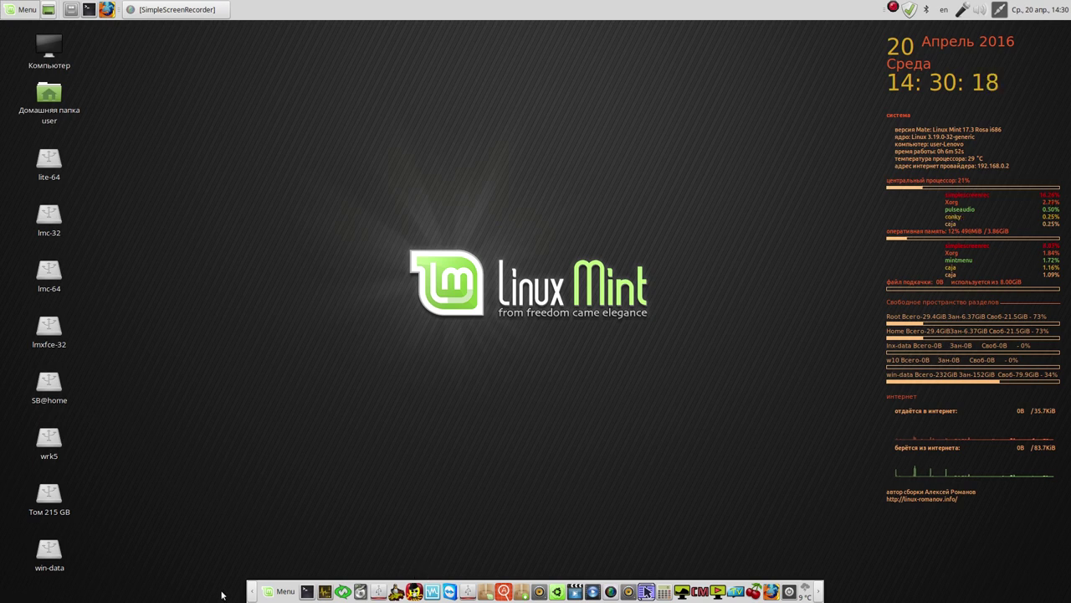
Step: Reopen the launcher panel's properties and turn off the hide buttons and their arrows
right_click(248, 592)
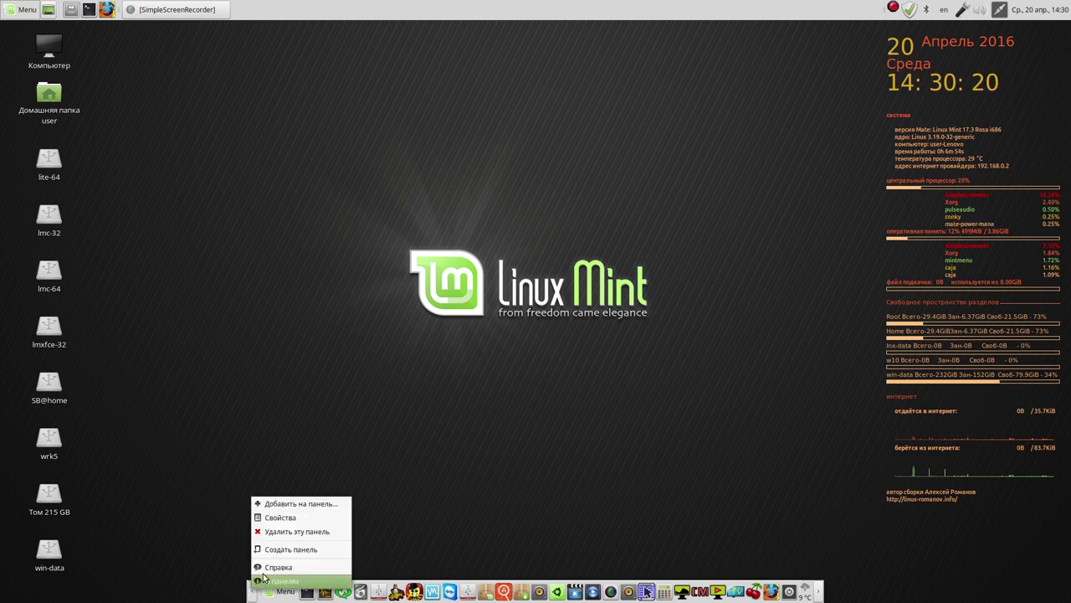
click(291, 516)
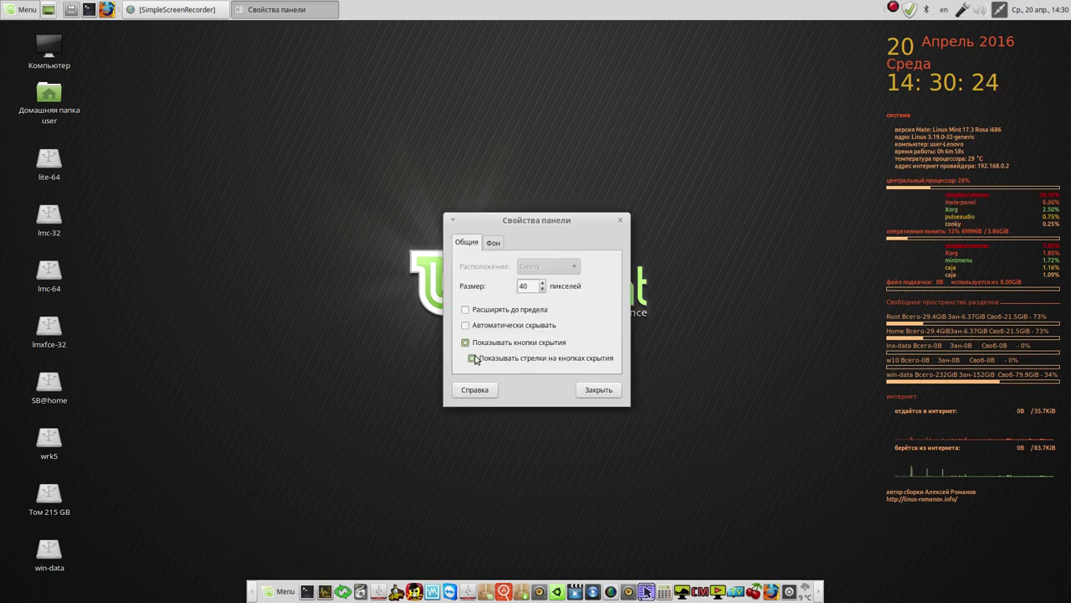
click(473, 359)
click(464, 342)
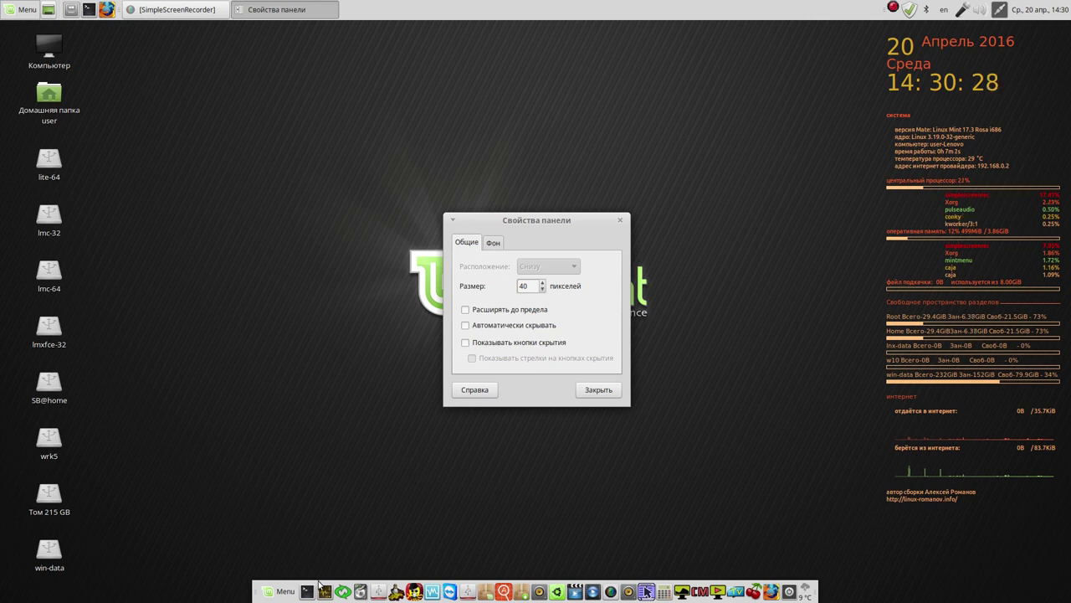
Step: Move the launcher panel just below the system panel at the desktop's upper edge and enable its hide buttons
drag(259, 591, 98, 40)
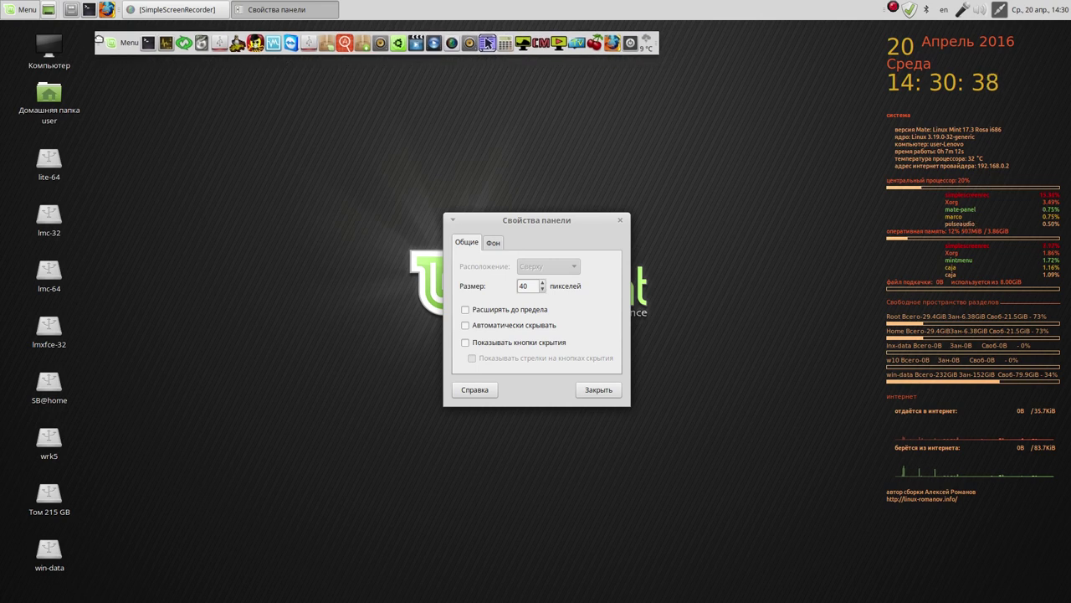
click(467, 342)
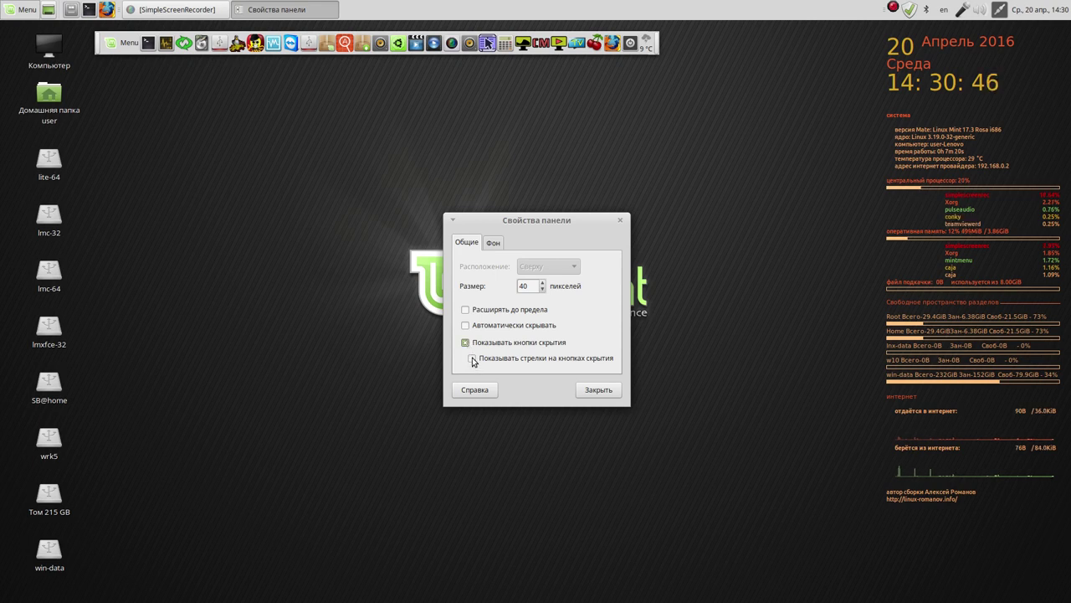
Step: Collapse the launcher panel to the right desktop edge, restore it, and collapse it to the left edge
click(658, 43)
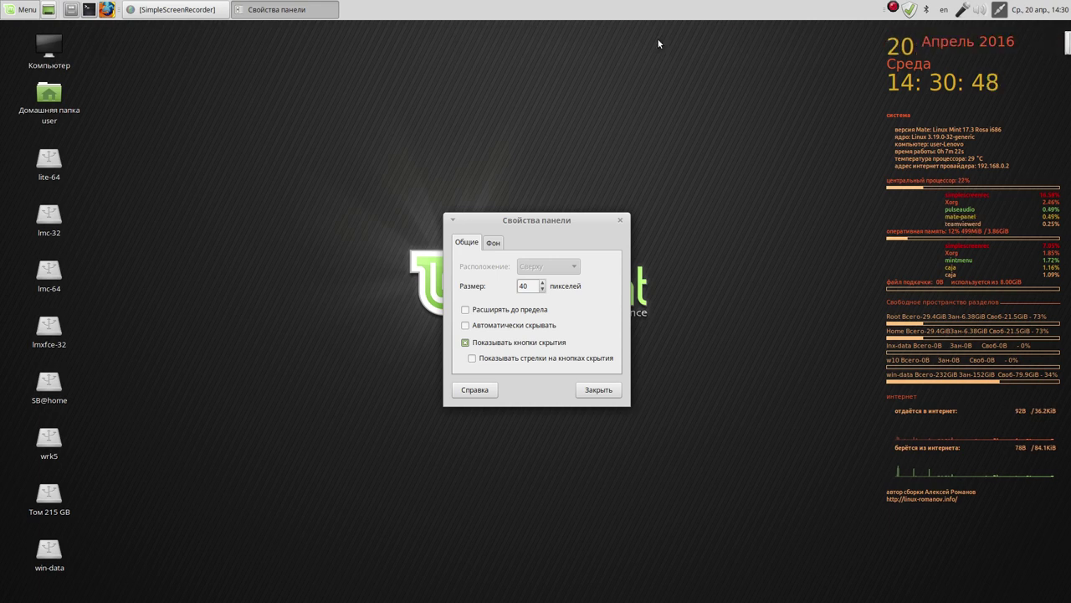
click(1068, 42)
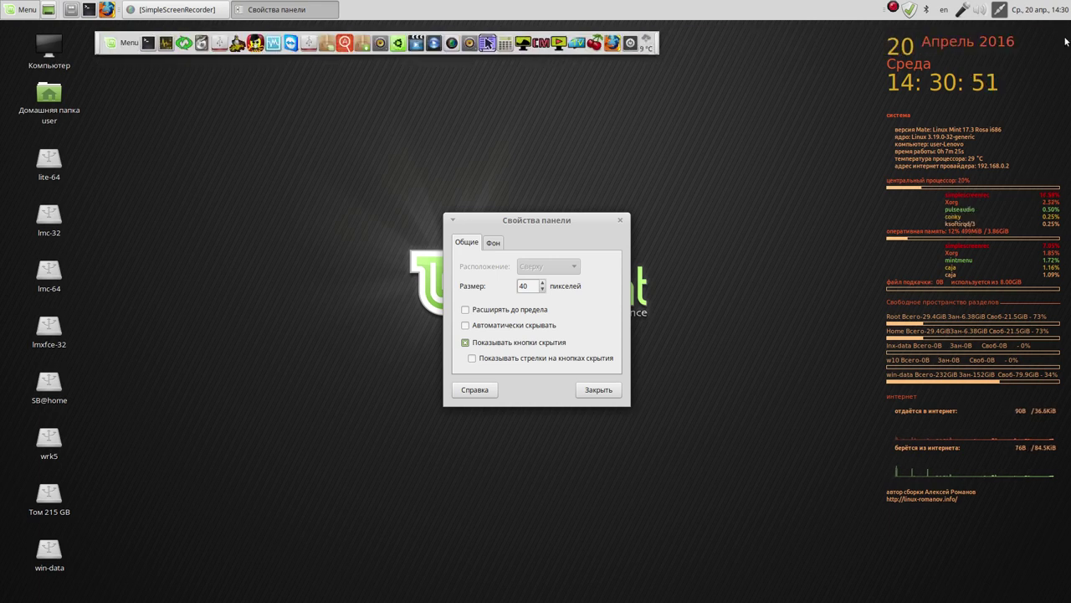
click(98, 43)
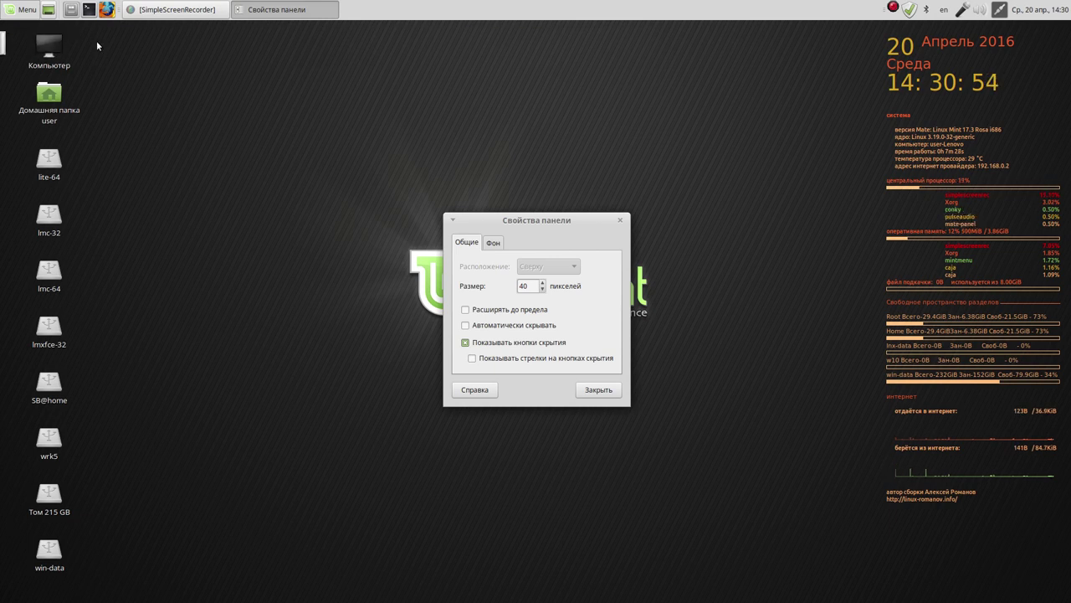
Step: Show arrows on the launcher panel's hide buttons, close the properties, and test restoring and collapsing the panel, leaving it expanded
click(472, 359)
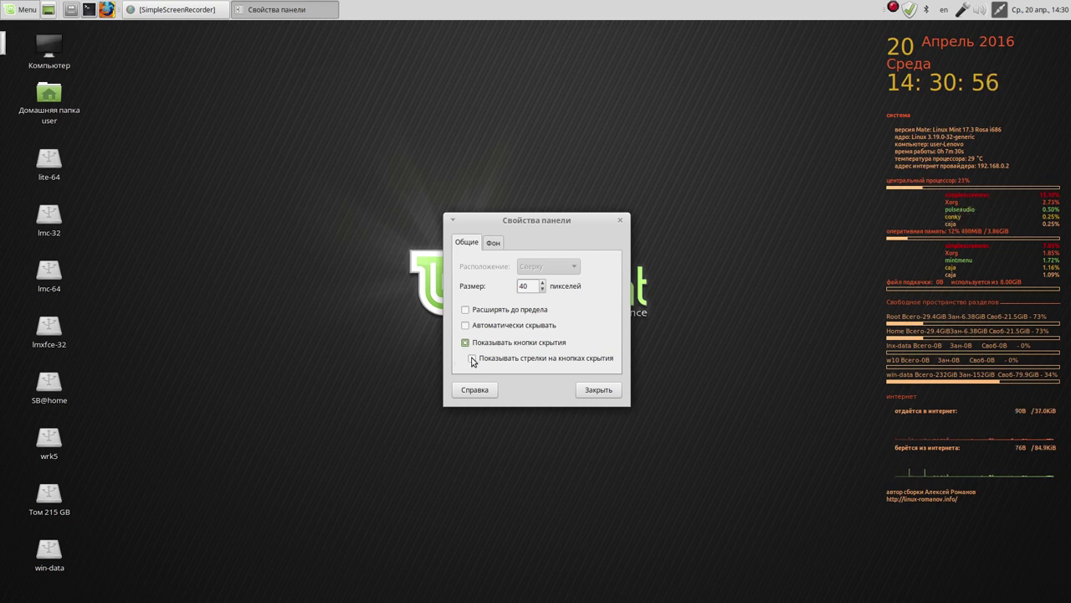
click(600, 390)
click(3, 42)
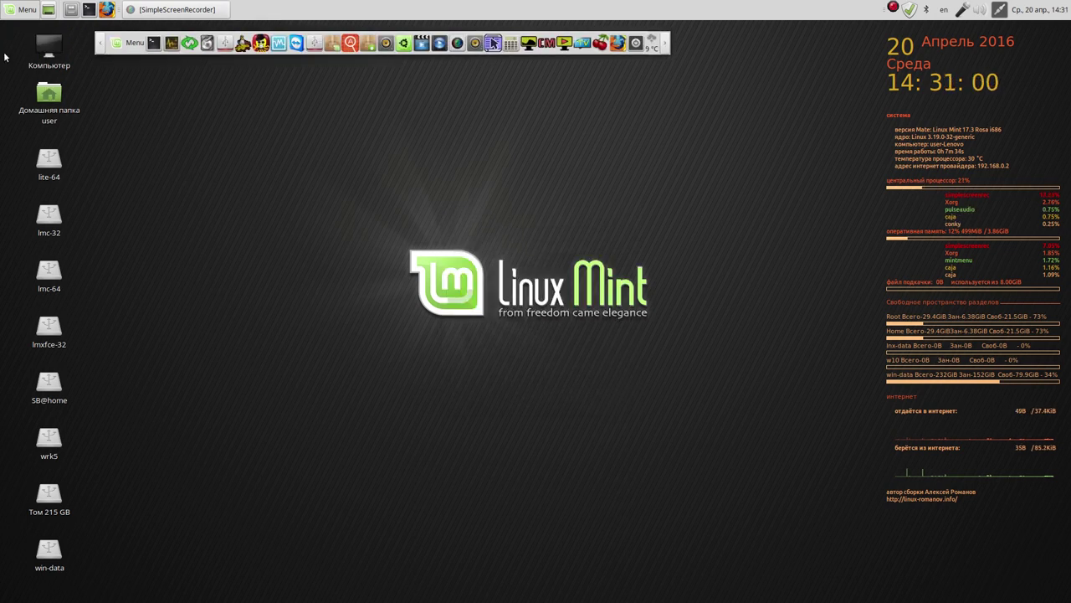
click(666, 42)
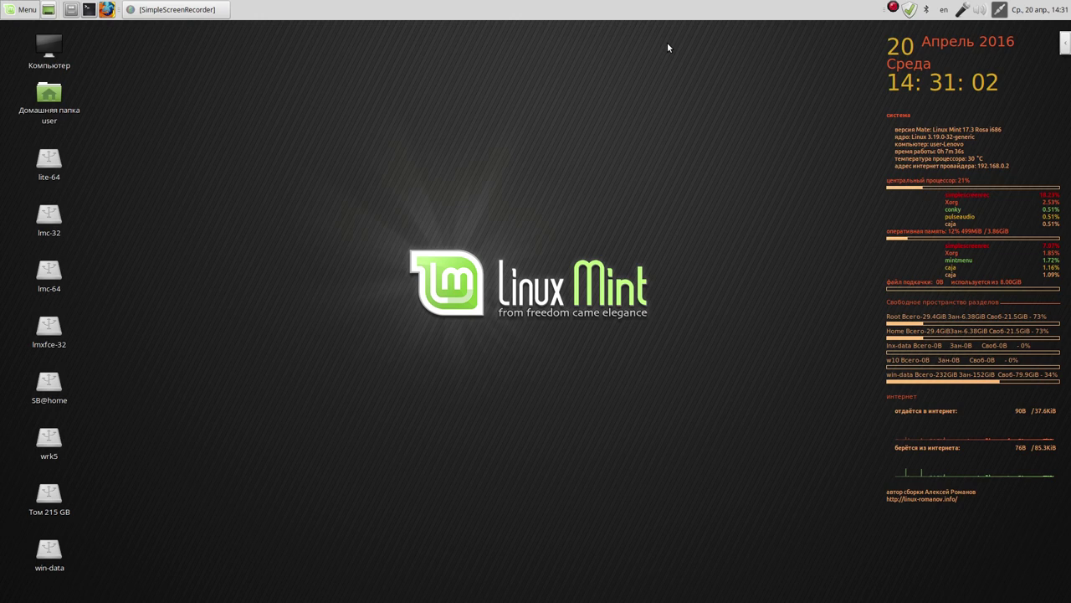
click(1067, 44)
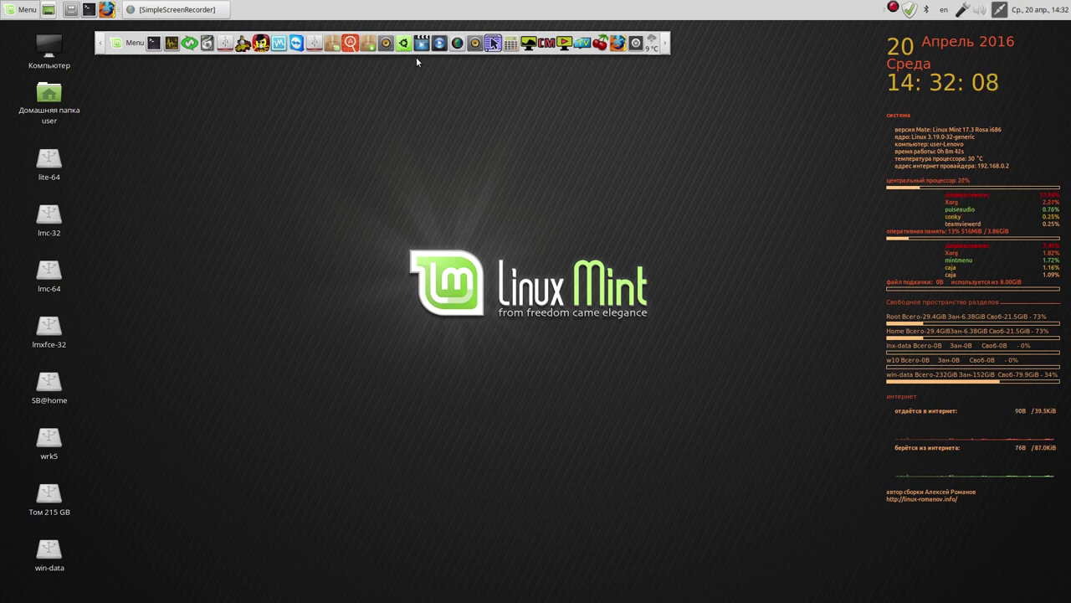
Step: Launch Synaptic Package Manager from the launcher panel, authenticating with the account password, and search package names and descriptions for chromium
click(368, 44)
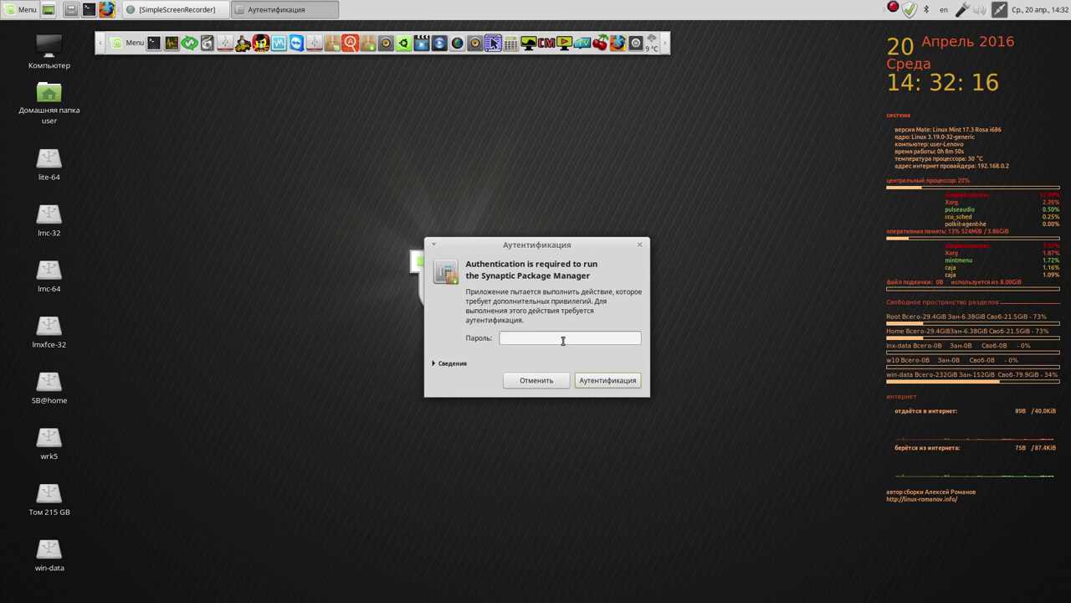
text(•••)
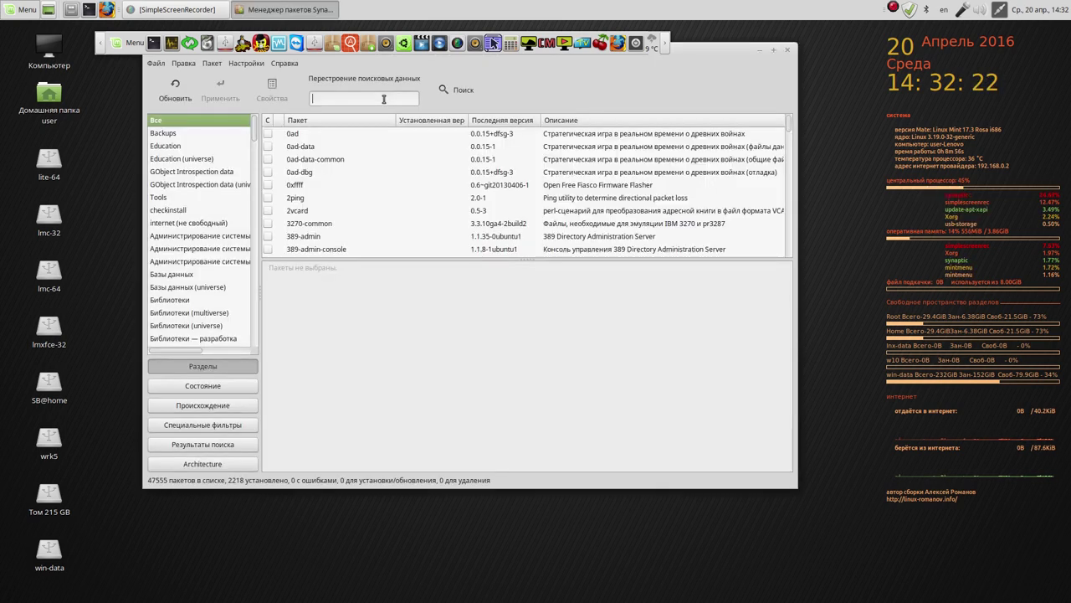
click(456, 90)
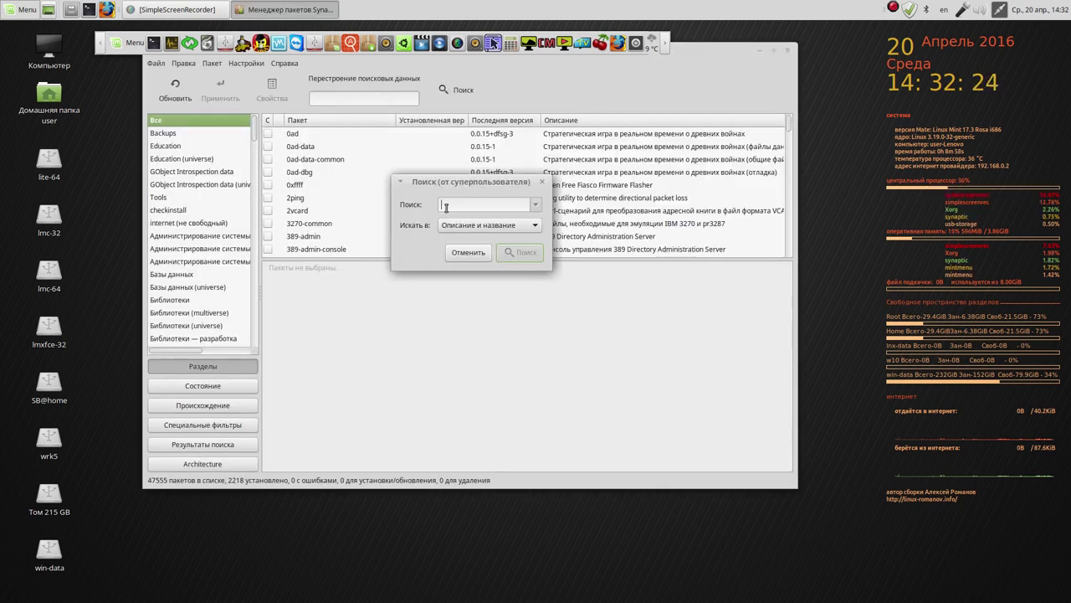
text(chromium)
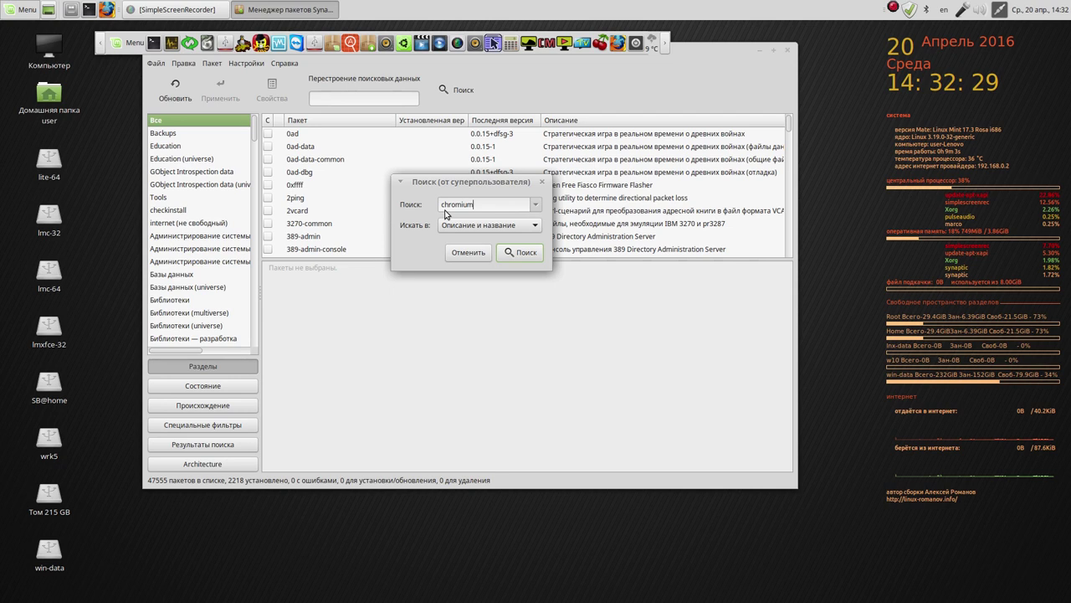
click(512, 253)
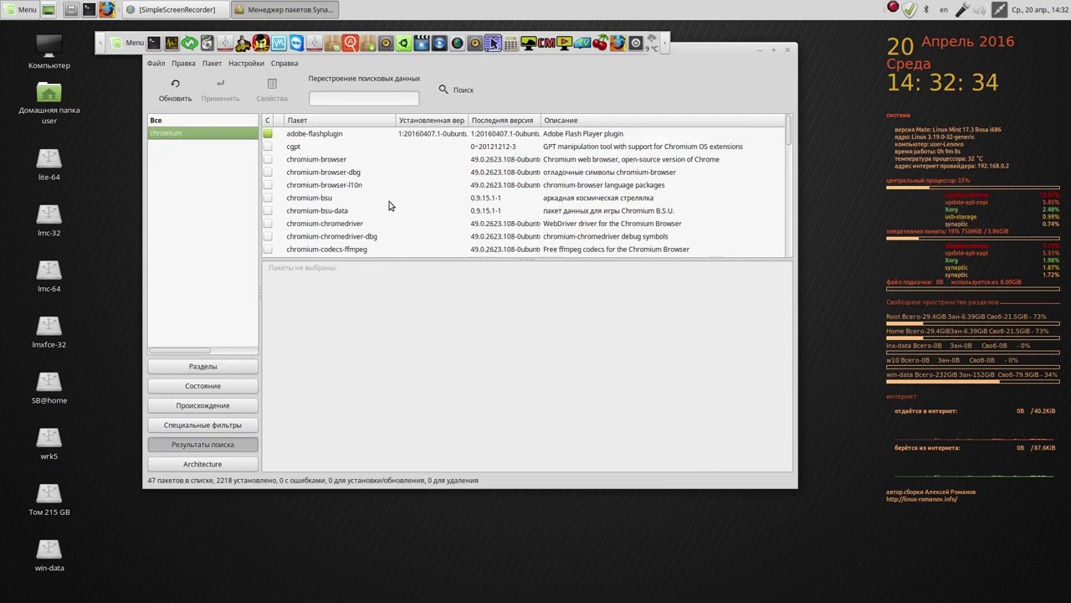
Step: Mark chromium-browser for installation together with its required chromium-codecs-ffmpeg-extra package, and apply the changes to install them
click(330, 161)
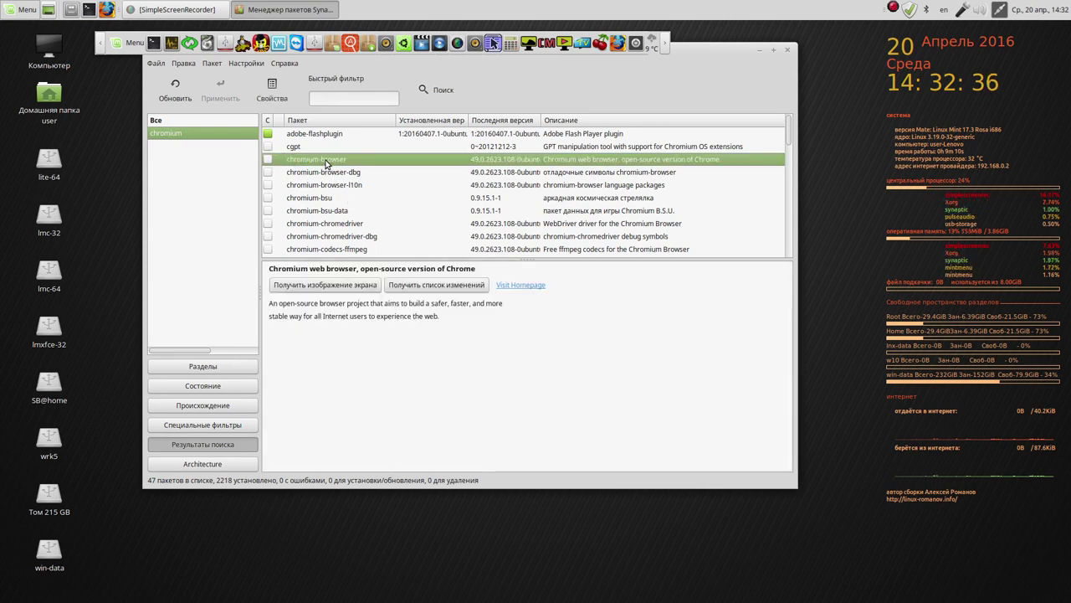
right_click(327, 163)
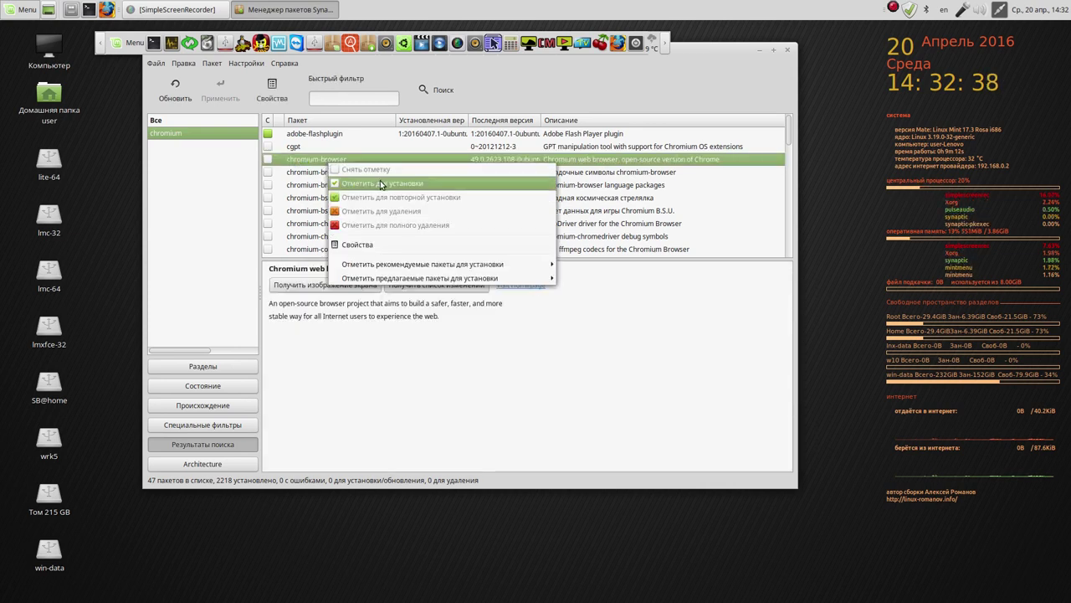
click(380, 182)
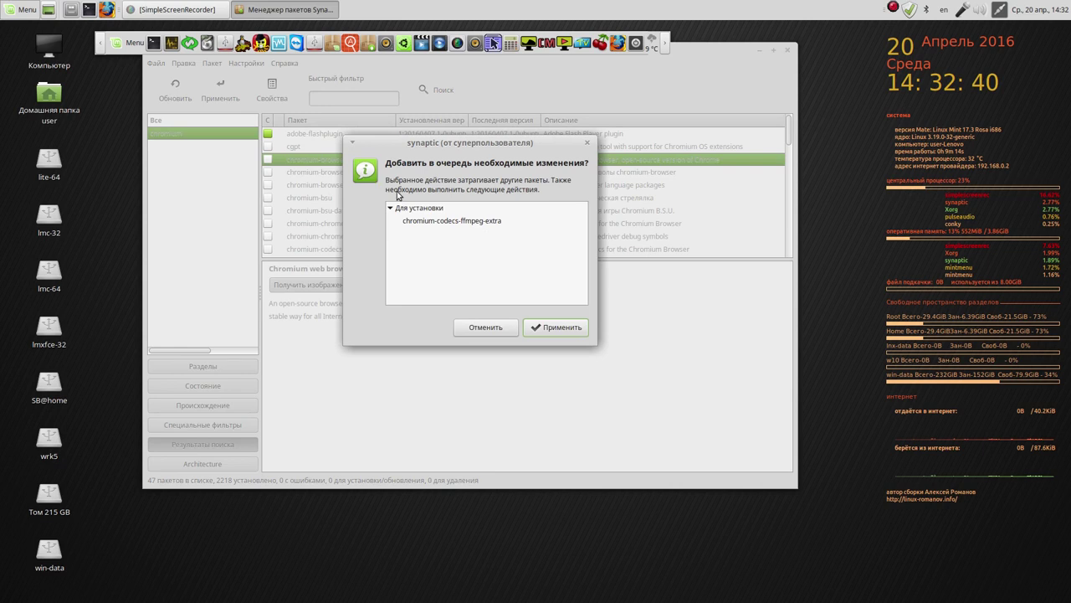
click(557, 329)
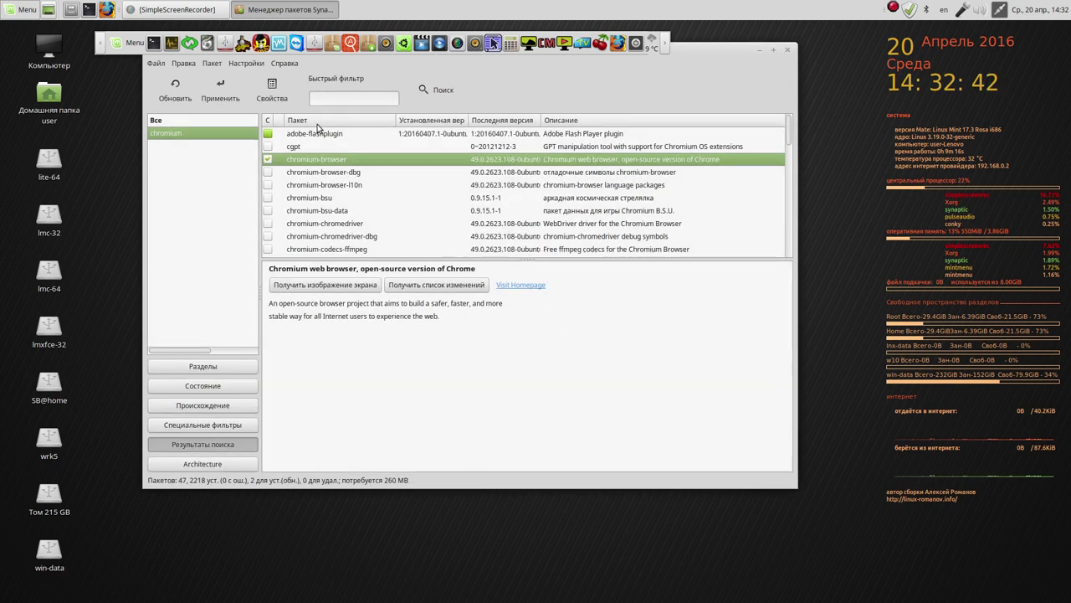
click(222, 90)
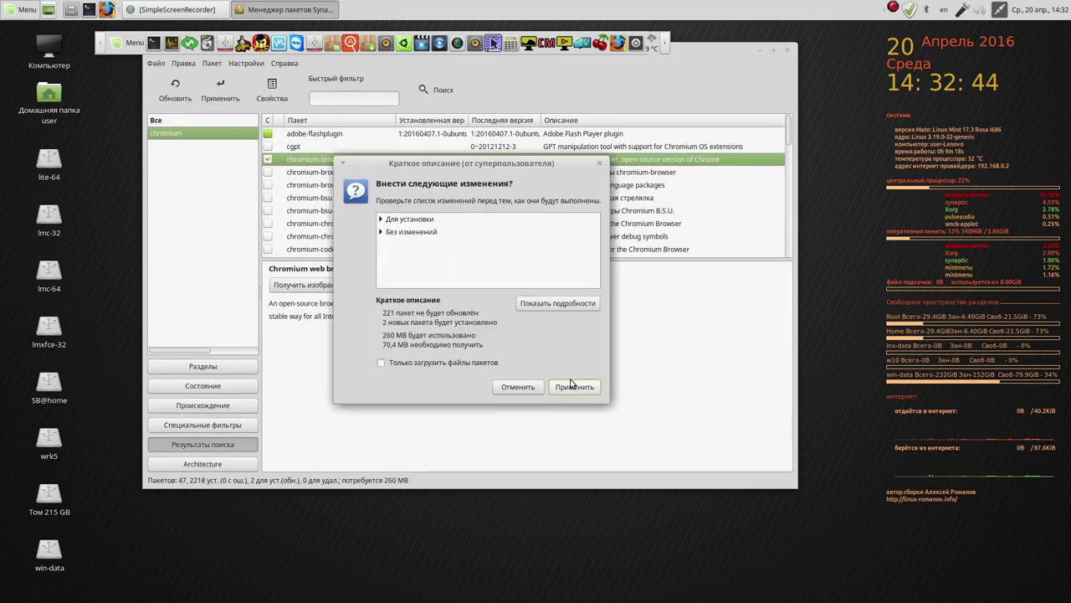
click(574, 390)
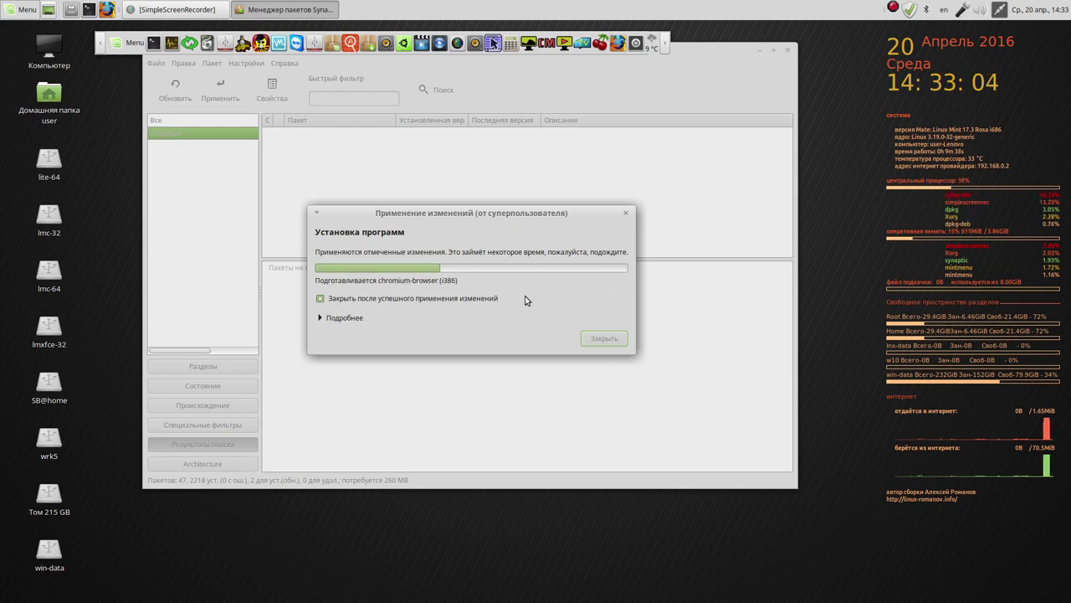
click(893, 9)
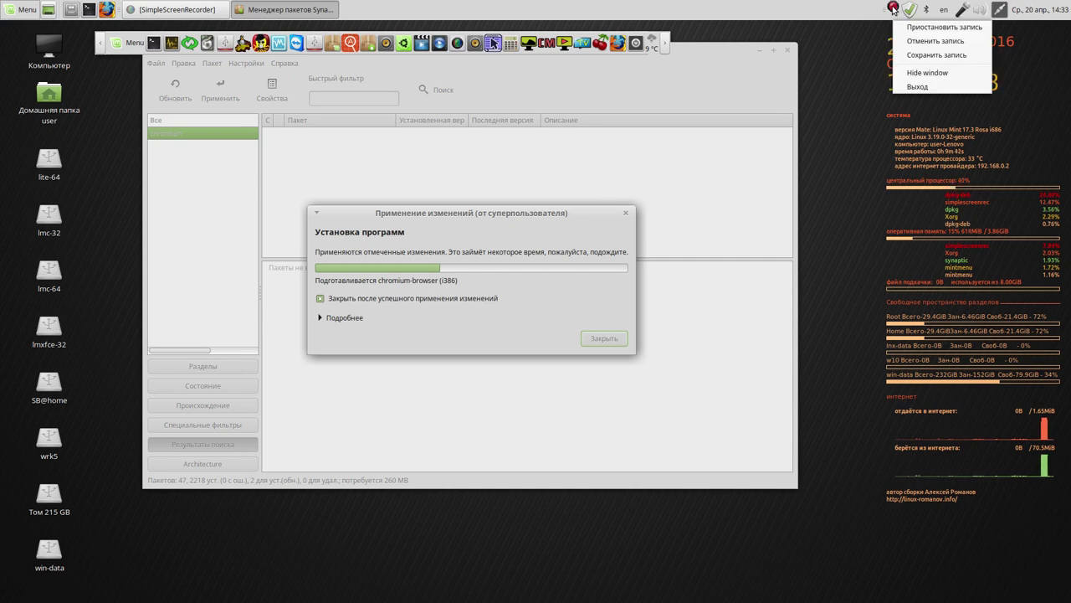
click(925, 30)
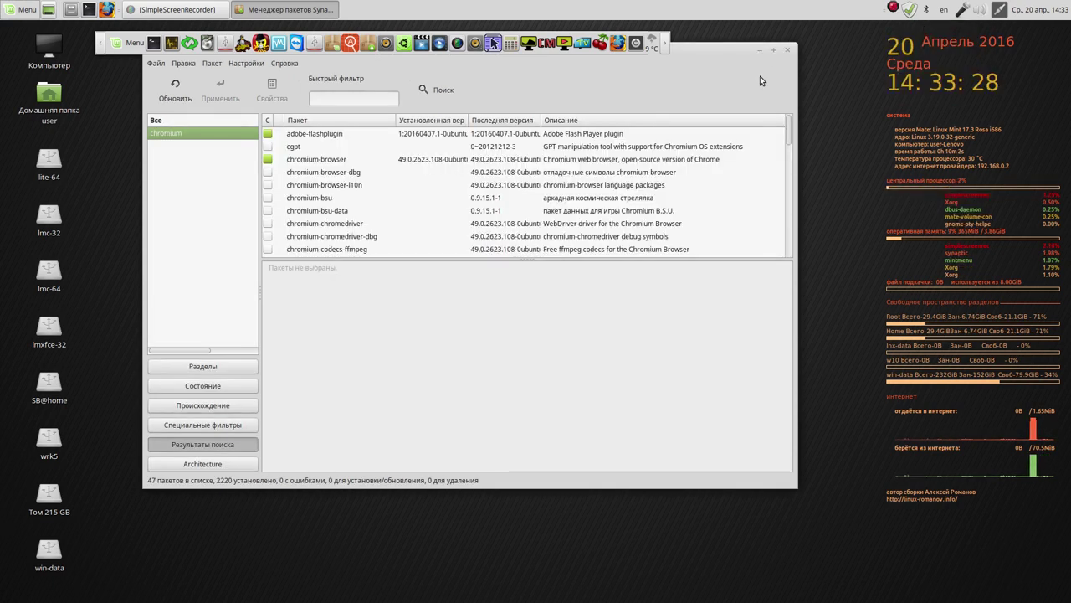
Step: Search package names and descriptions for pepper in Synaptic
click(338, 136)
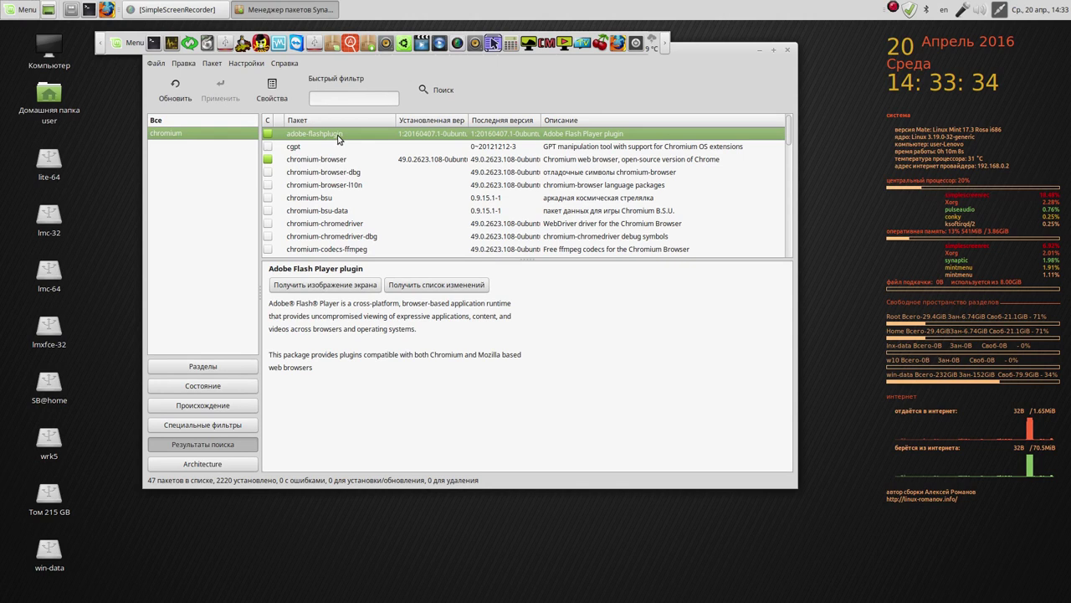
click(437, 90)
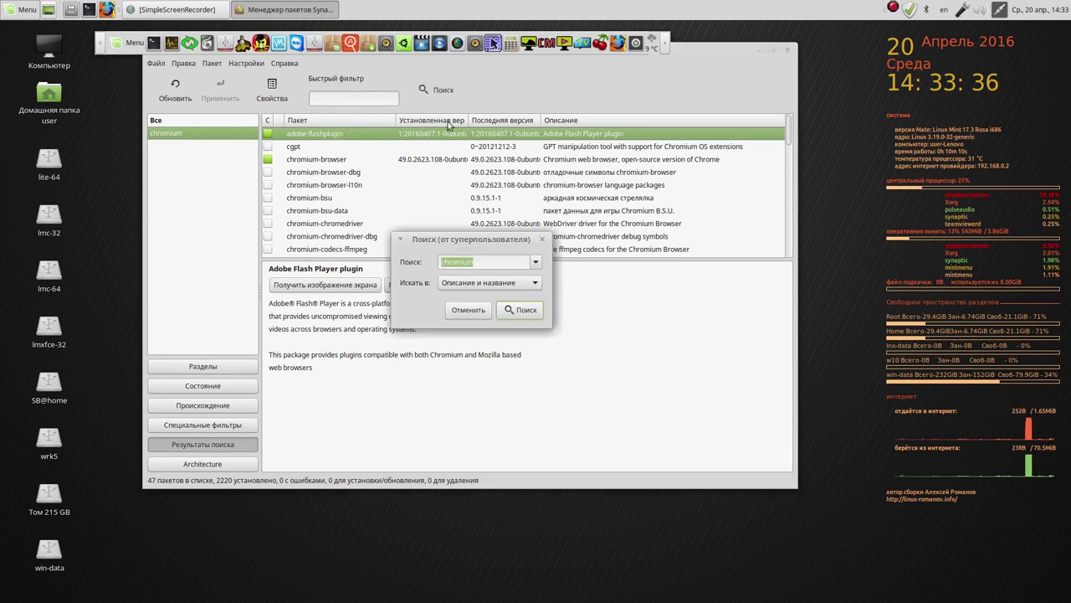
text(p)
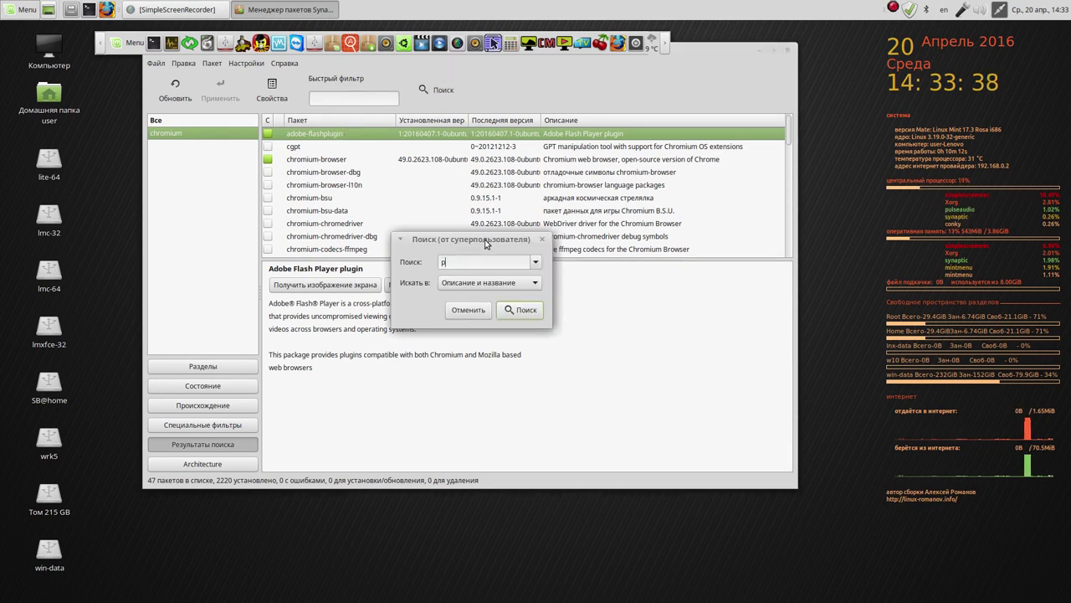
text(epper)
click(519, 309)
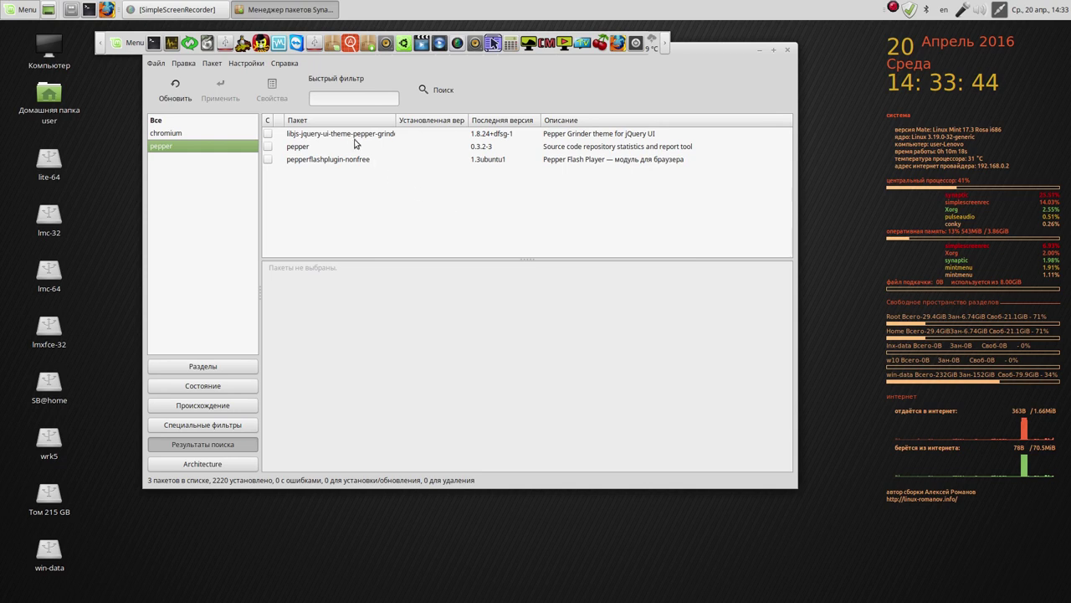
Step: Mark pepperflashplugin-nonfree for installation after reviewing the found packages' descriptions, apply the changes to install it, and close Synaptic
click(352, 136)
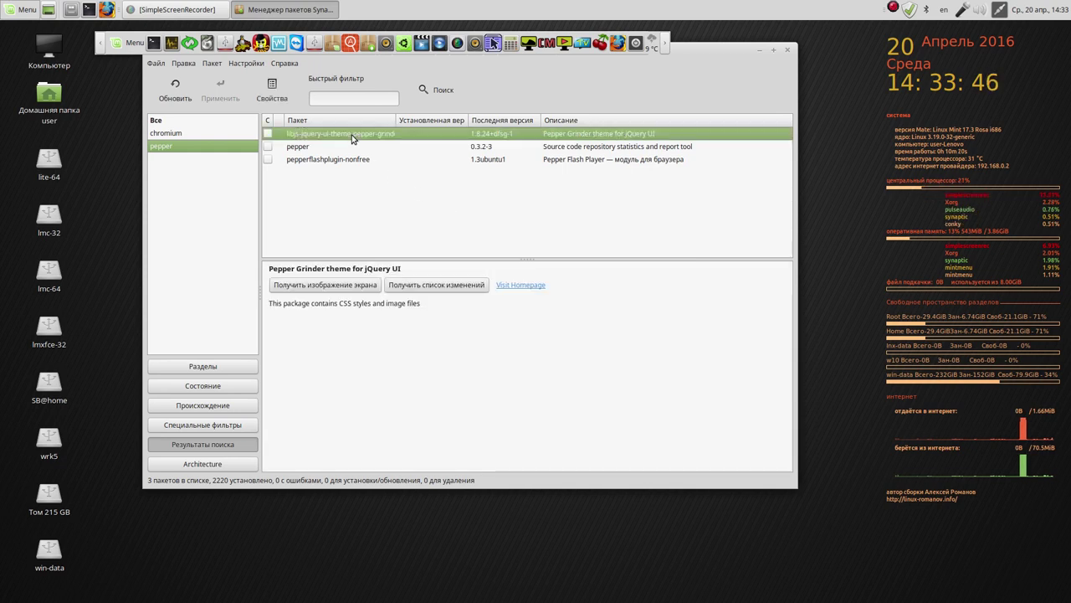
click(392, 149)
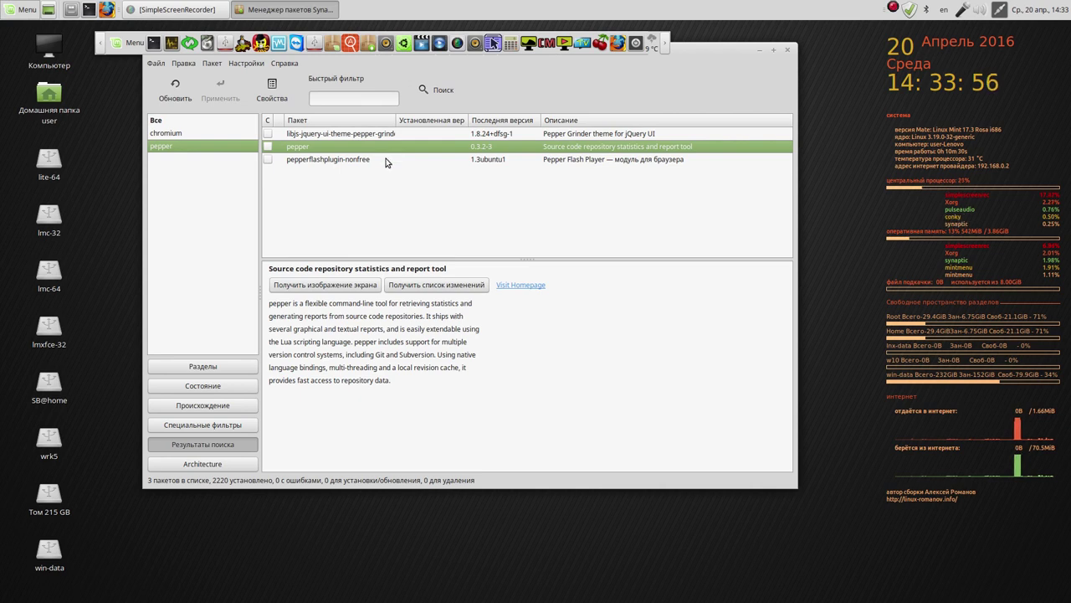
click(386, 160)
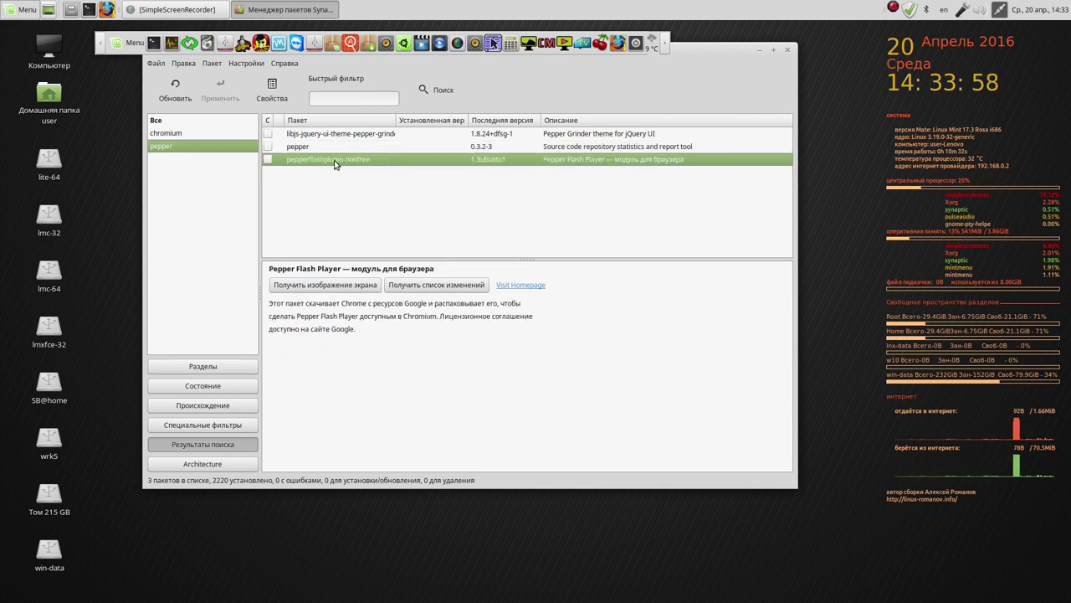
click(271, 160)
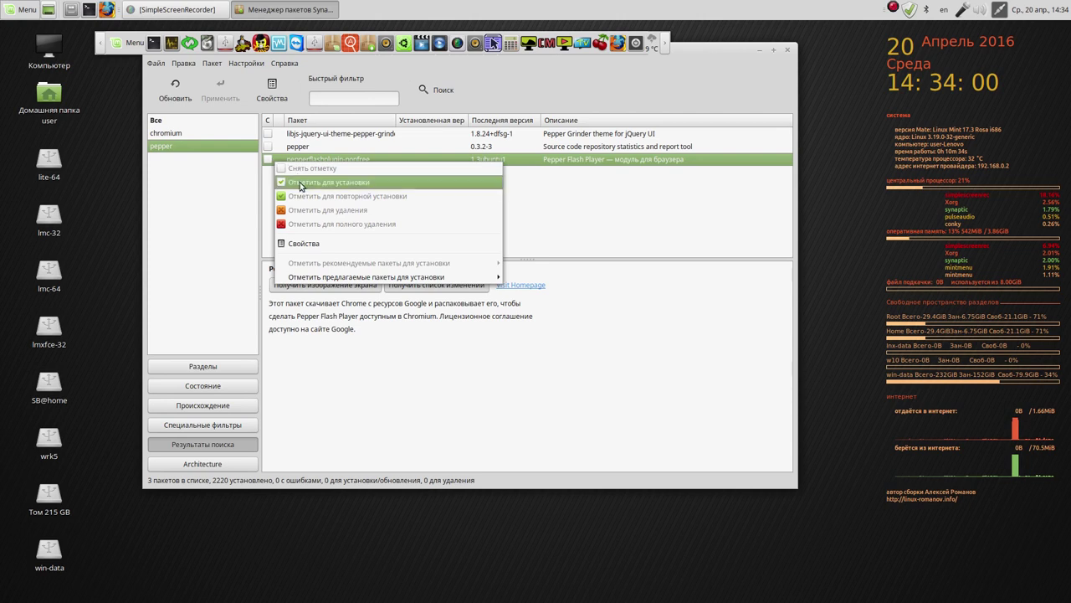
click(301, 184)
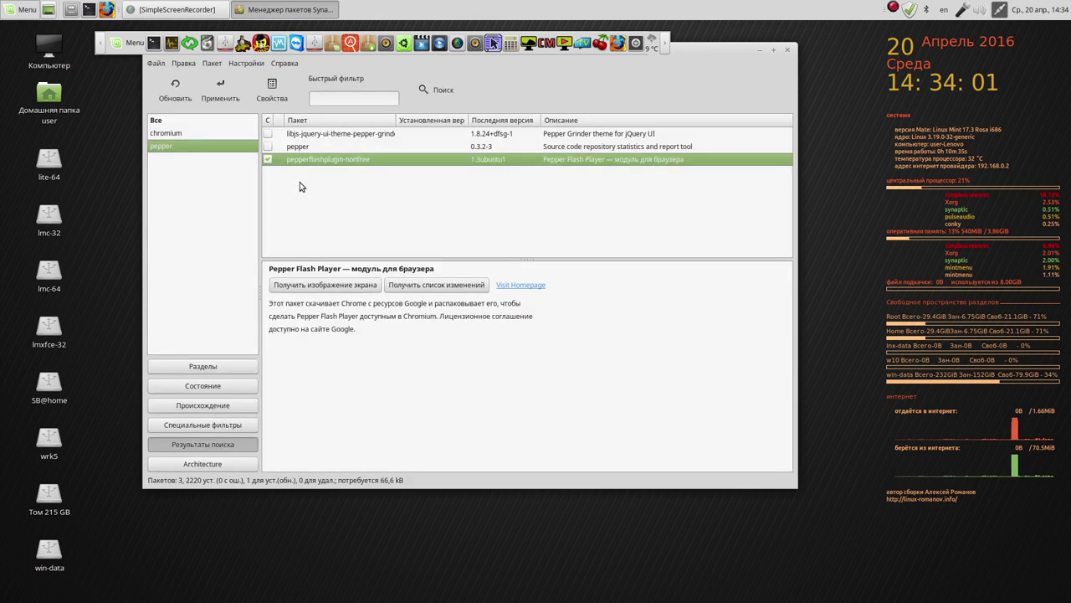
click(220, 90)
click(575, 387)
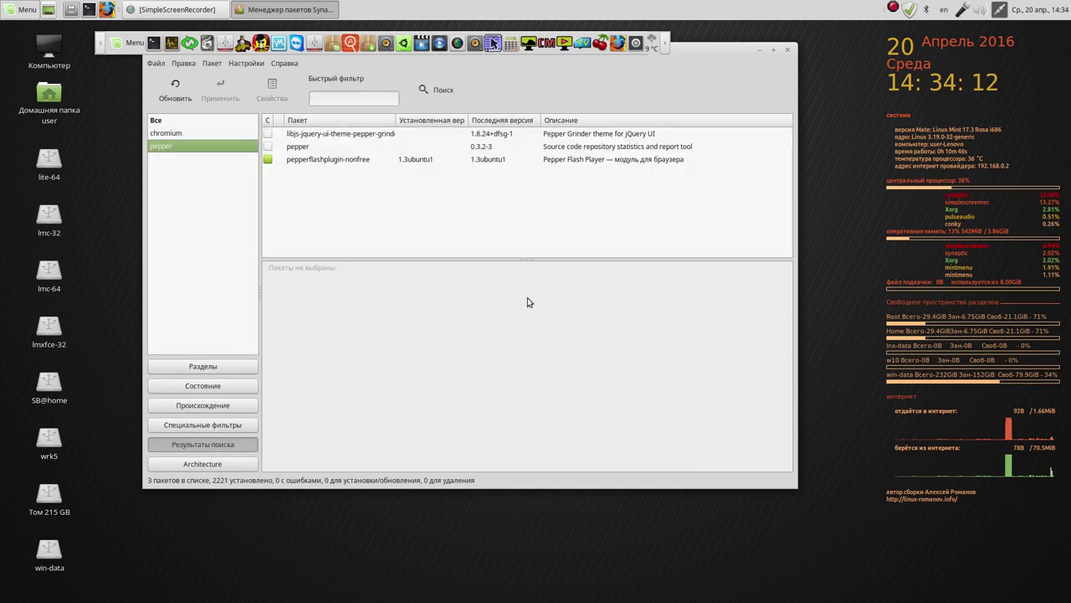
click(787, 51)
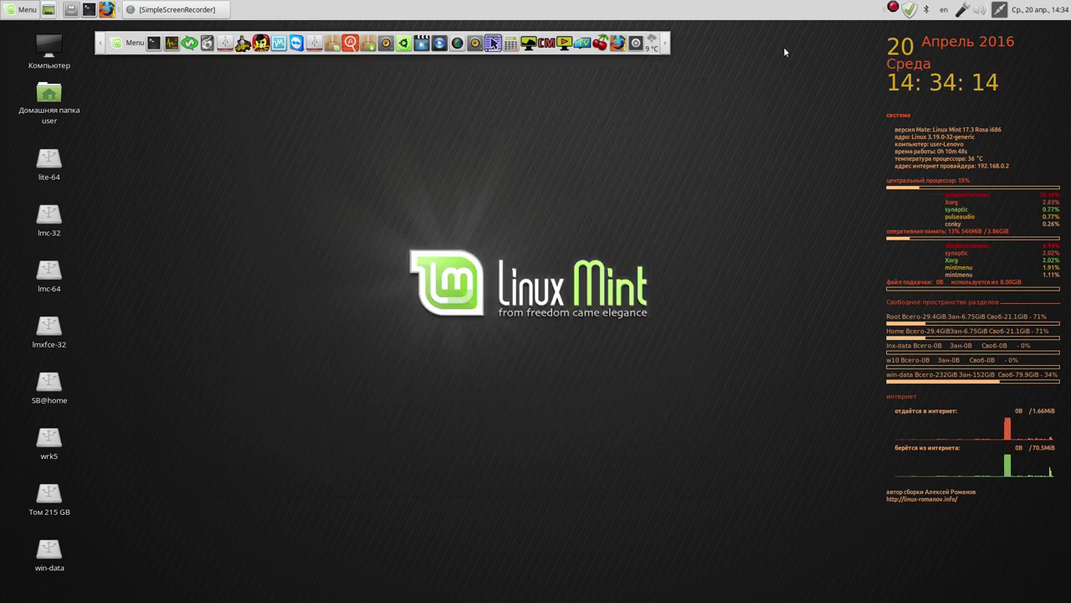
Step: Add the Chromium web browser from the Internet applications category to the desktop panel
click(12, 11)
mouse_move(159, 117)
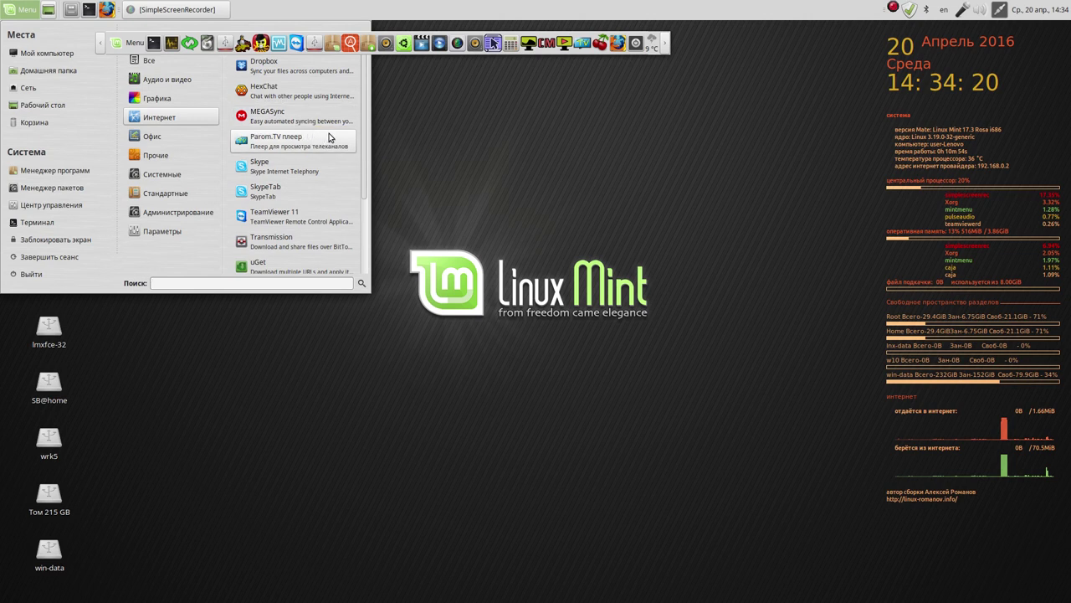
scroll(361, 120, down, 3)
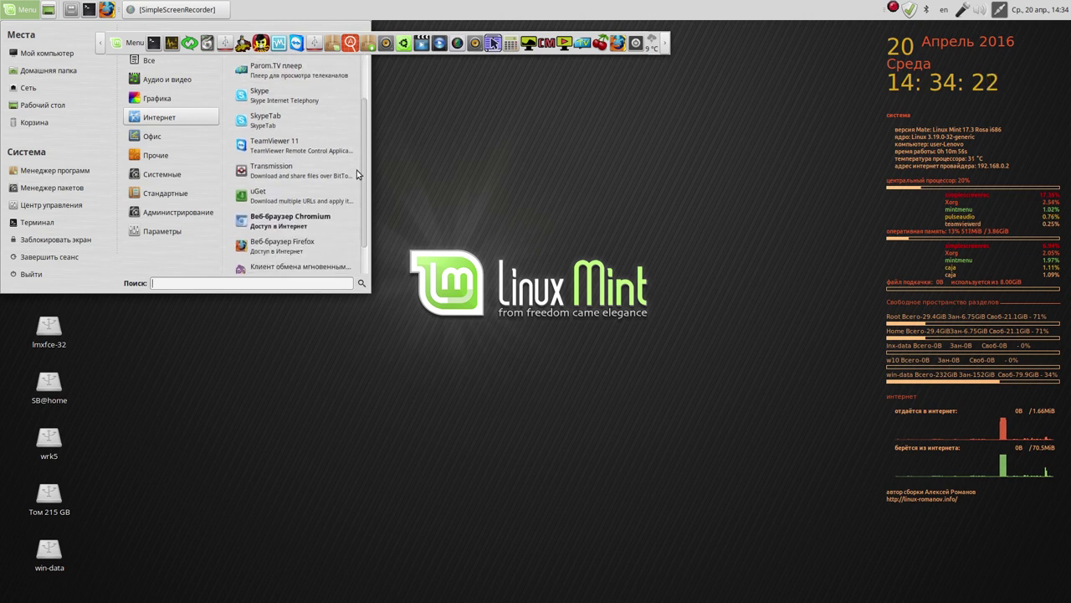
right_click(298, 194)
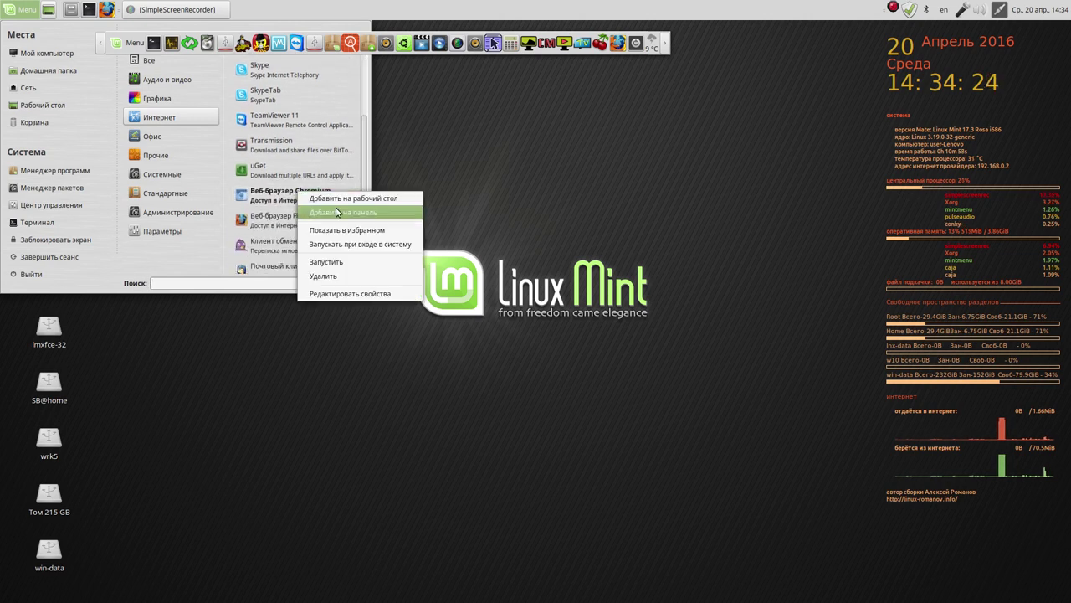
click(335, 207)
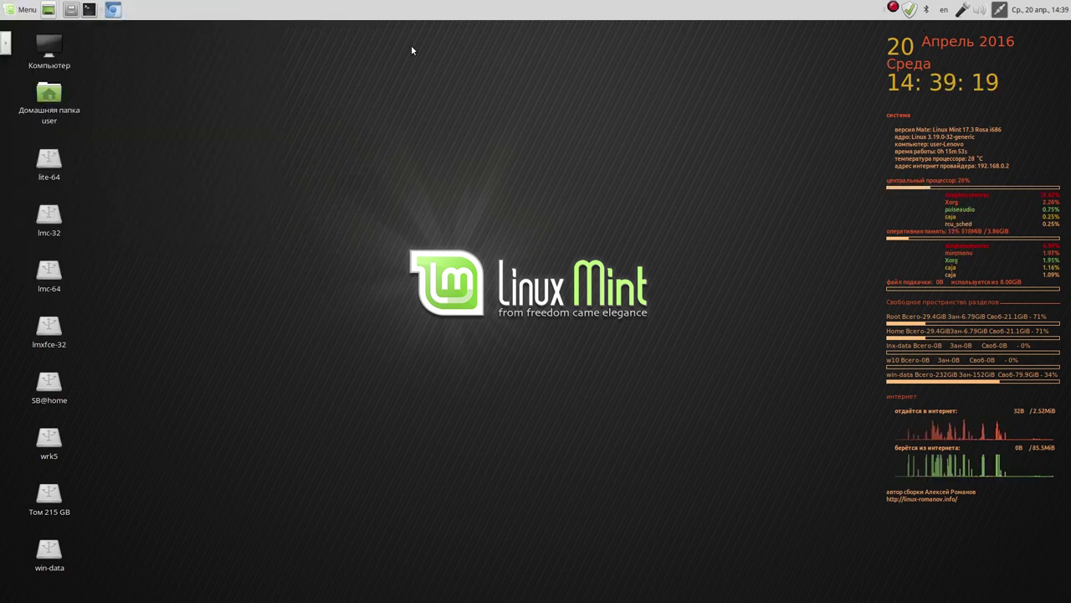
Step: Launch Chromium from the panel, declining the page translation, and load the home page in a new tab
click(115, 12)
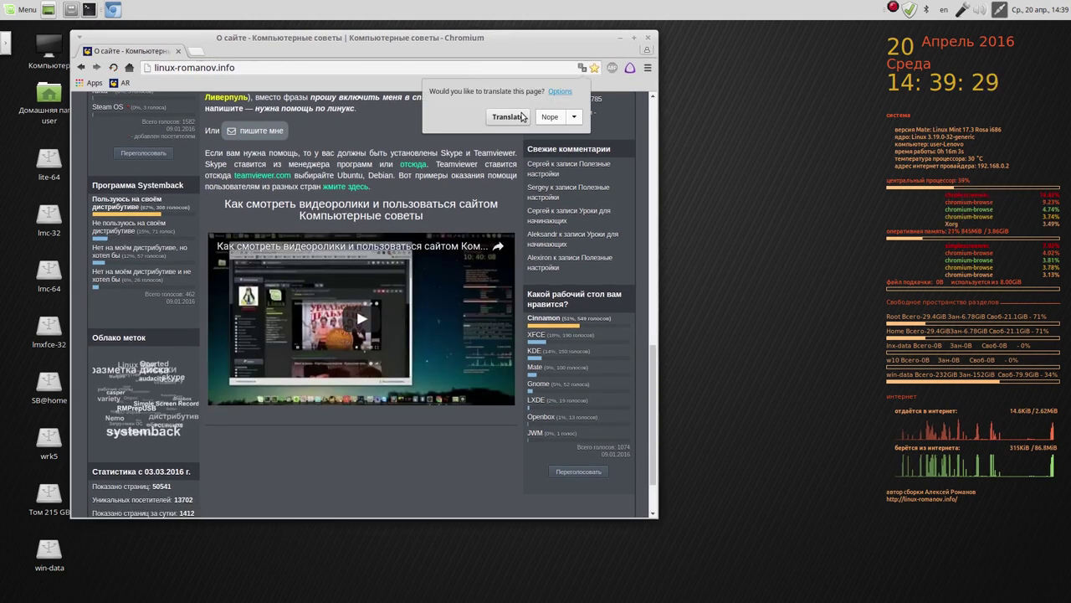
click(549, 116)
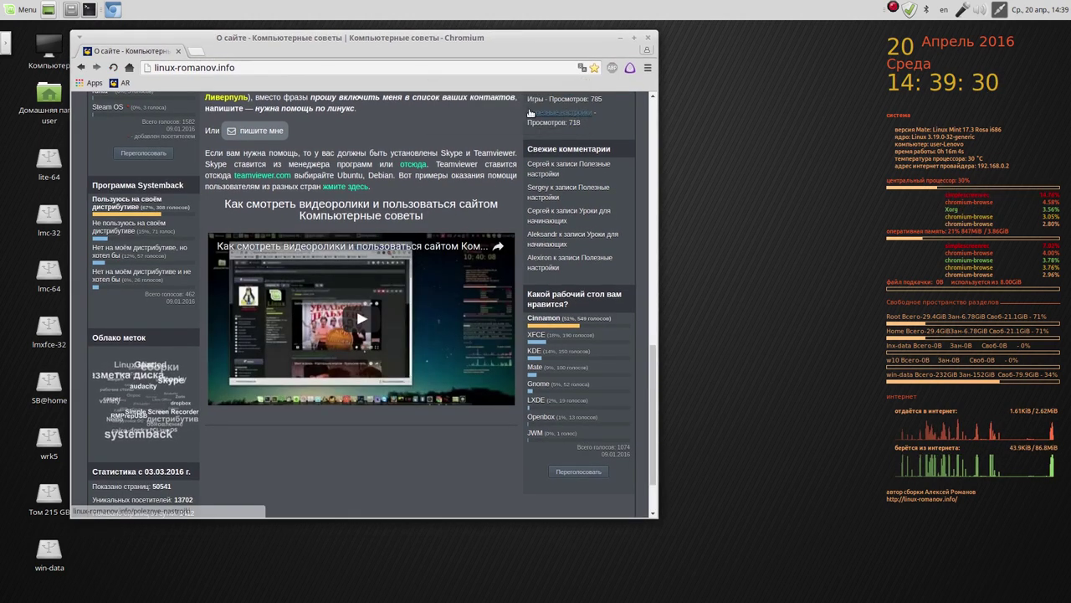
click(195, 53)
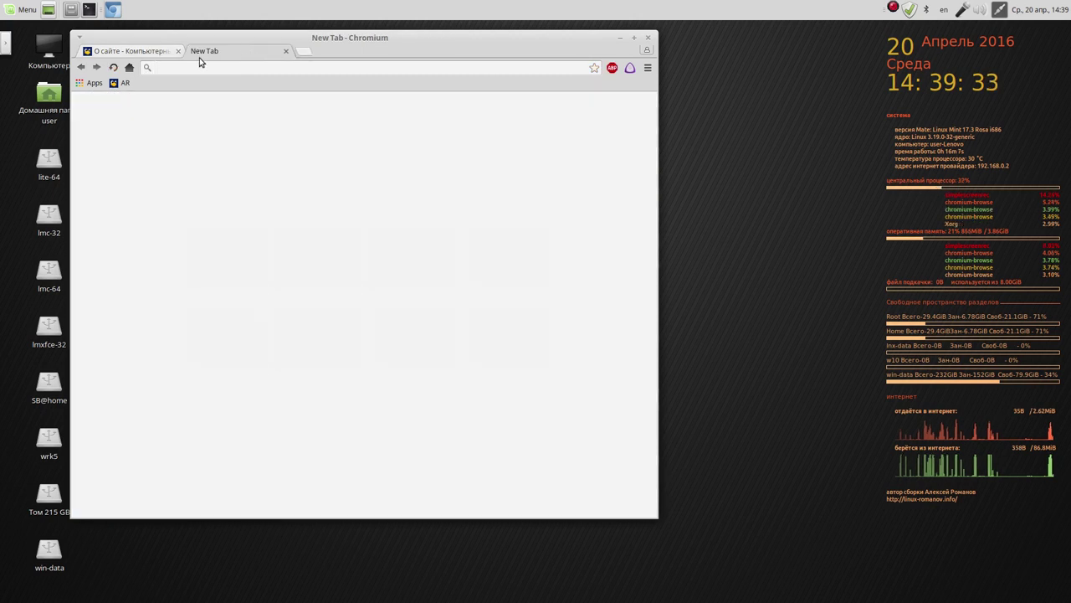
click(129, 67)
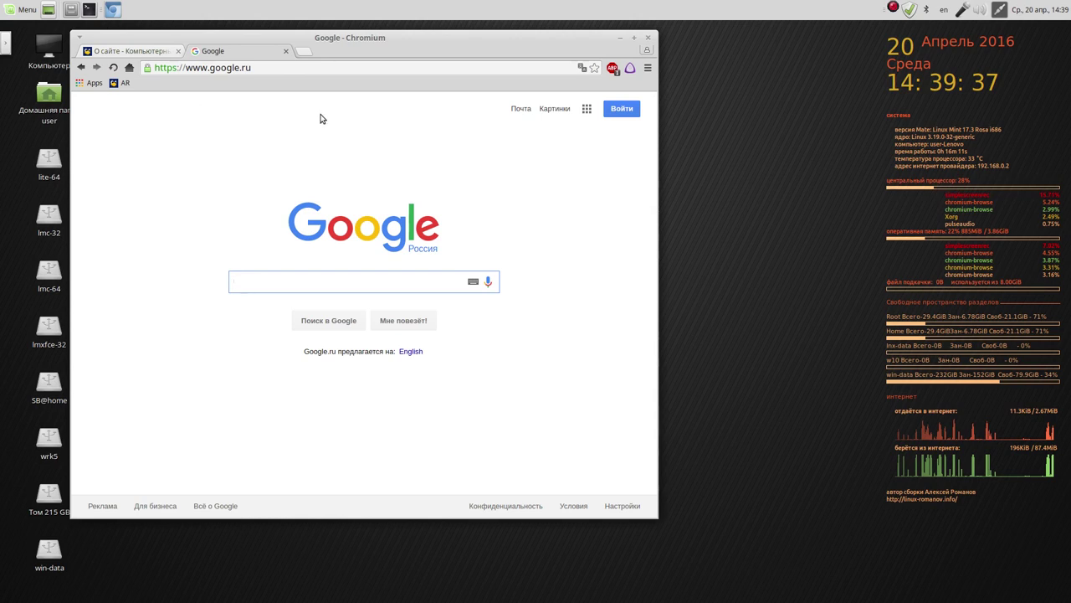
Step: Look over the linux-romanov.info page and return to the Google tab
click(143, 52)
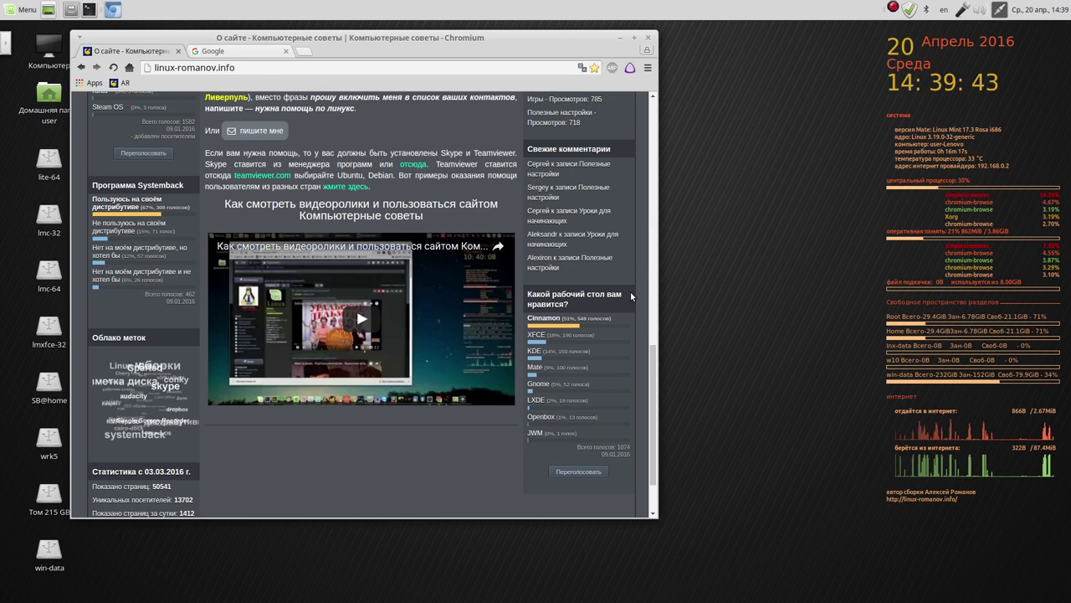
drag(653, 362, 651, 280)
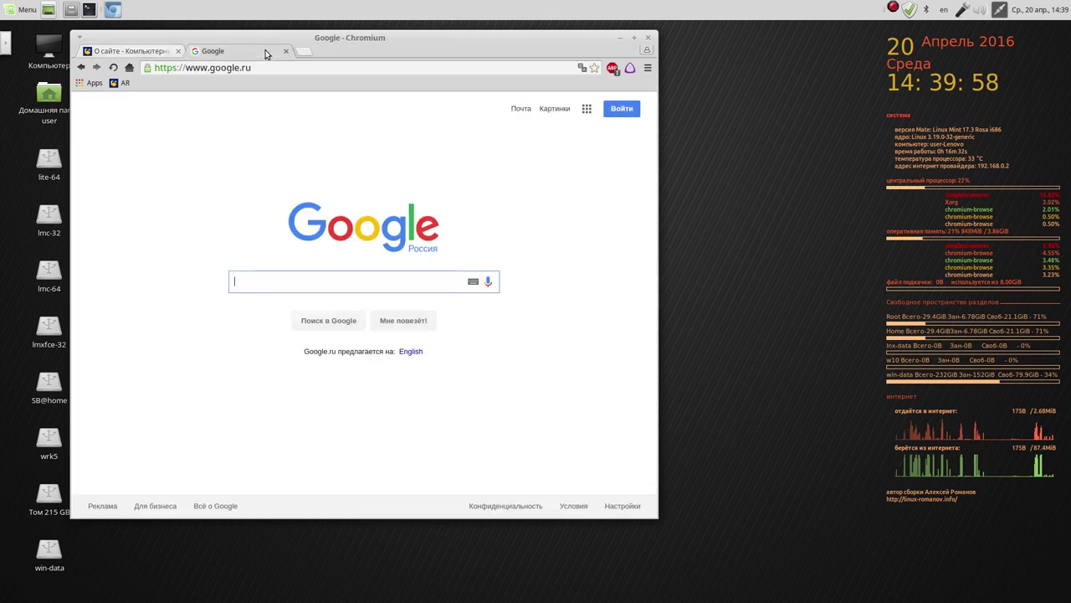
click(268, 53)
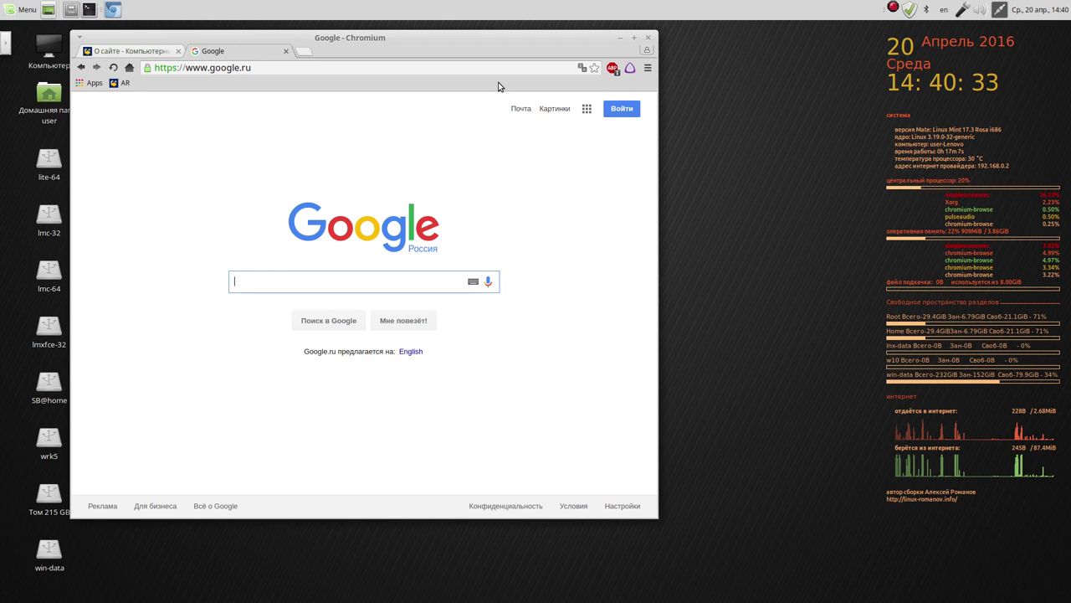
Step: Shut off the friGate CDN extension and switch it back on
click(630, 69)
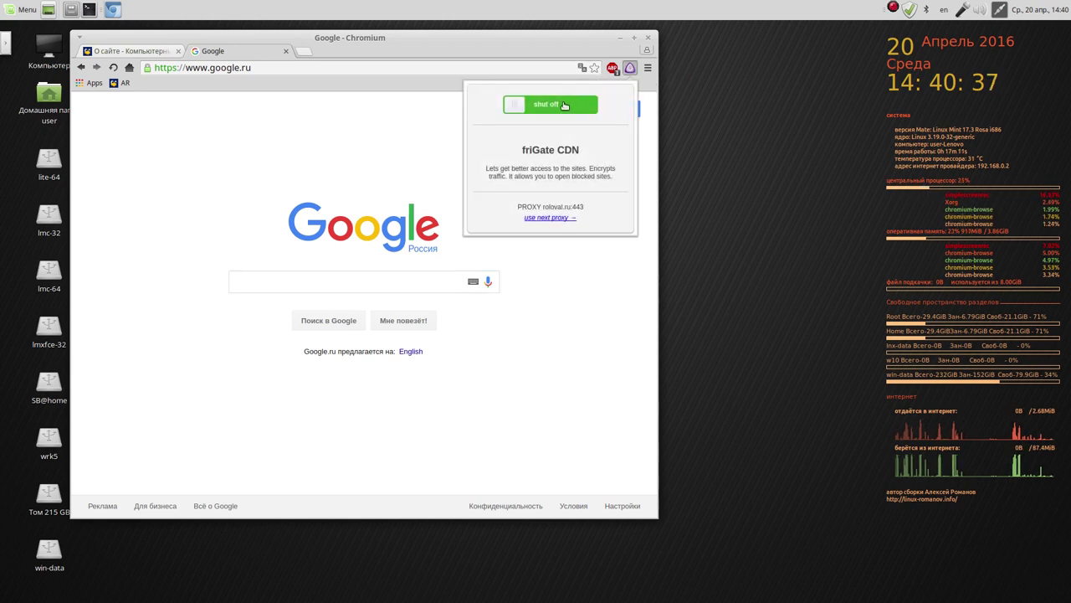
click(565, 106)
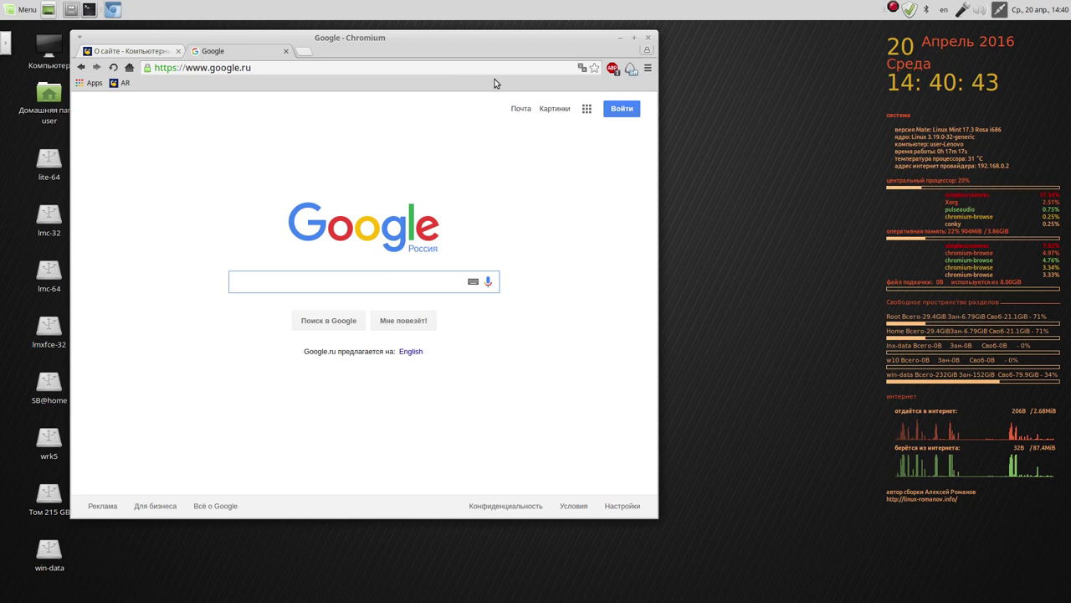
click(630, 70)
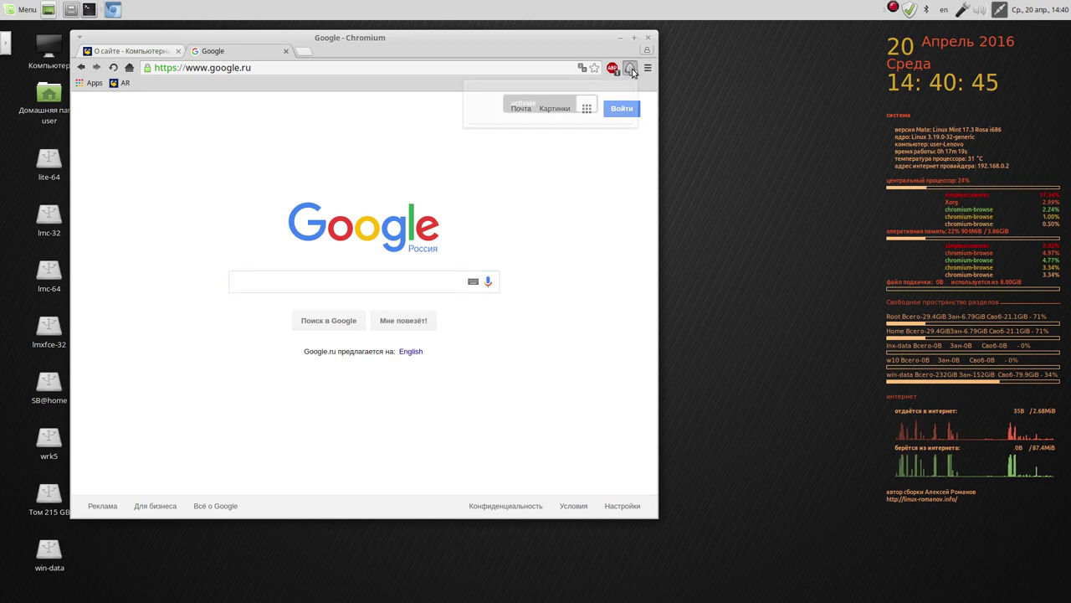
click(562, 105)
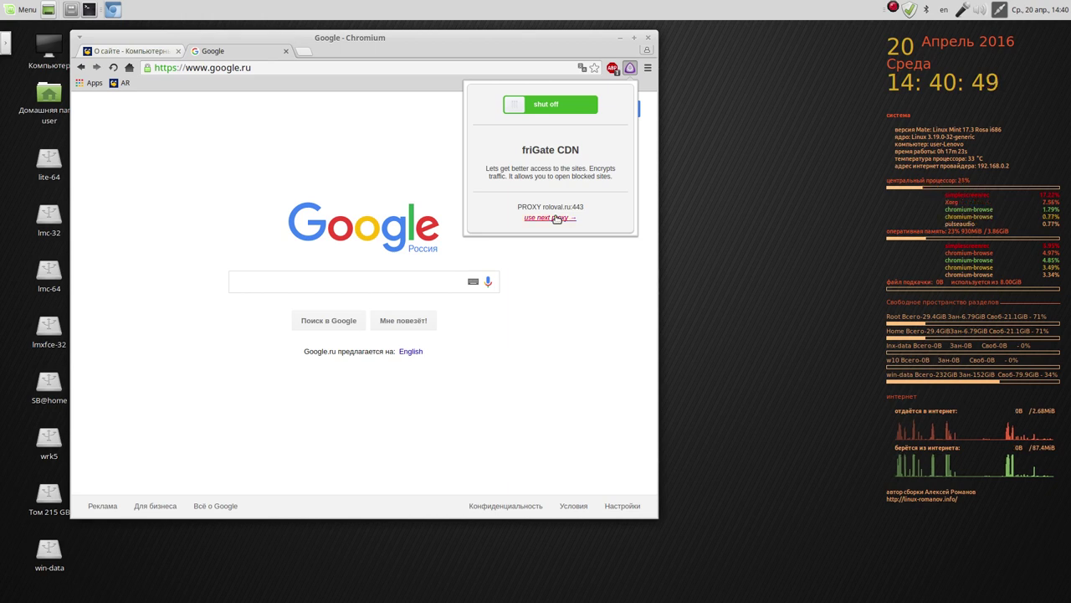
Step: Request the next proxy in friGate CDN and shut the extension off
click(557, 218)
click(630, 74)
click(563, 105)
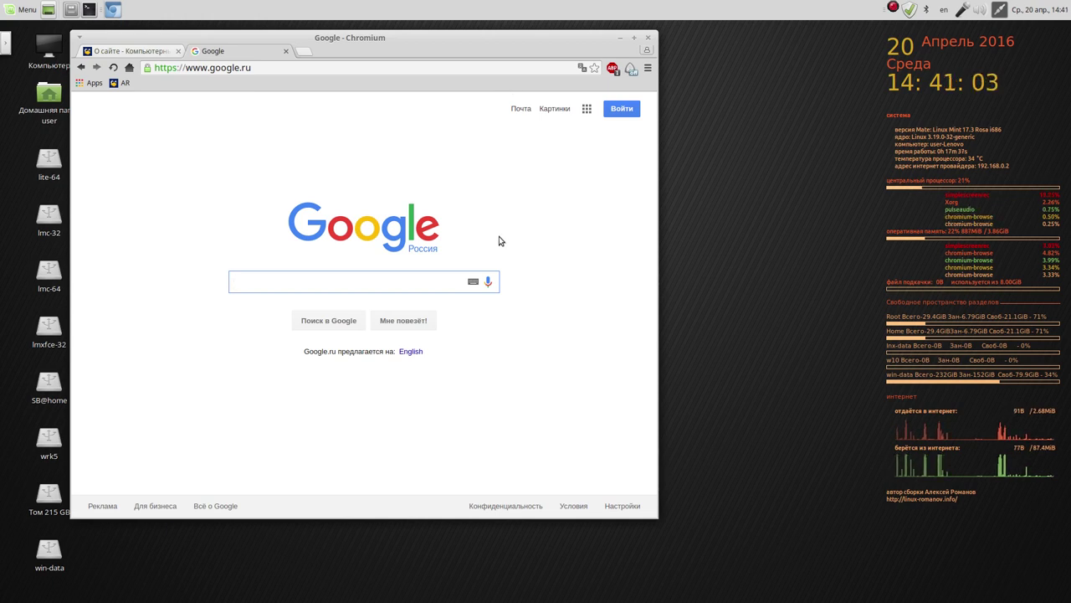
Step: View the beginning of the linux-romanov.info page, enlarge the browser window and shift it slightly upward, and close Chromium
click(141, 54)
drag(651, 274, 668, 102)
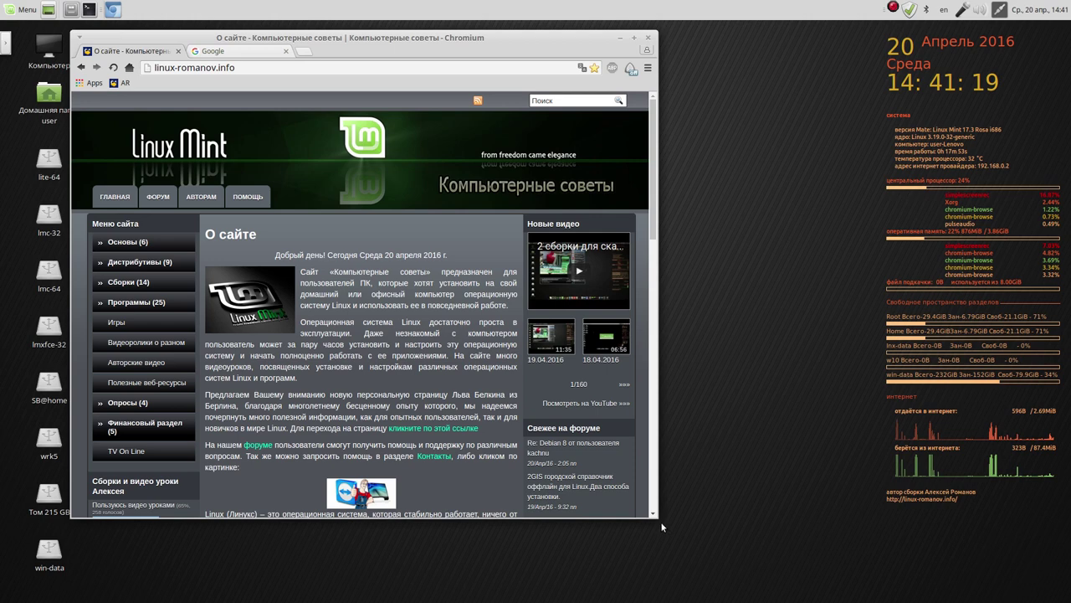
drag(661, 527, 699, 569)
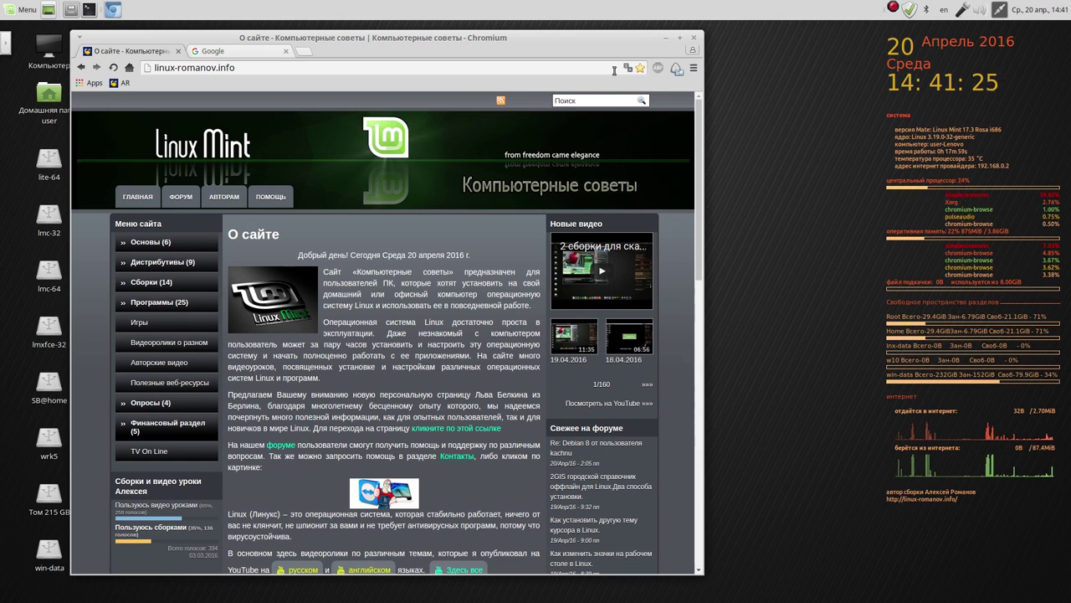
drag(611, 51, 610, 48)
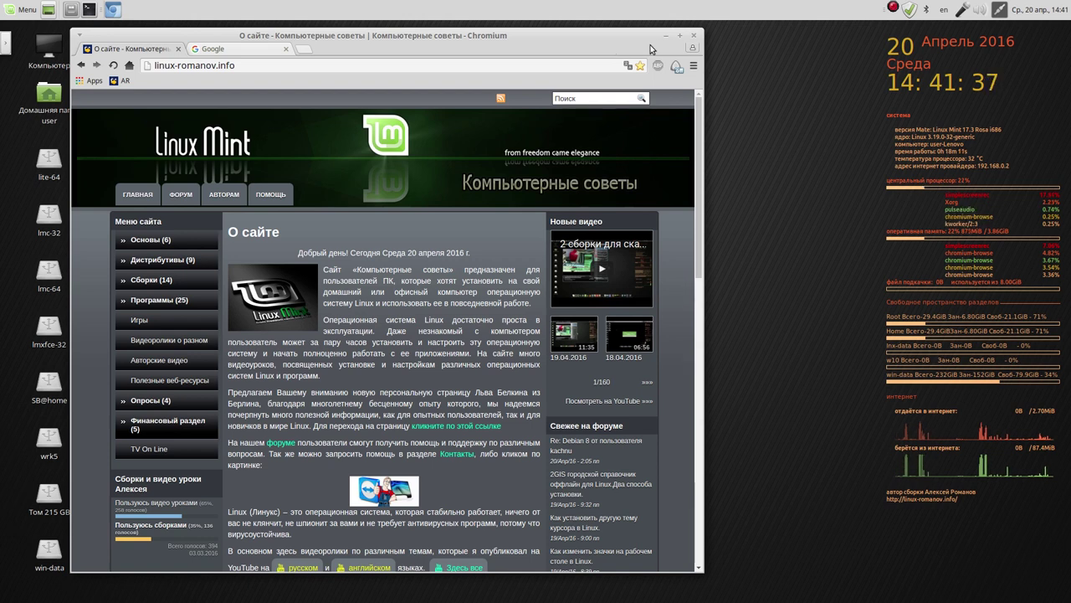
click(693, 38)
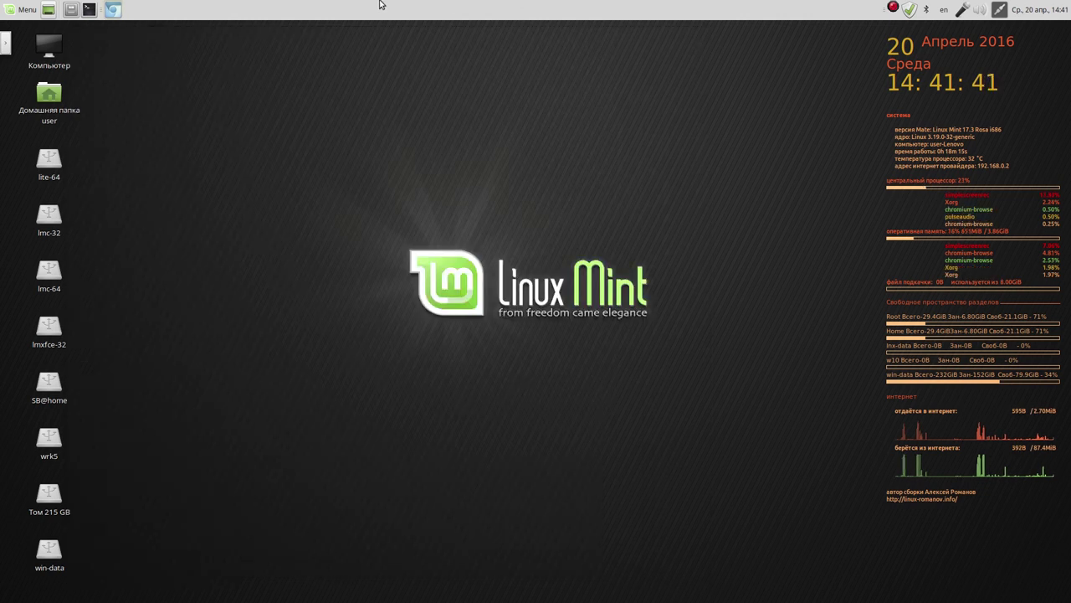
Step: Expand the launcher panel collapsed at the left edge of the desktop
click(6, 44)
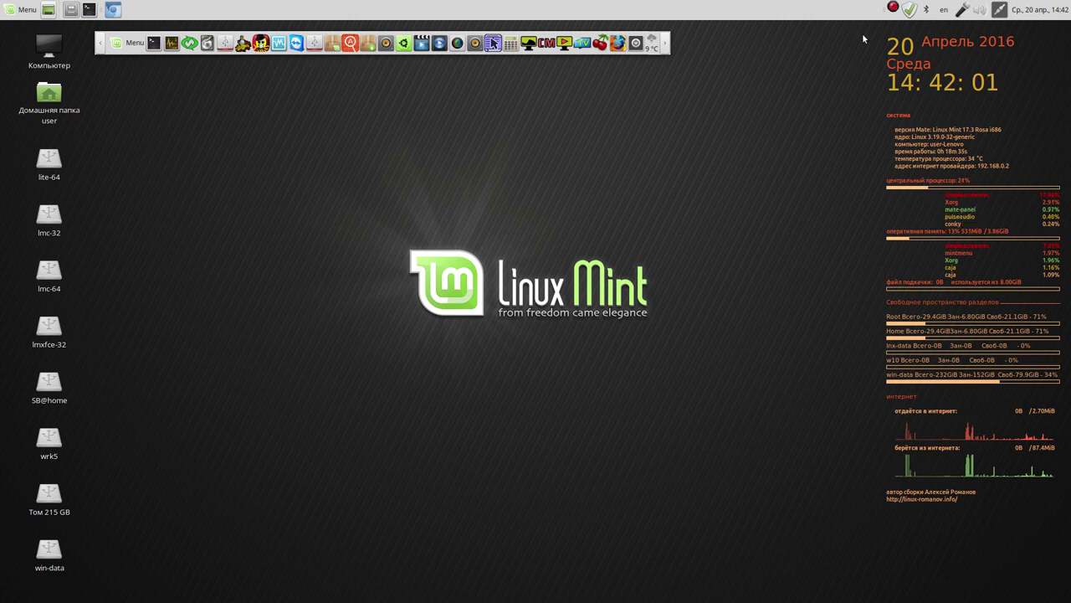
click(892, 9)
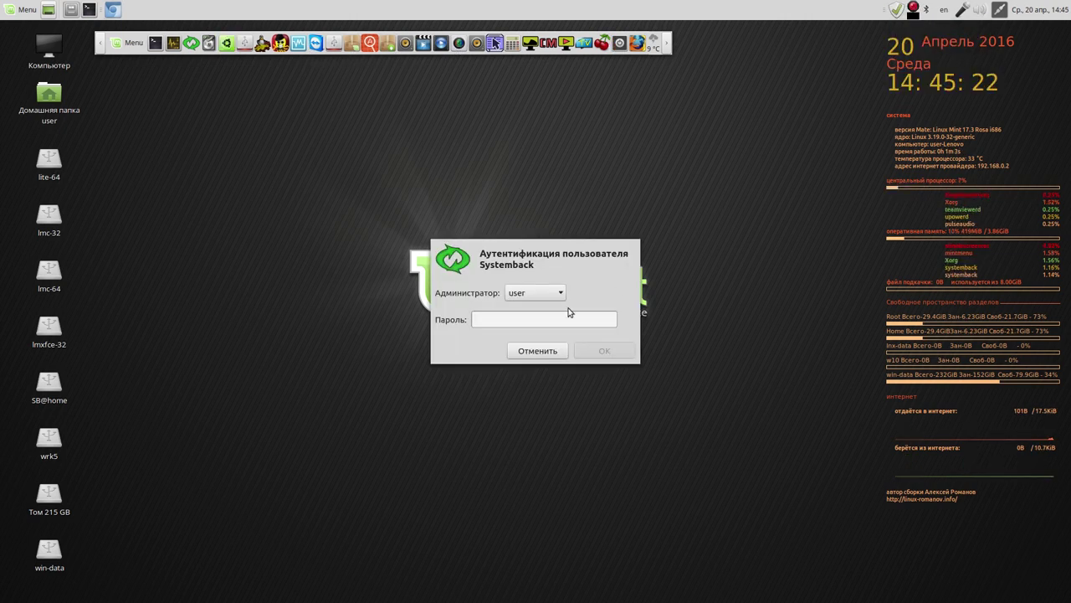
Step: Authenticate in Systemback by entering the administrator password, and collapse the launcher panel to the left edge of the desktop
click(556, 318)
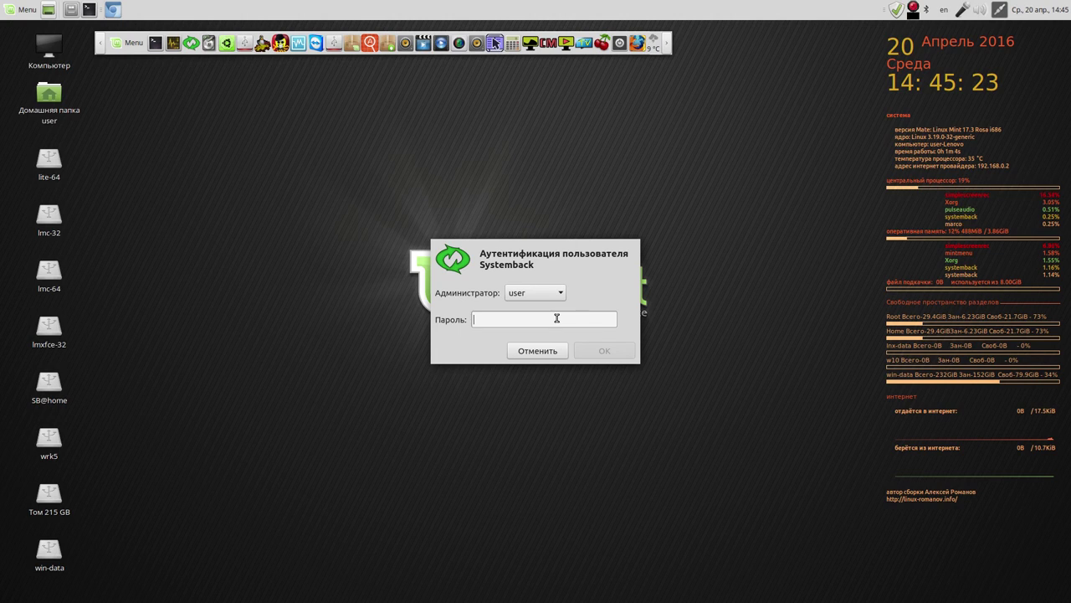
text(••••)
click(599, 353)
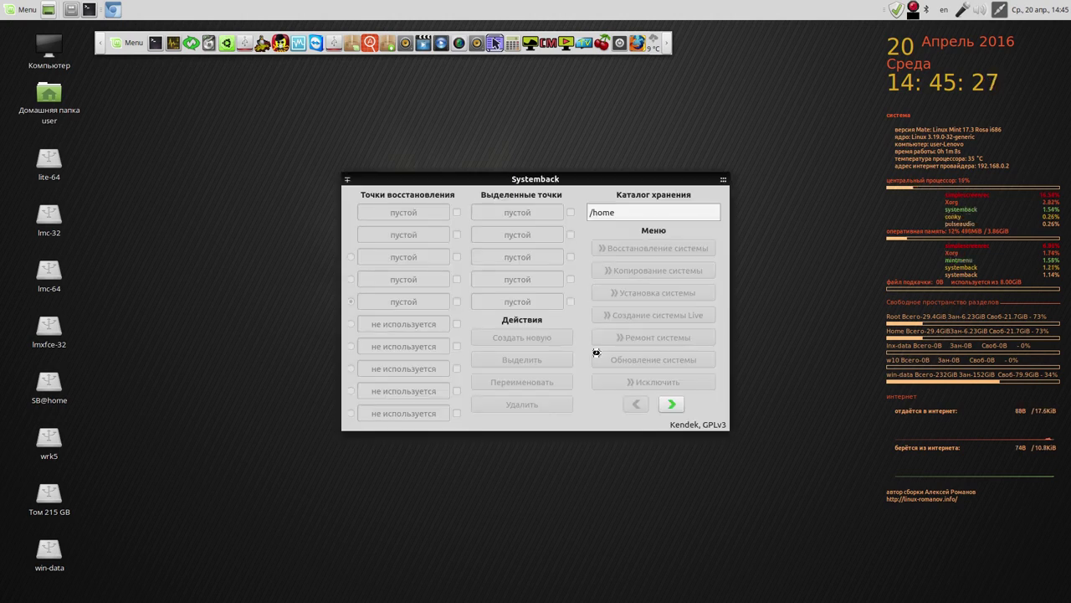
click(100, 42)
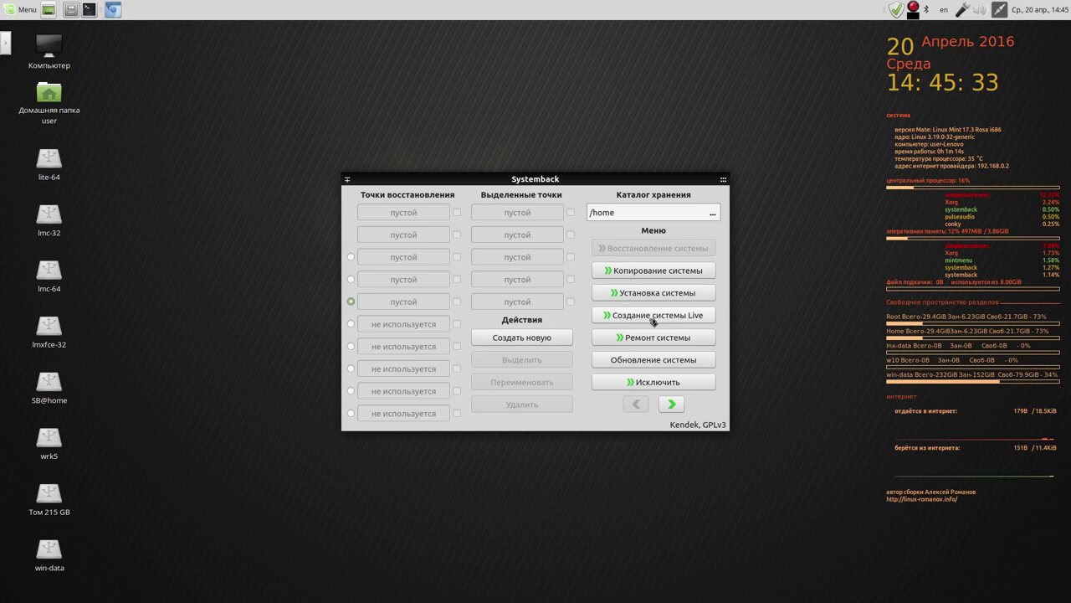
Step: Examine Systemback's settings for the interface language and automatic Live ISO creation, and return to the main view
click(671, 404)
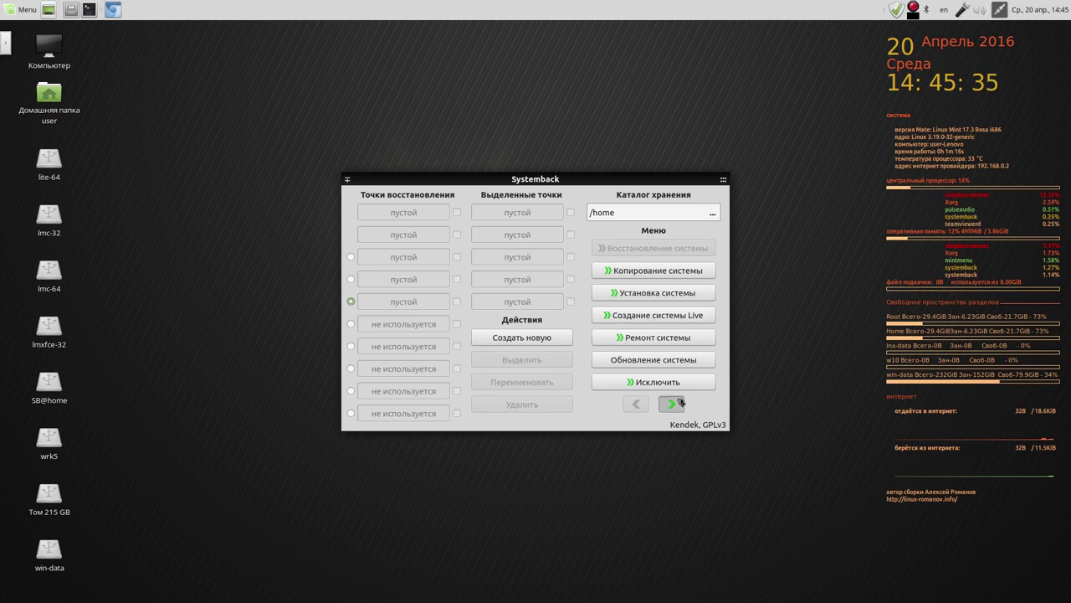
click(661, 290)
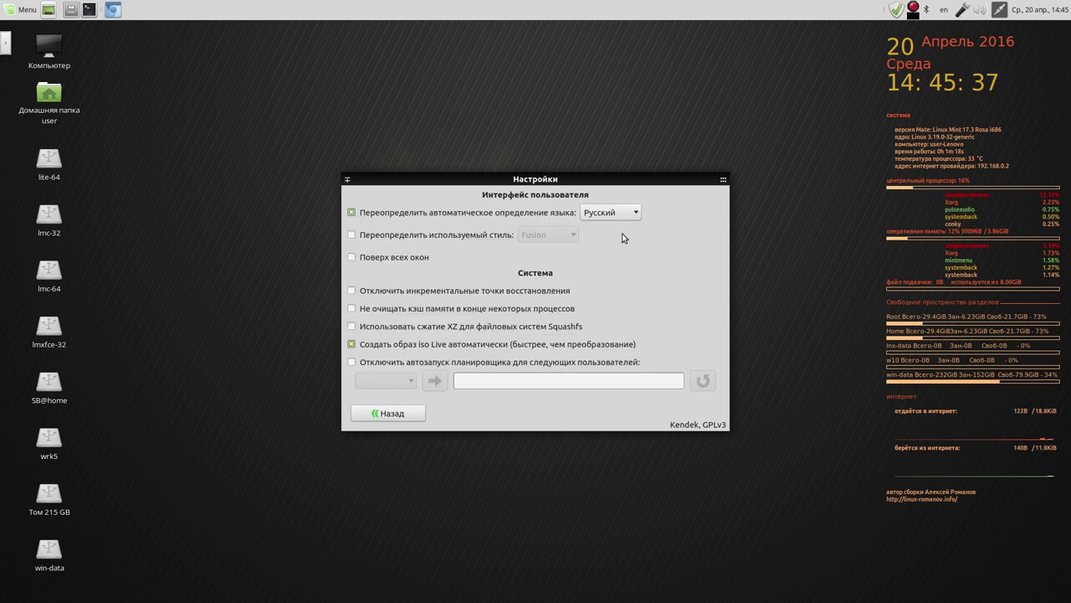
click(402, 413)
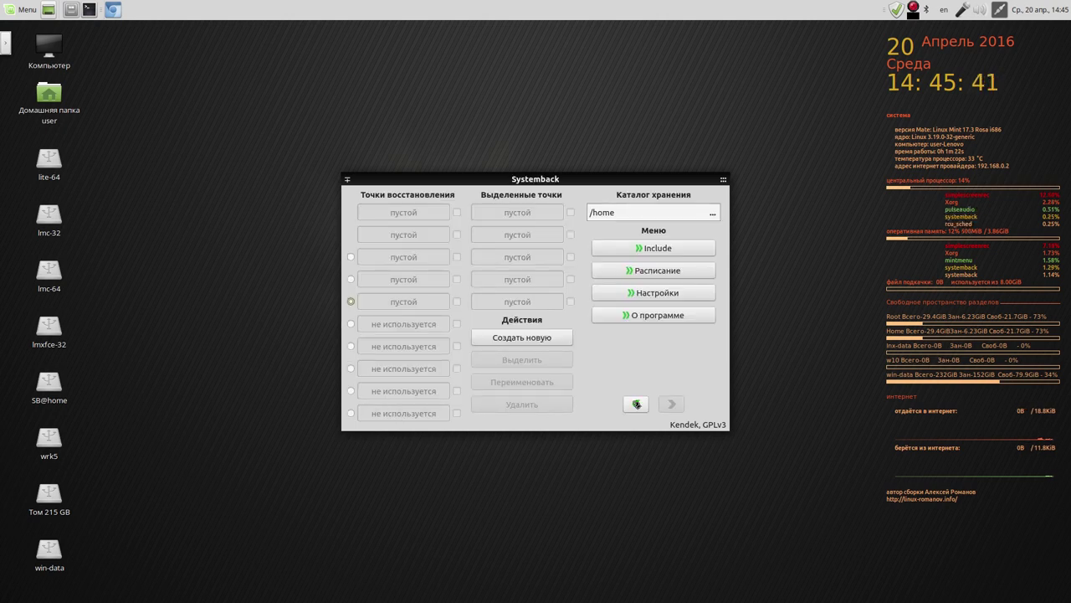
Step: Create a new Live system in Systemback with /home as working directory, the automatic name and no user files
click(634, 404)
click(655, 315)
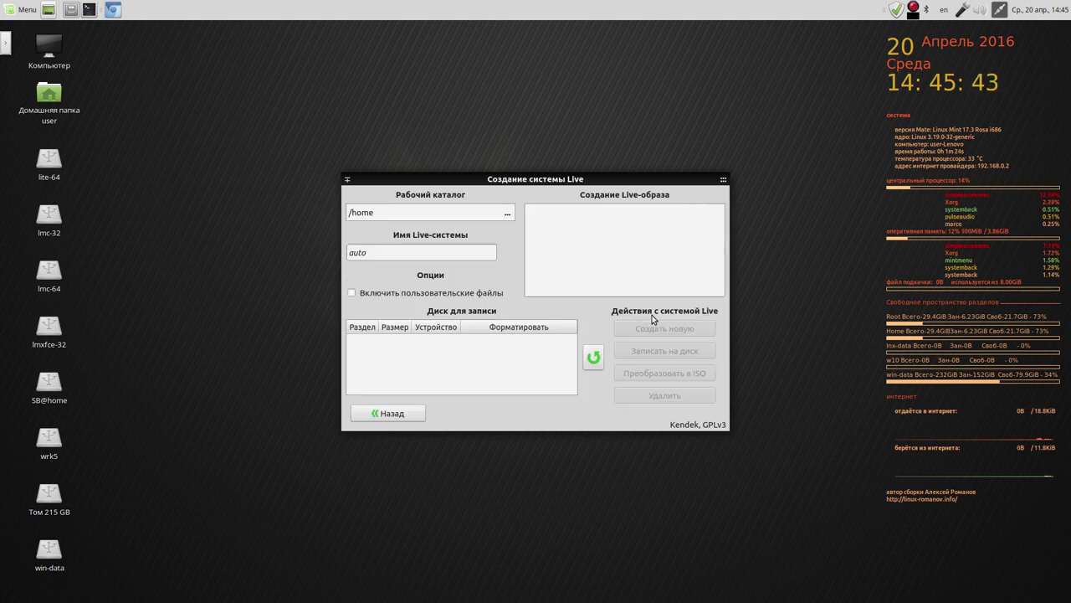
click(655, 327)
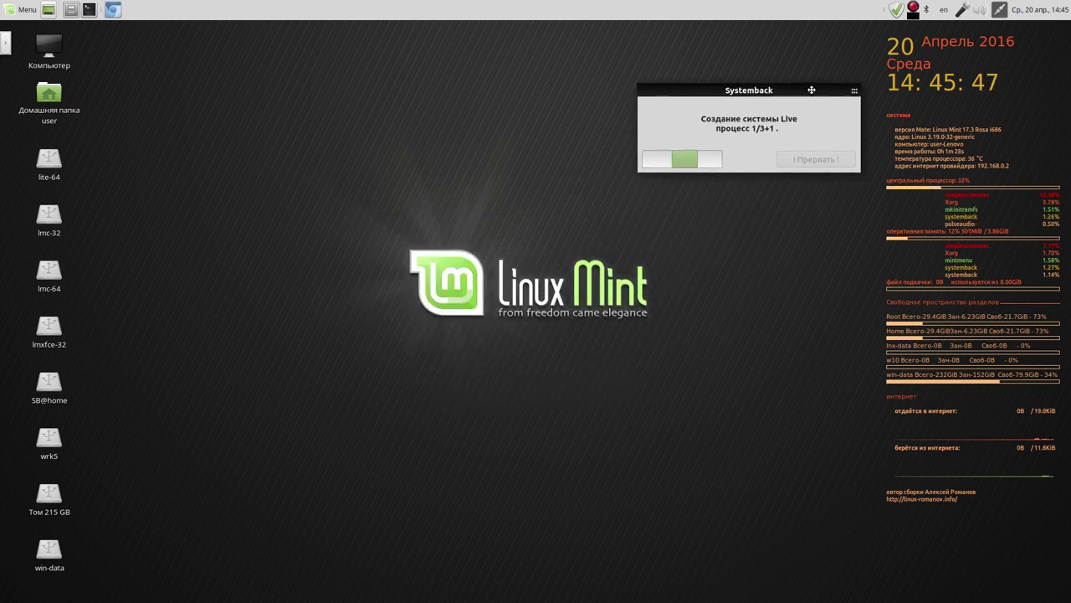
click(914, 9)
click(962, 26)
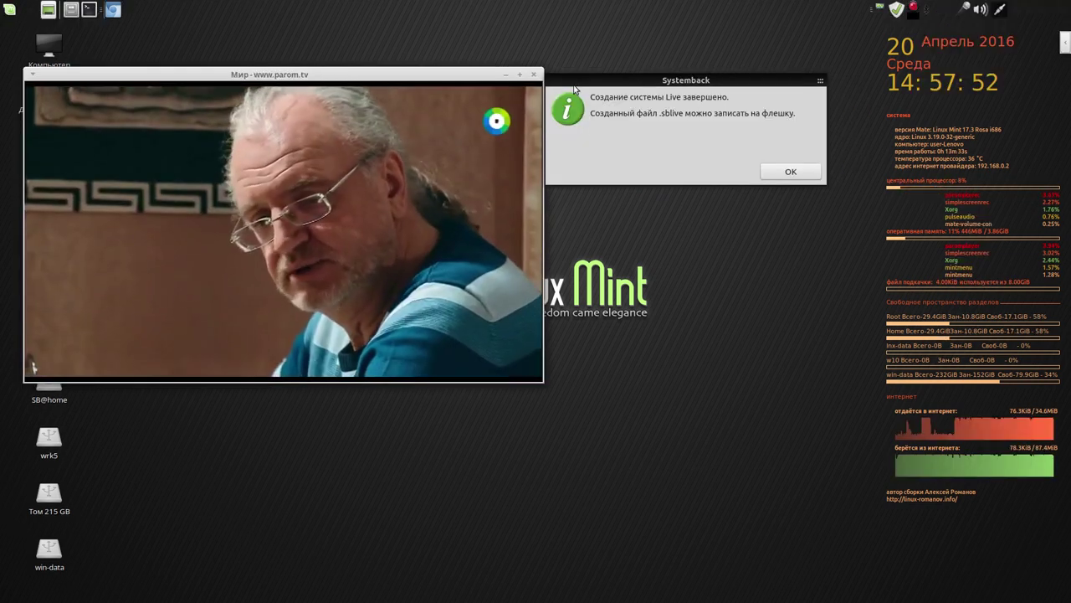
Step: Close the TV player, acknowledge the finished Live creation, and close Systemback after selecting the systemback_live_2016-04-20 image
click(536, 75)
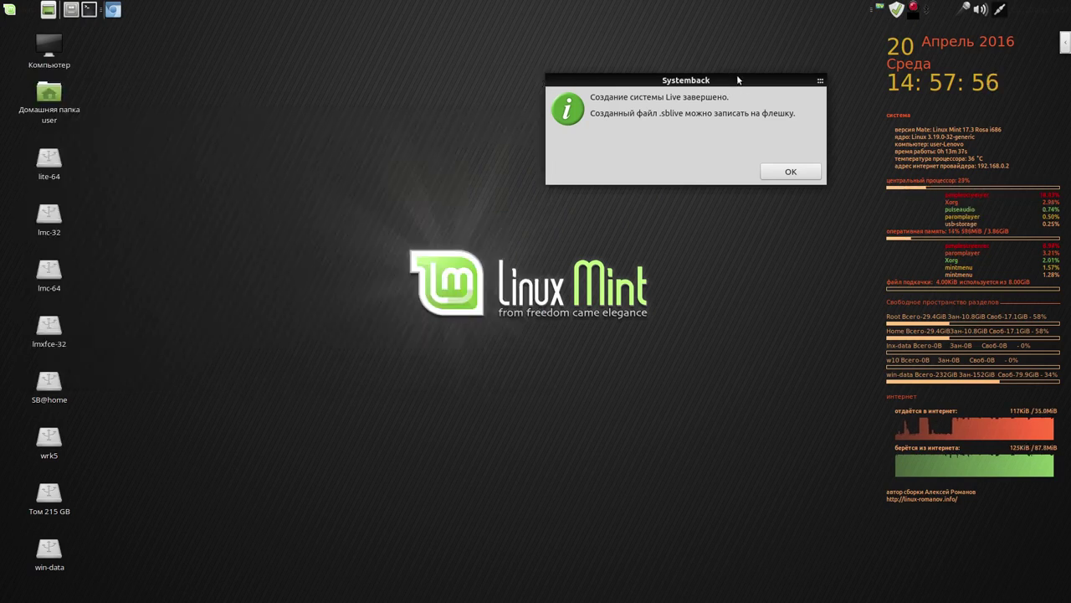
click(802, 176)
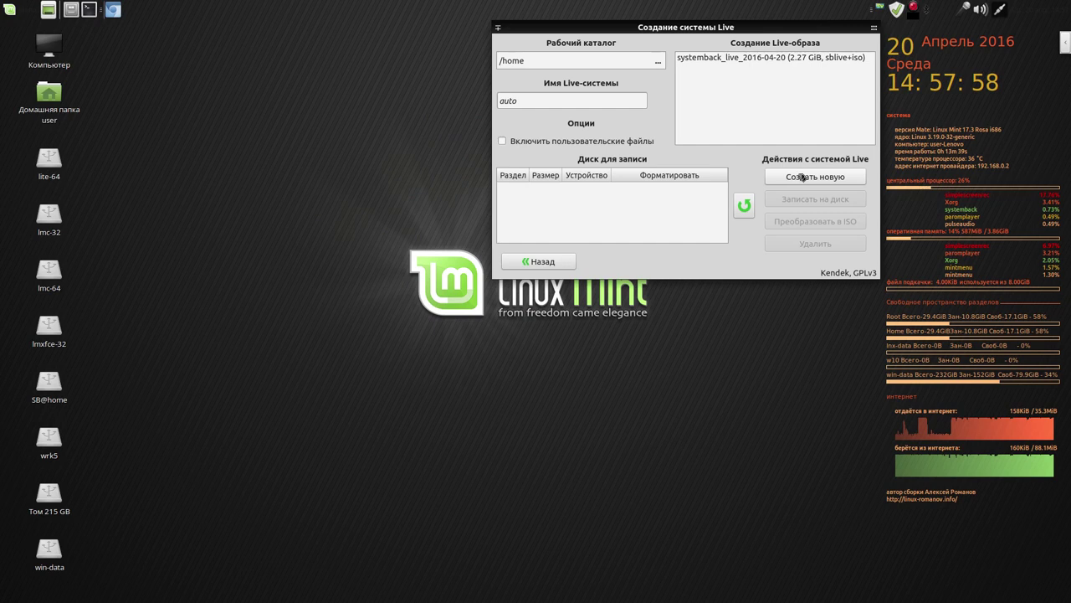
click(802, 58)
click(832, 244)
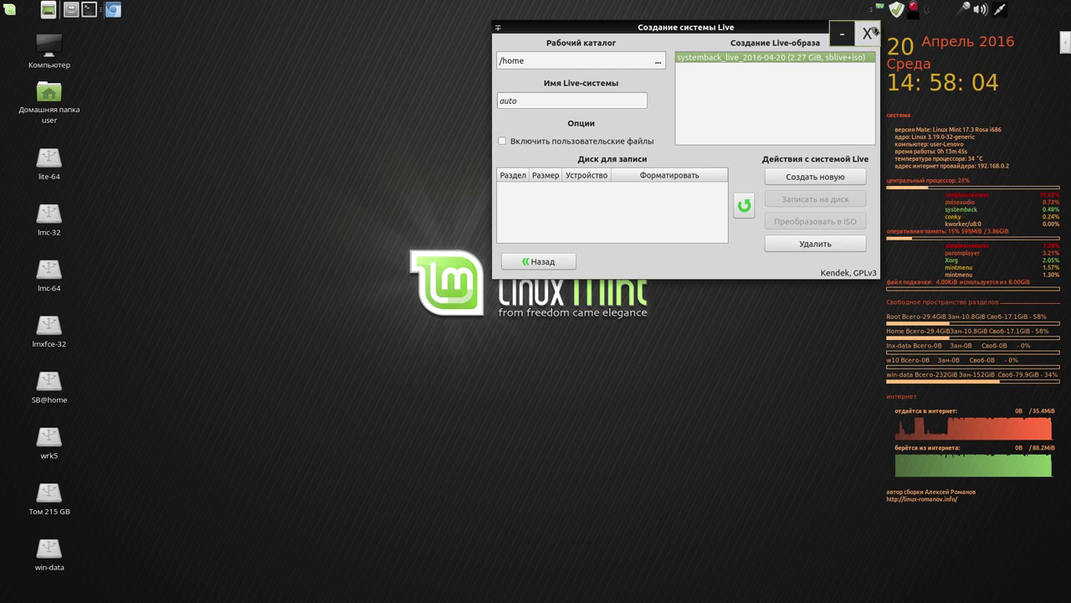
click(869, 32)
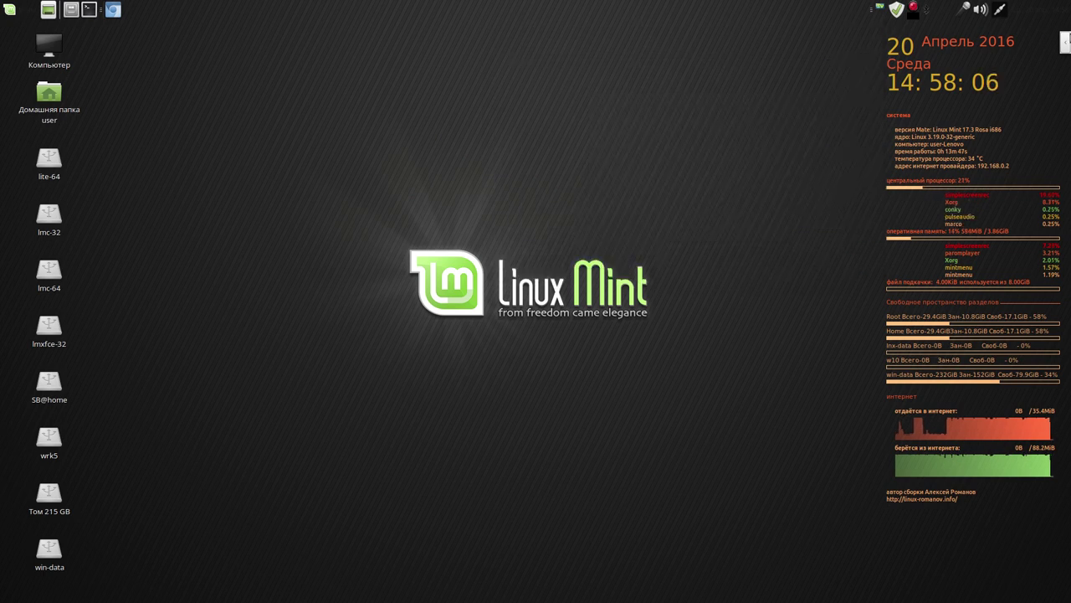
Step: Expand the launcher panel collapsed at the right edge of the desktop and start VirtualBox from it
click(1065, 44)
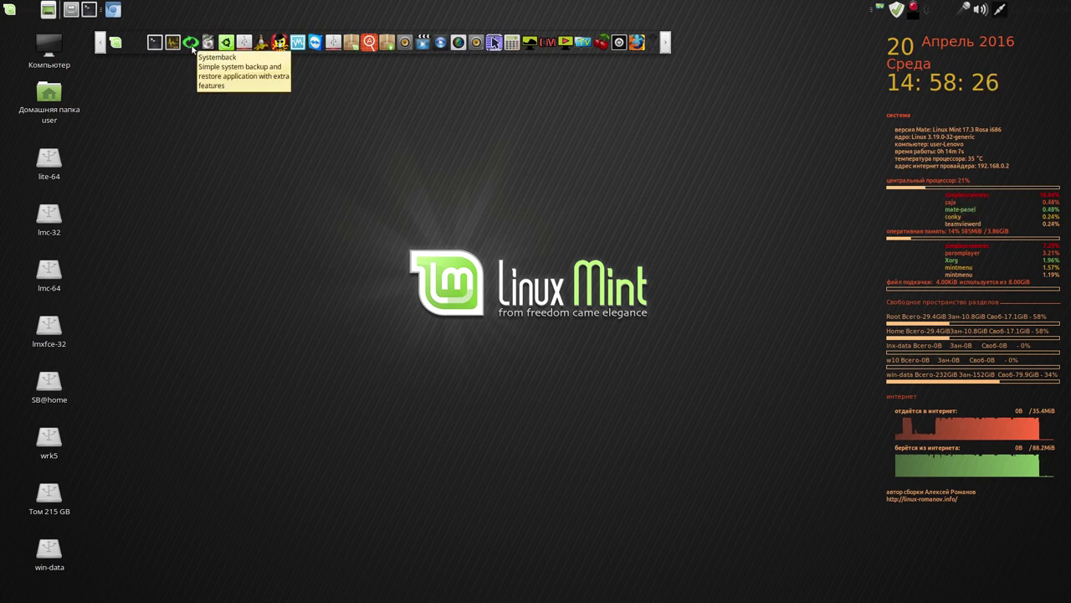
click(280, 44)
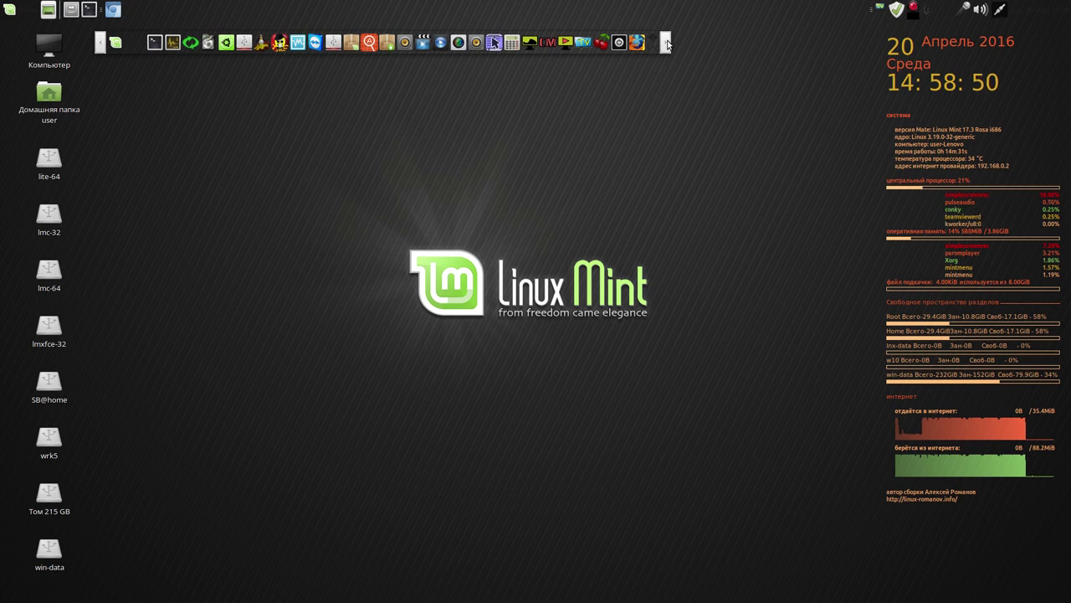
click(298, 43)
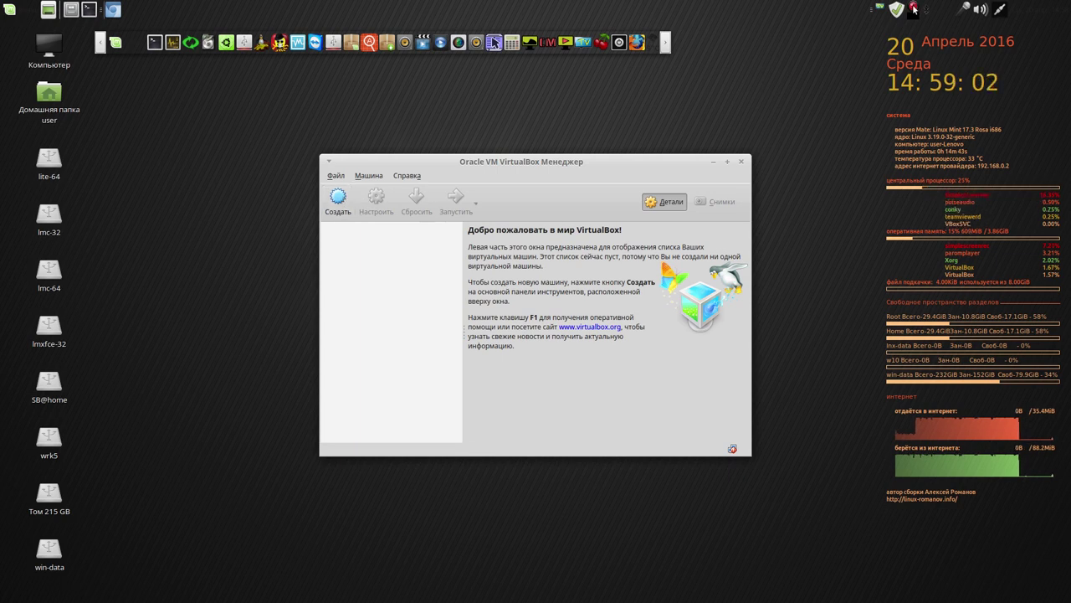
click(914, 9)
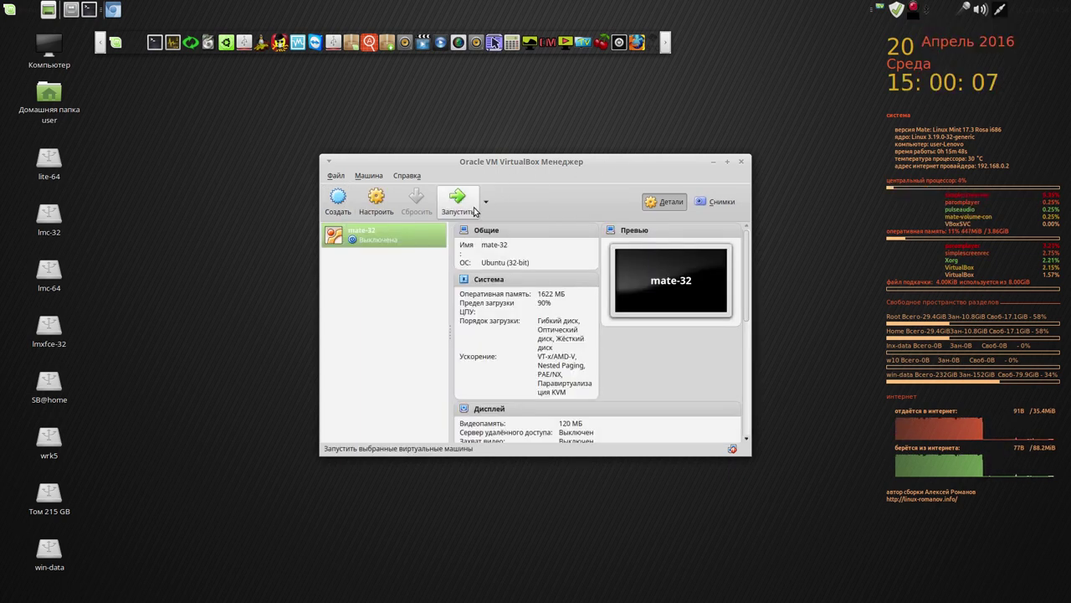
Step: Start the mate-32 virtual machine, minimize the VirtualBox manager, boot the Live system and dismiss the keyboard and mouse notices
click(473, 211)
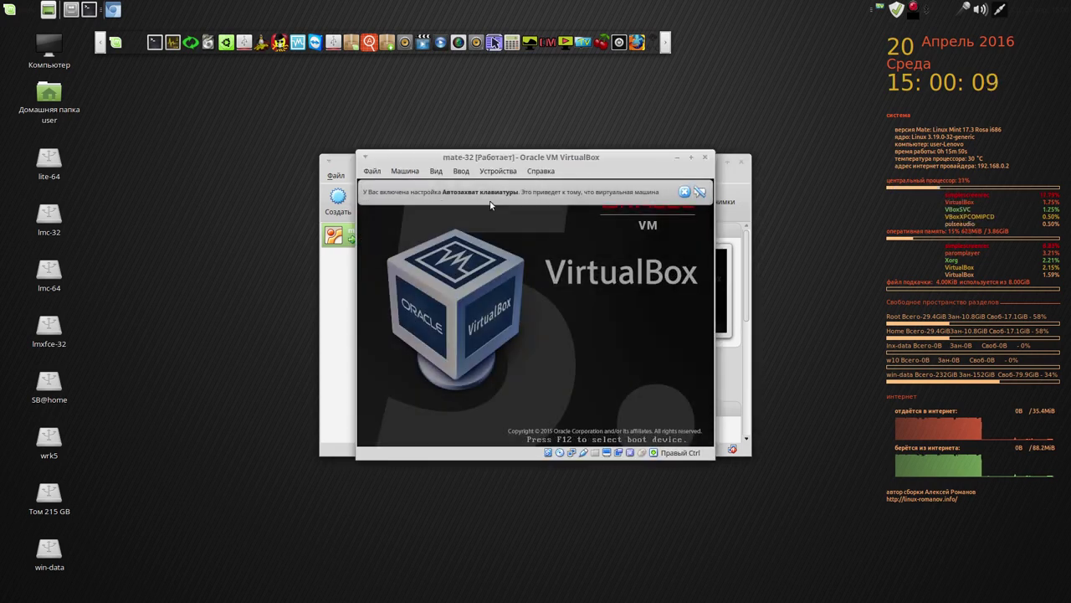
click(700, 192)
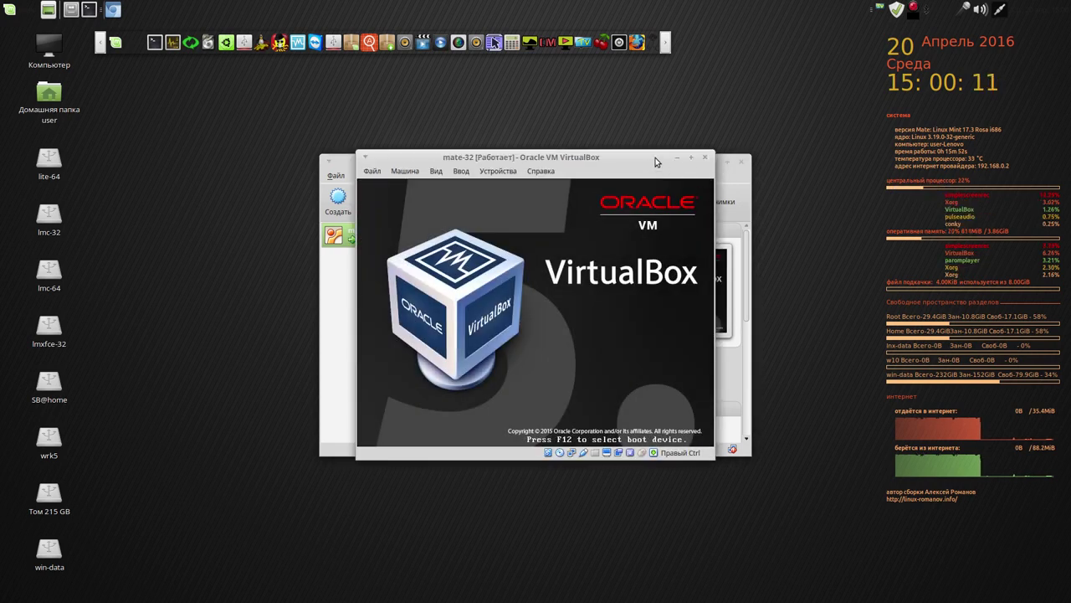
click(714, 162)
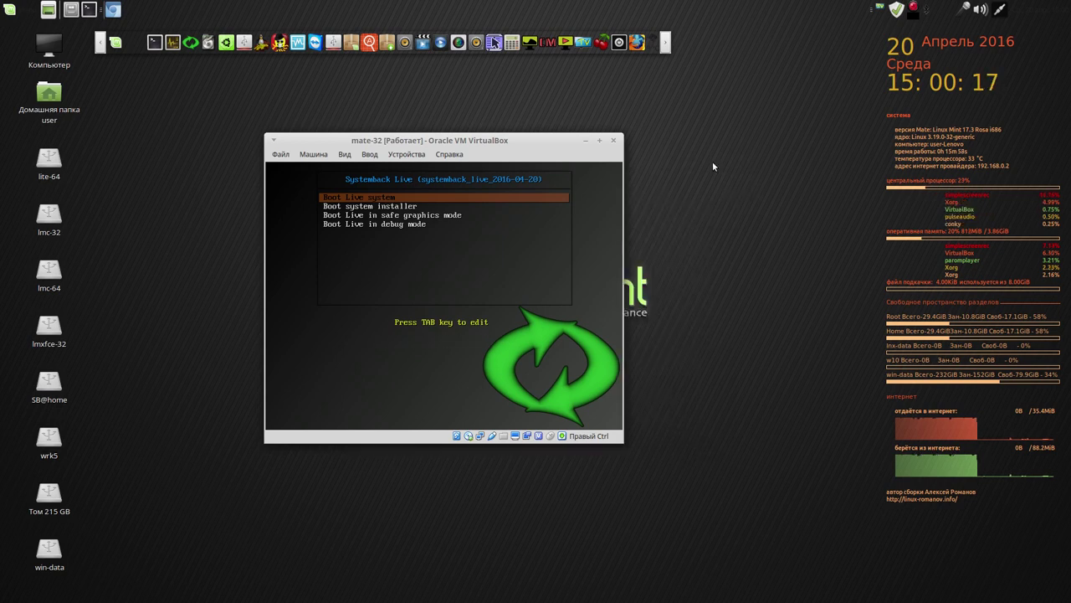
key(Return)
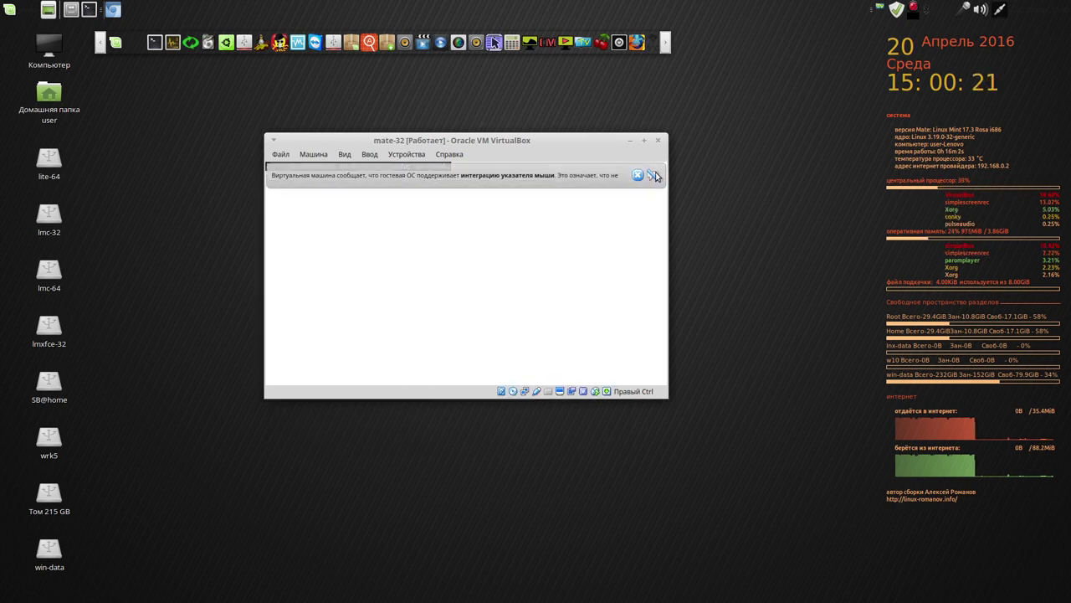
click(654, 175)
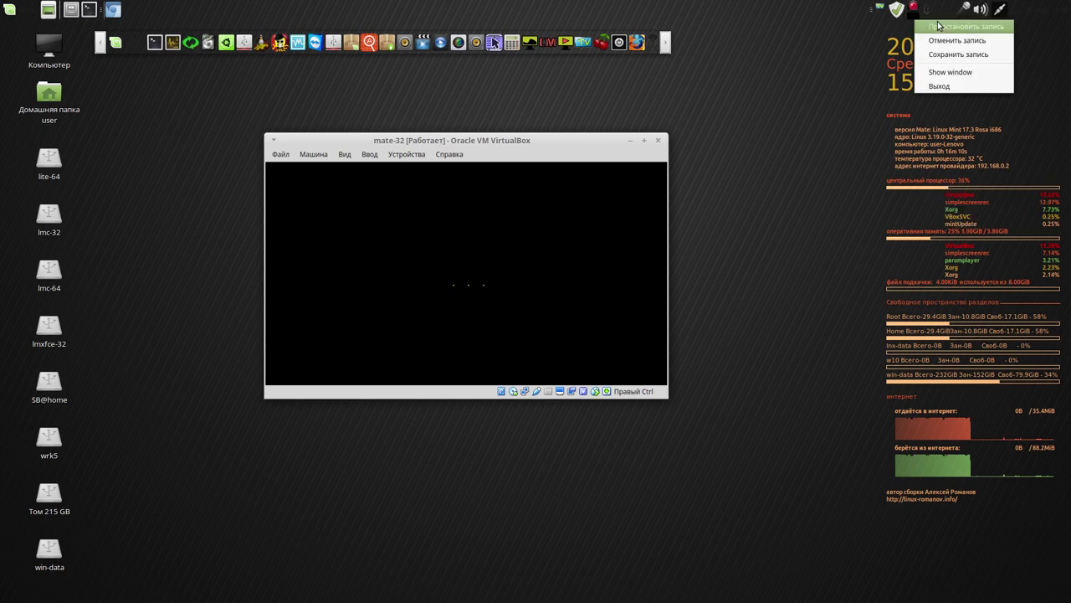
click(938, 26)
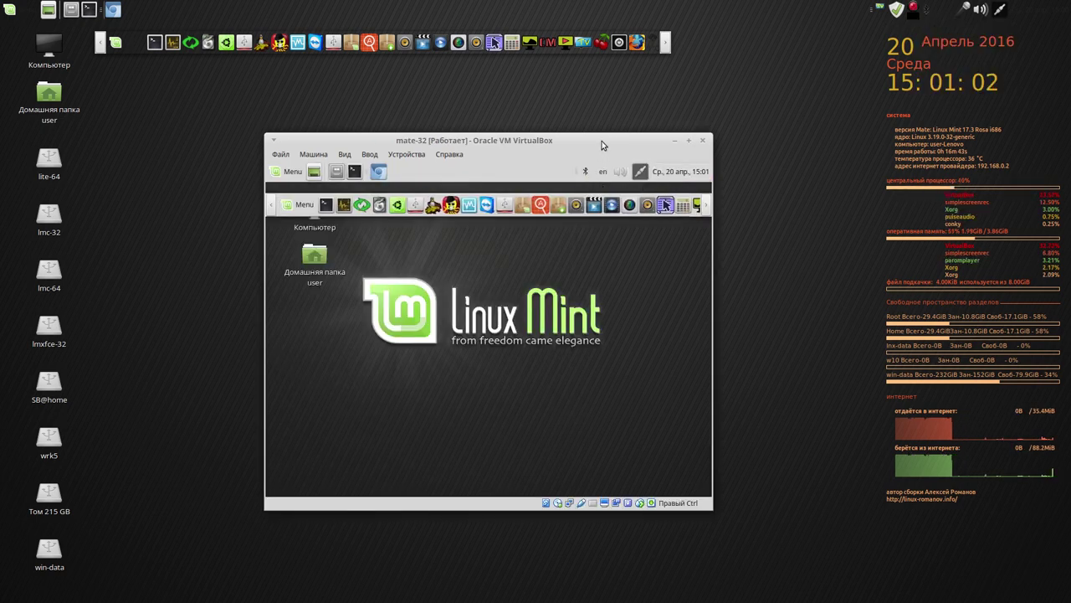
Step: Move the mate-32 window toward the desktop's upper left, enlarge it and dismiss the guest's monitor configuration notice
drag(601, 141, 419, 79)
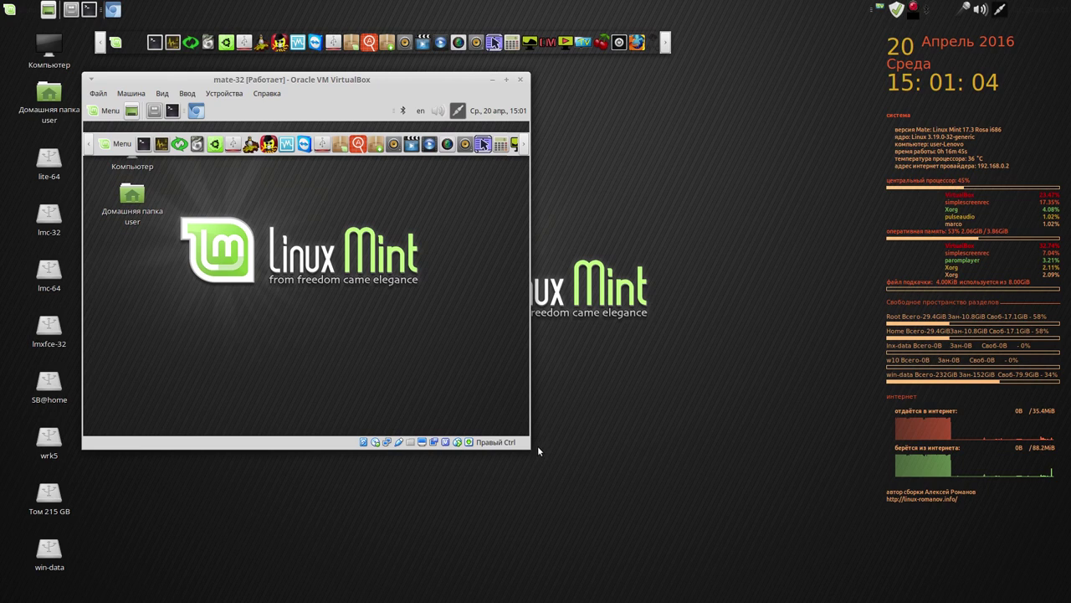
drag(537, 450, 871, 557)
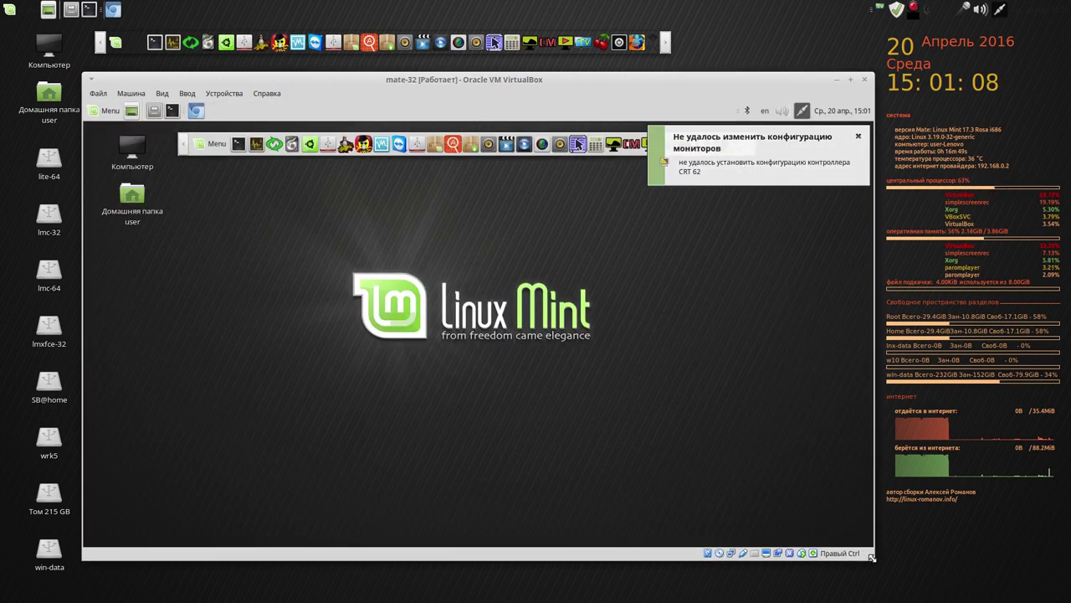
click(859, 139)
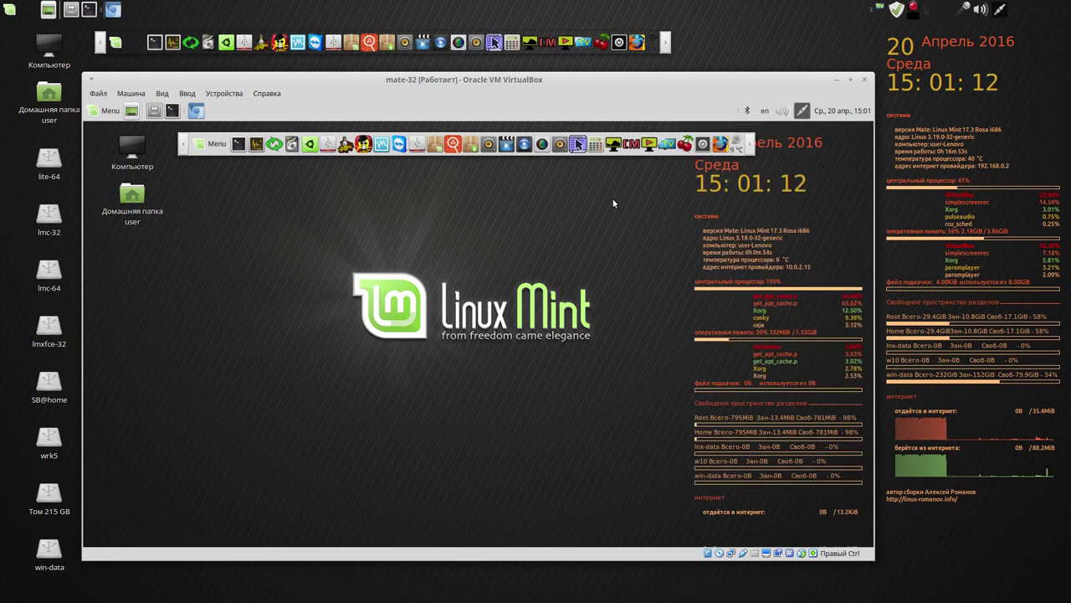
Step: Collapse and expand the launcher panel on the guest desktop, and close the mate-32 virtual machine
click(181, 144)
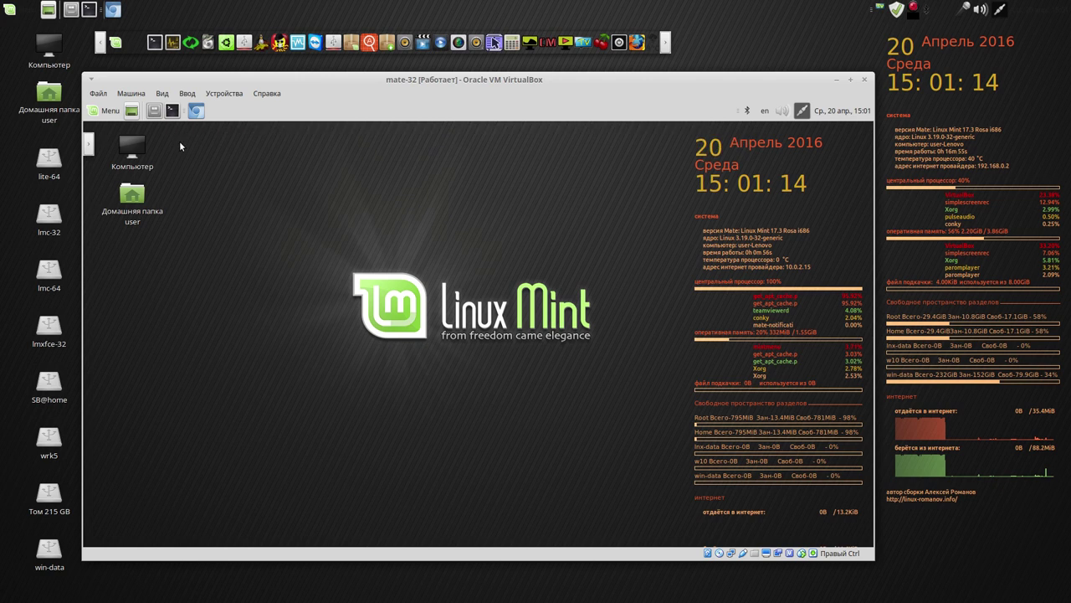
click(89, 146)
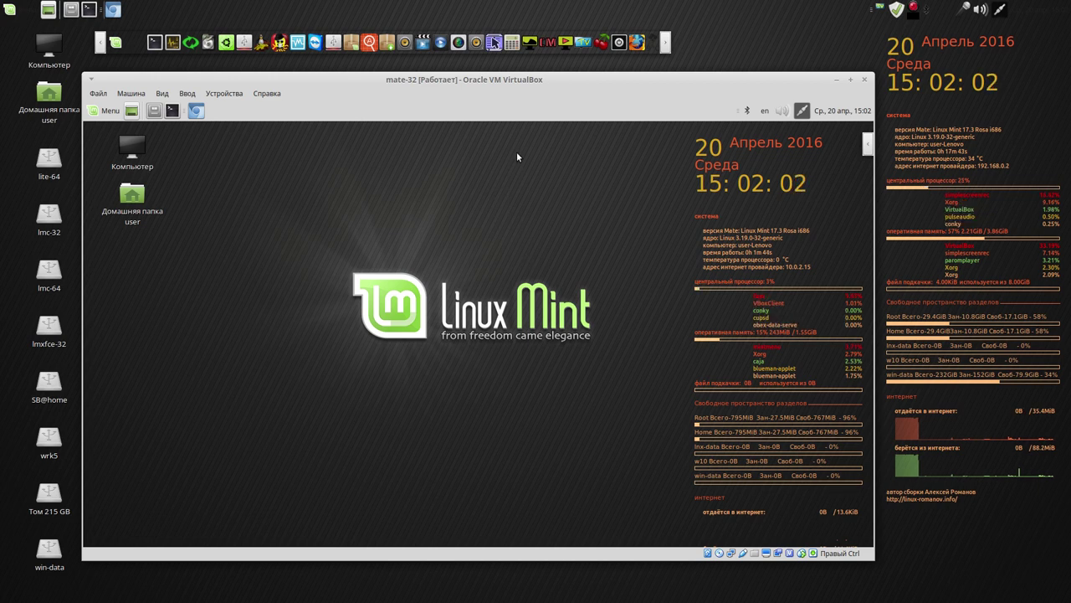
click(865, 81)
click(434, 331)
click(545, 355)
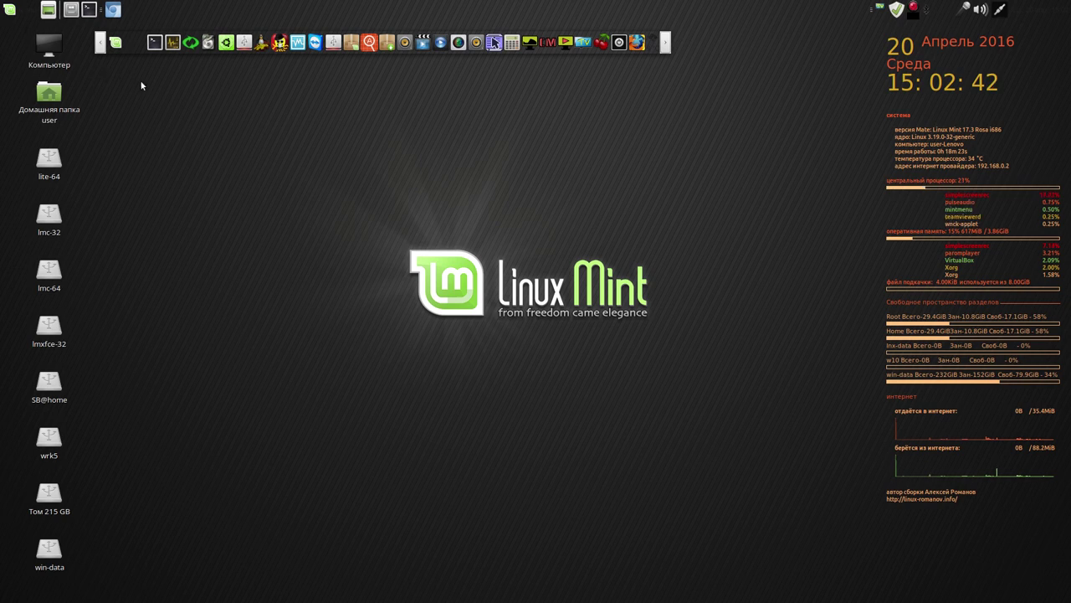
Step: Open the main application menu and collapse the launcher panel to the right edge of the desktop
click(10, 10)
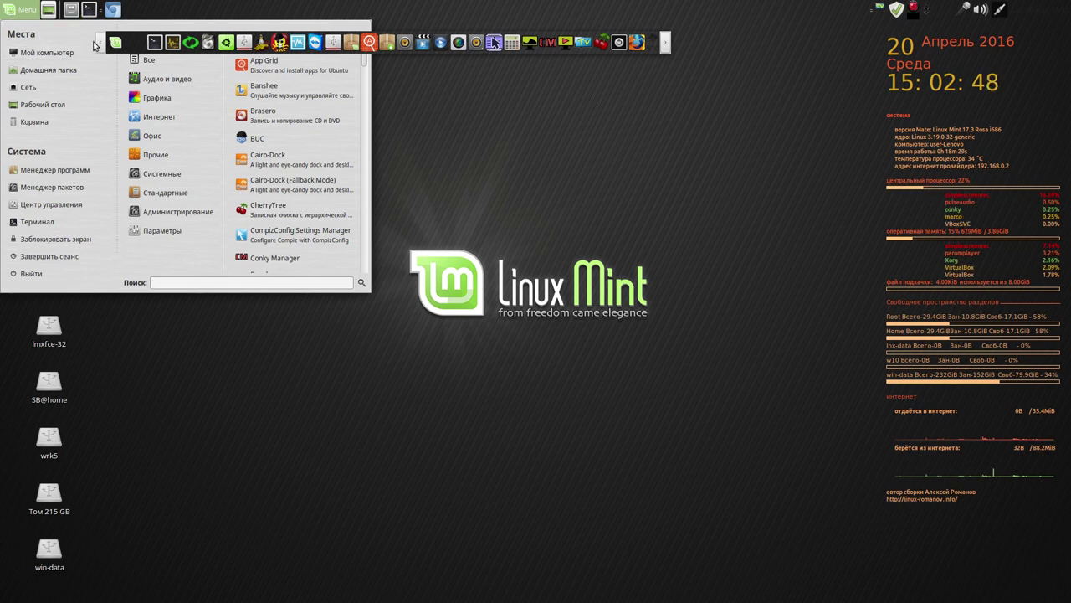
click(666, 41)
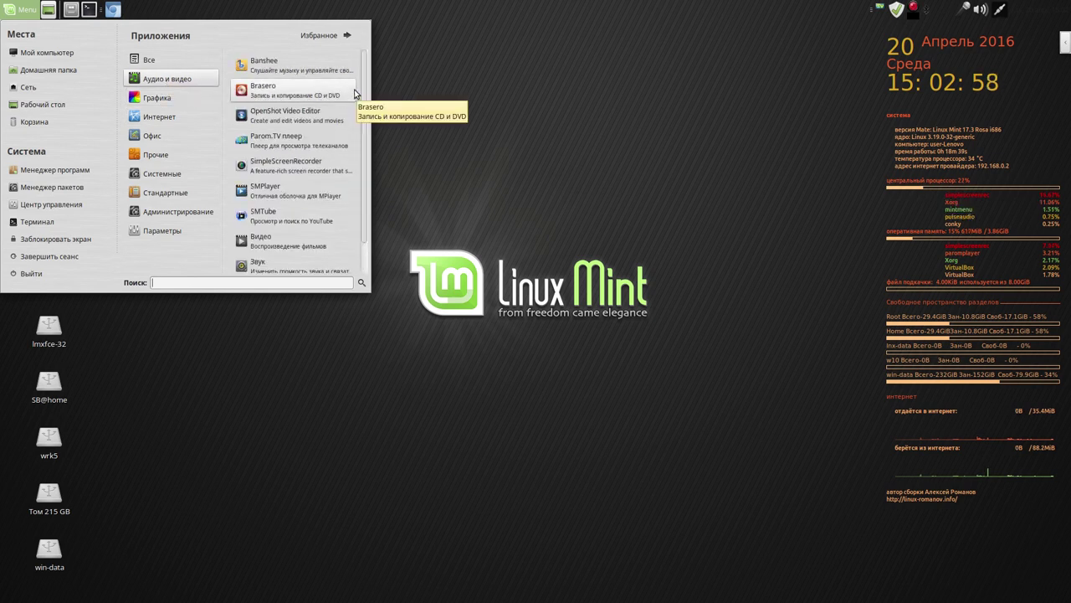
Step: Examine the audio/video and graphics application categories, including the options available for Brasero and the document scanning program, and dismiss the list
scroll(364, 126, down, 2)
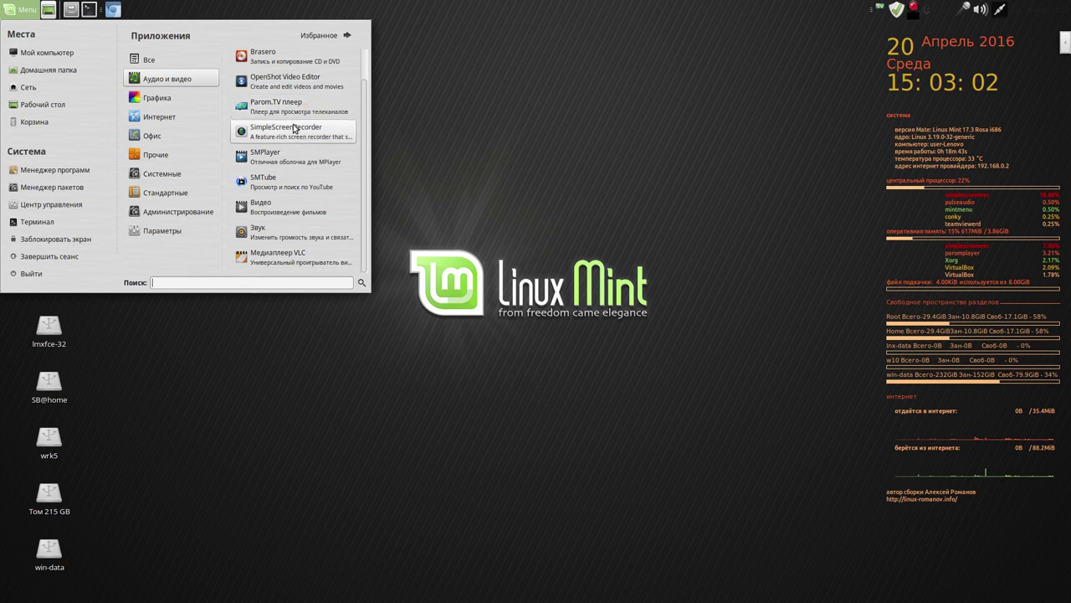
right_click(279, 59)
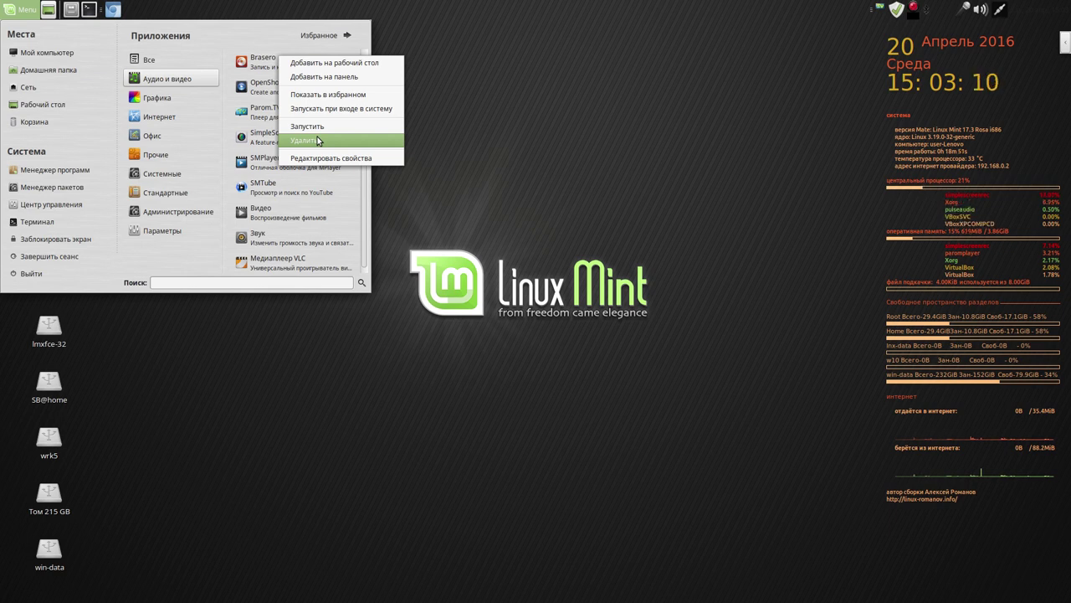
click(272, 31)
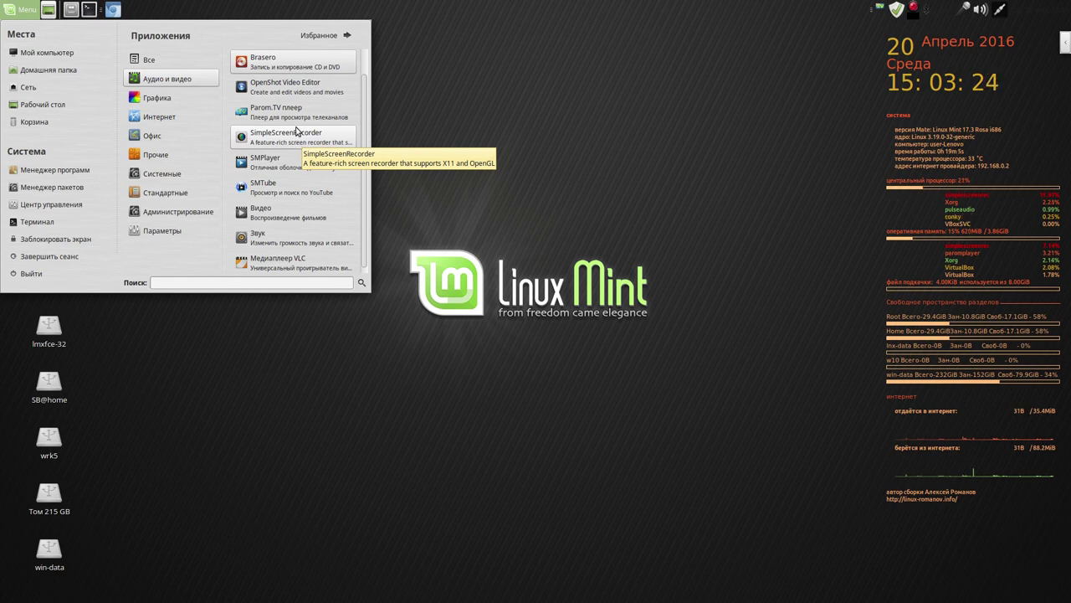
click(179, 99)
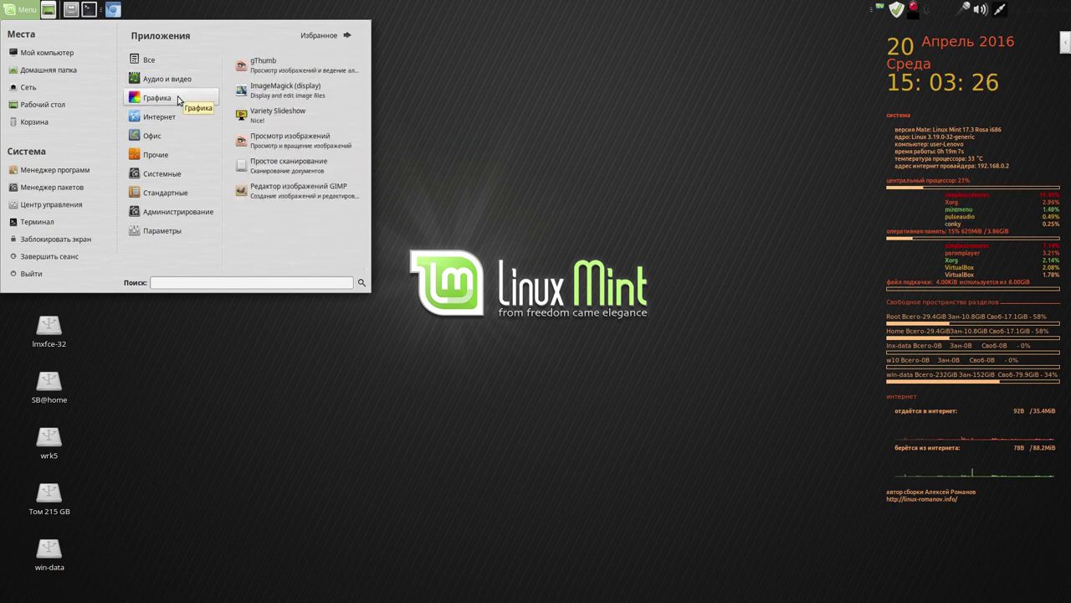
right_click(295, 162)
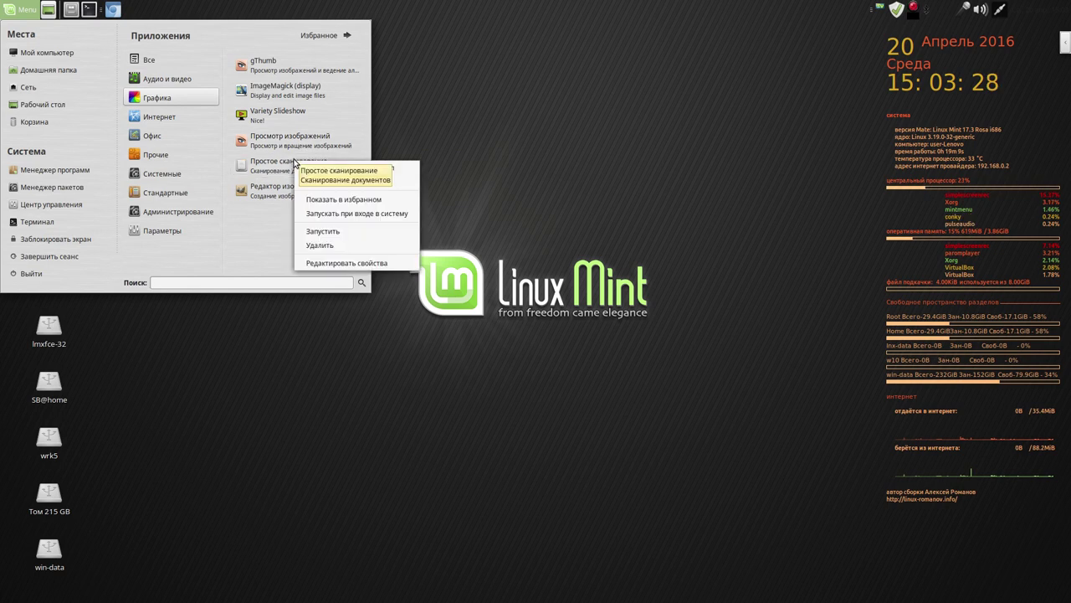
click(448, 95)
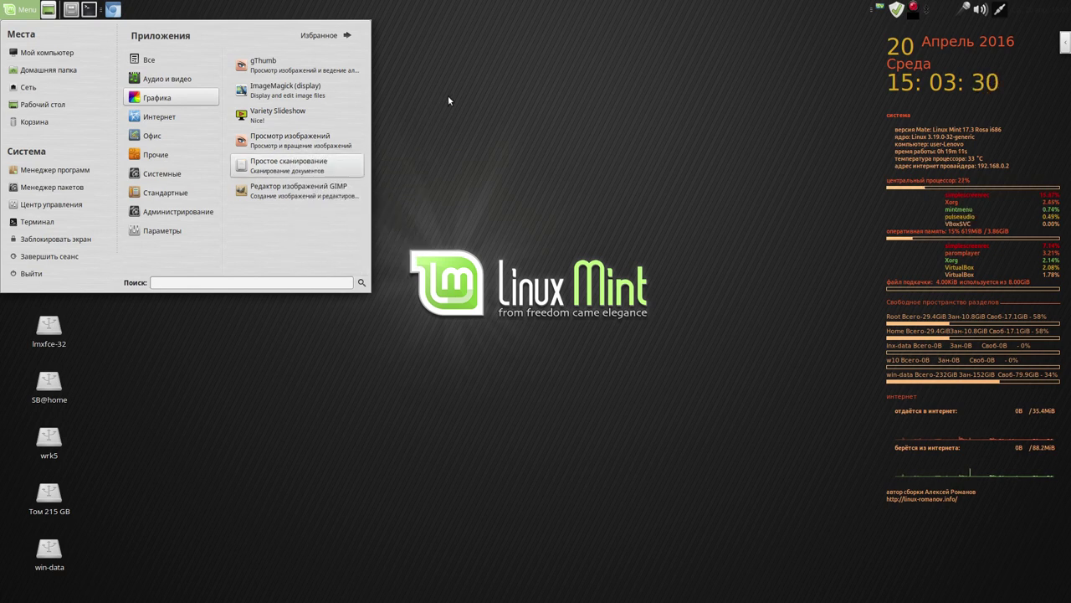
click(402, 167)
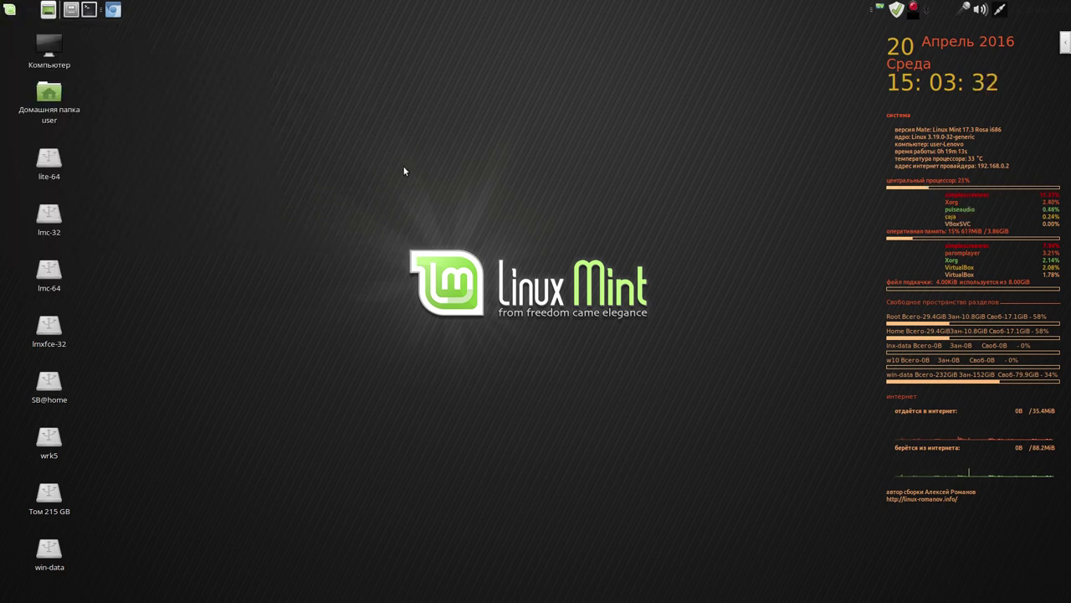
Step: Unlock the window list applet from the main panel and move the Chromium launcher directly beside the terminal launcher
right_click(100, 14)
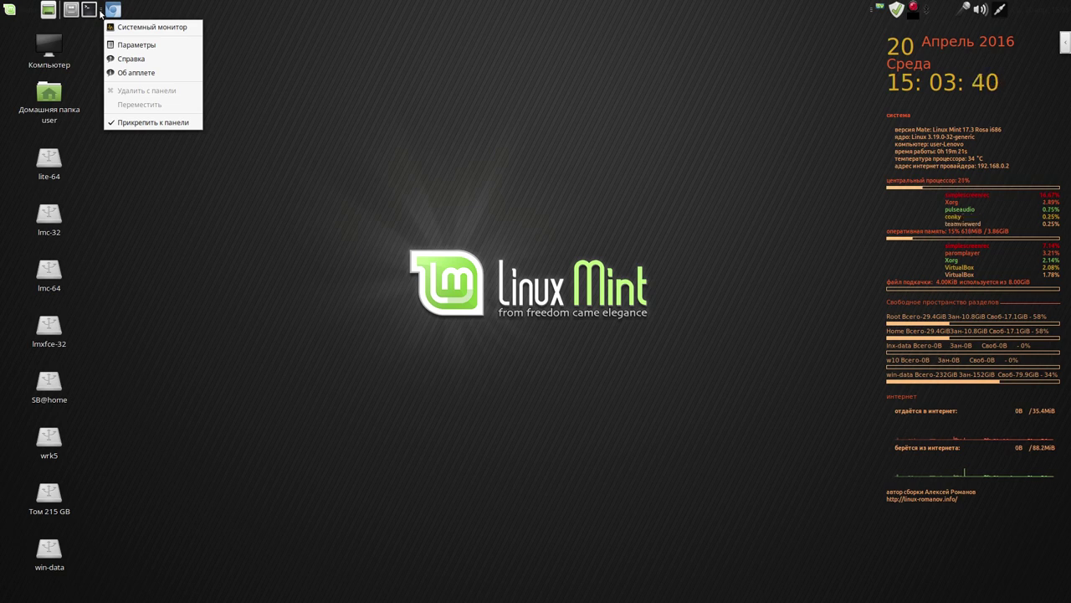
click(115, 123)
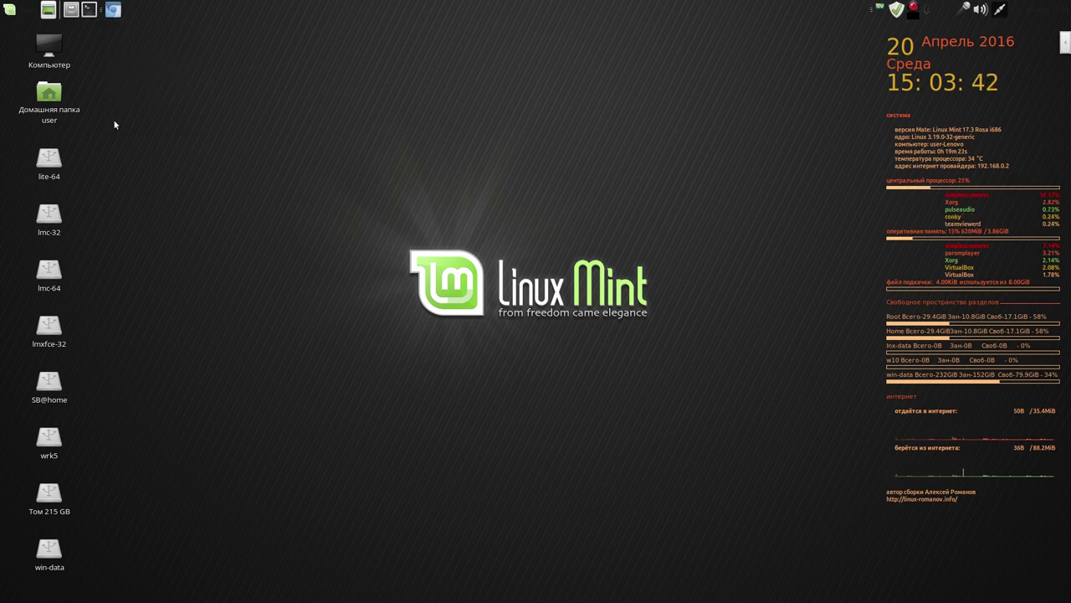
right_click(113, 10)
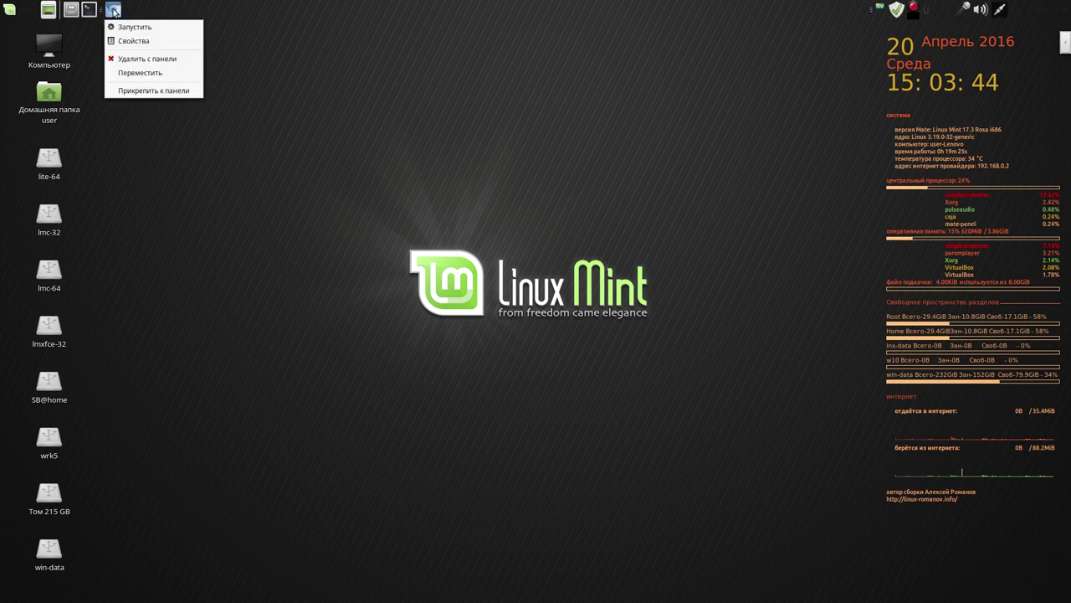
click(139, 73)
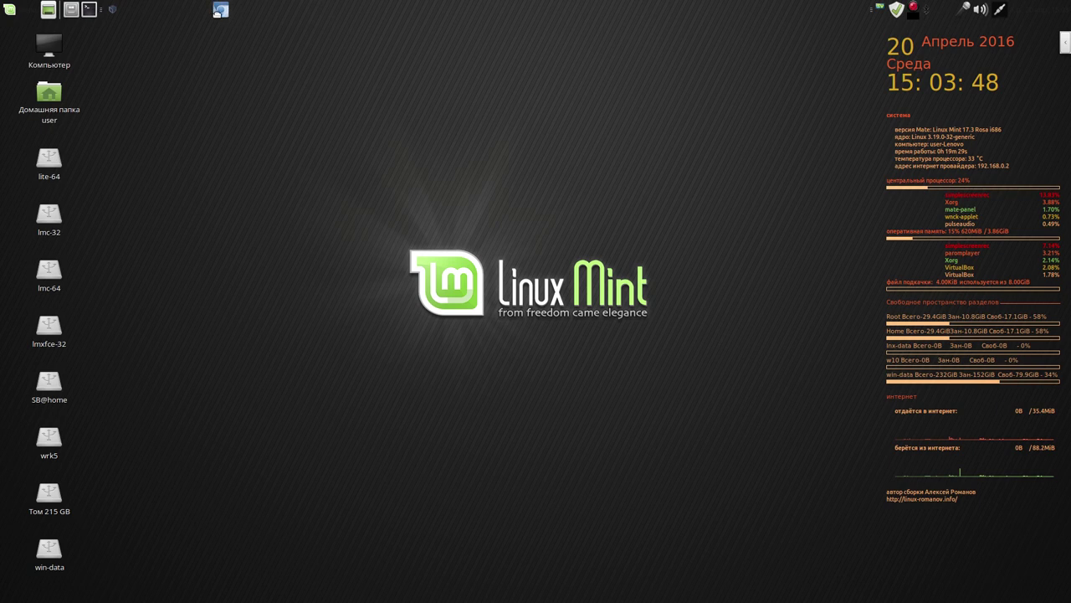
click(109, 10)
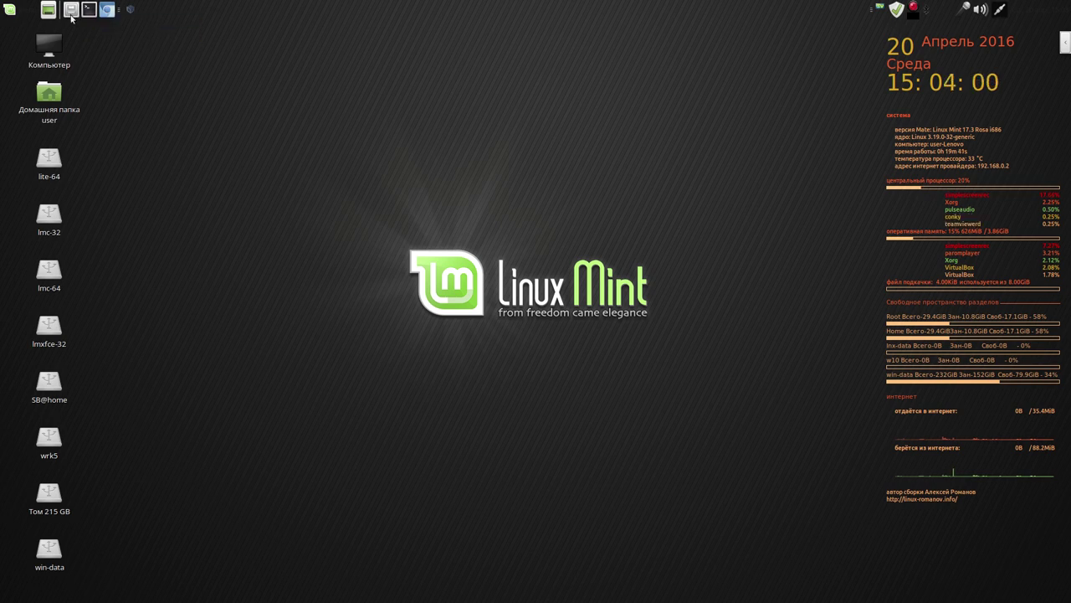
Step: Look through the Internet applications, launch the Chromium web browser, and restore and close the VirtualBox manager
click(11, 10)
mouse_move(158, 117)
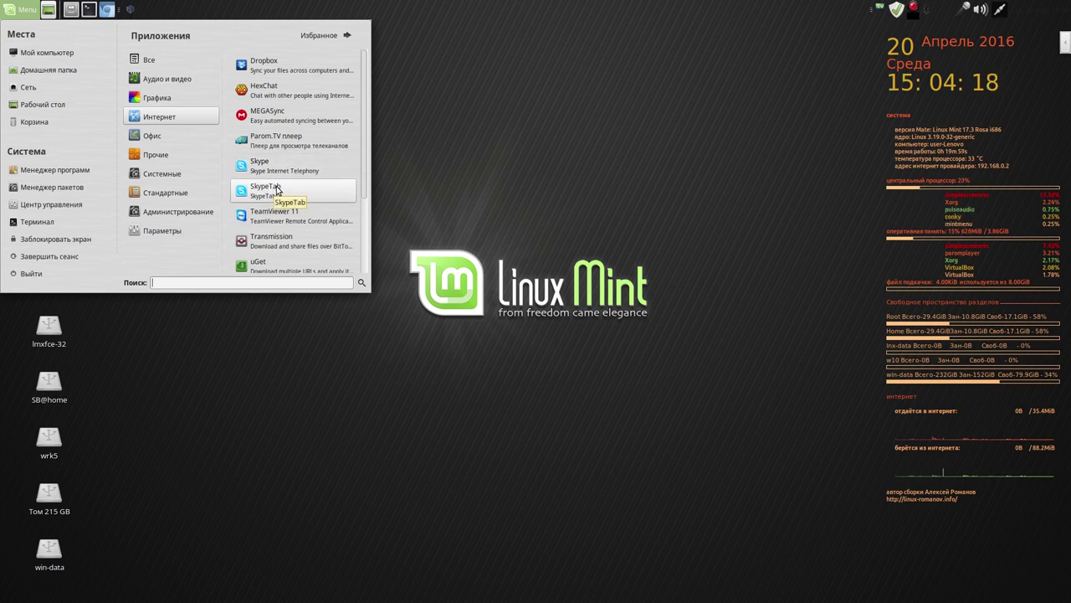
drag(364, 164, 359, 216)
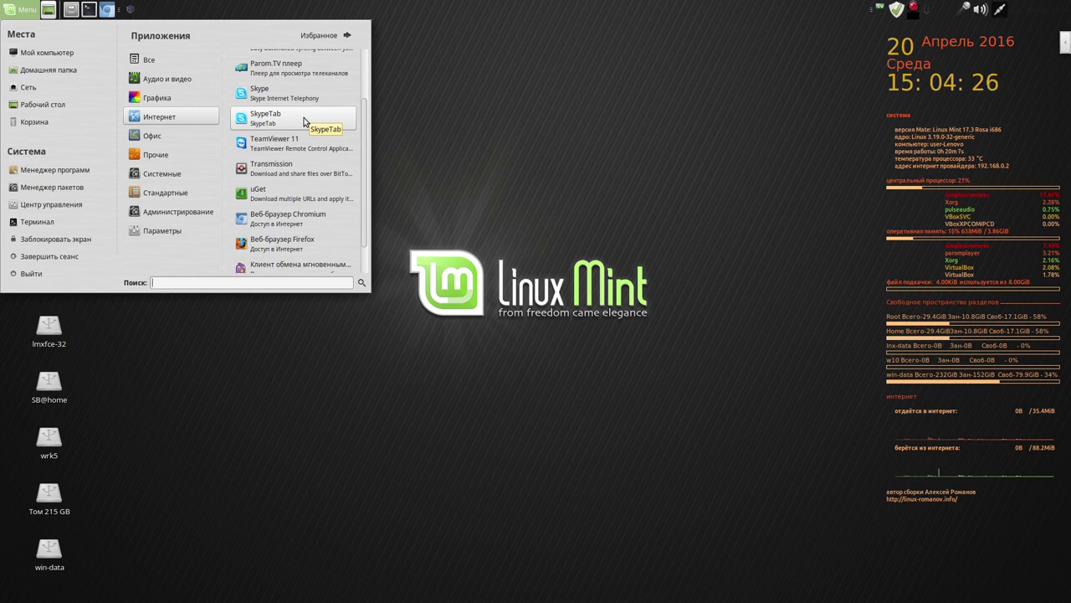
click(288, 218)
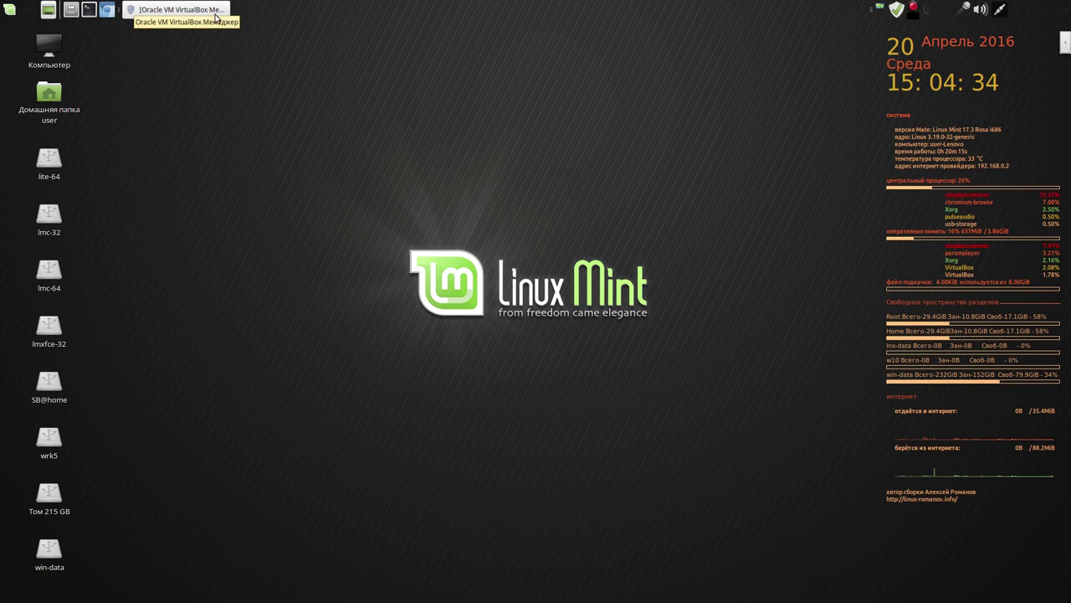
click(214, 15)
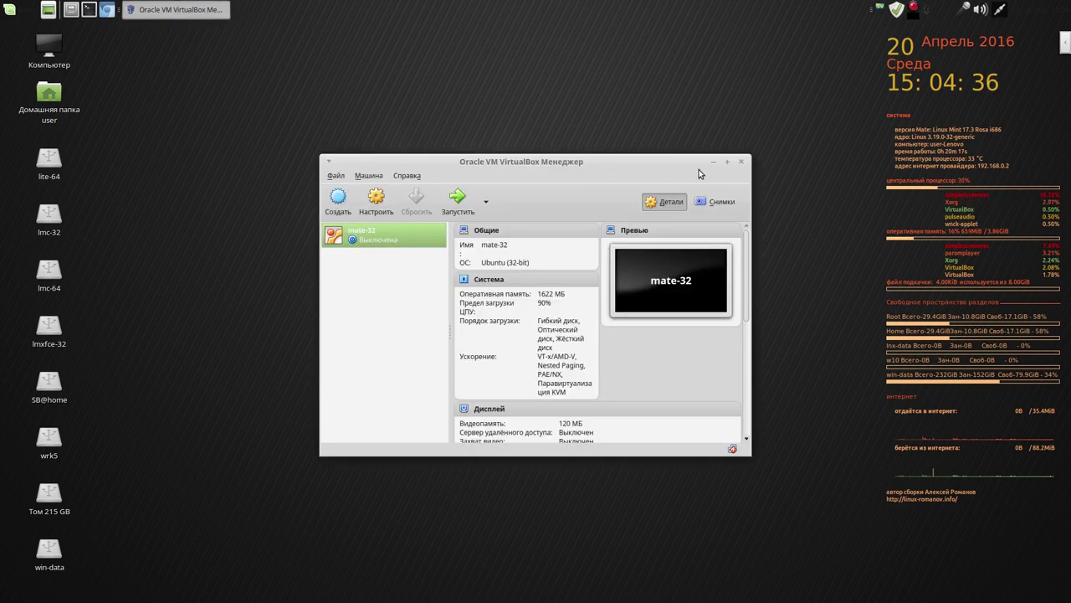
click(742, 164)
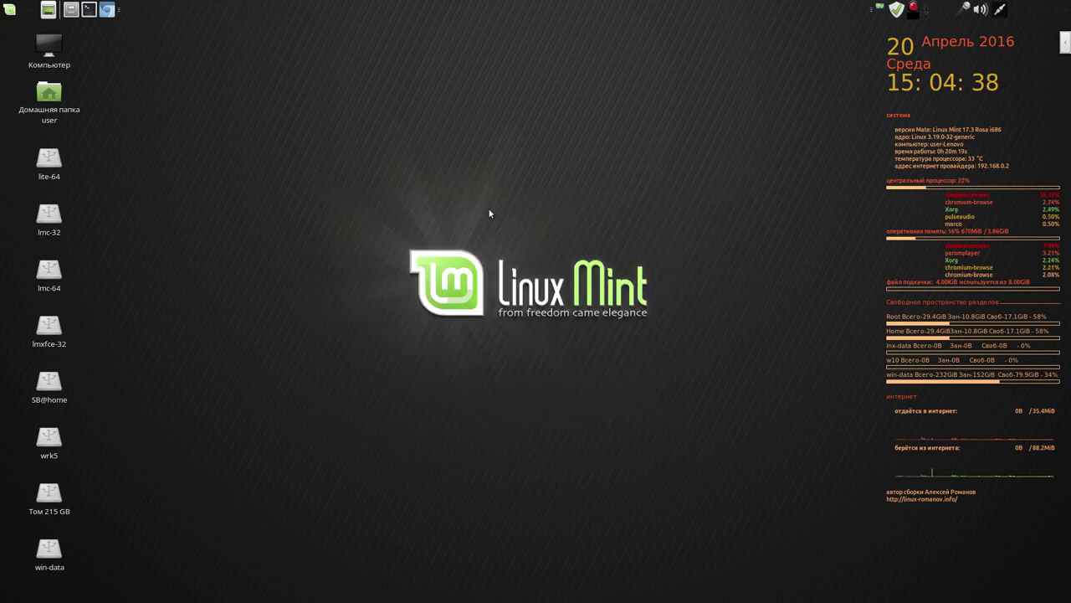
Step: Make the main panel's solid colour background fully opaque in its properties and close the dialog
right_click(453, 4)
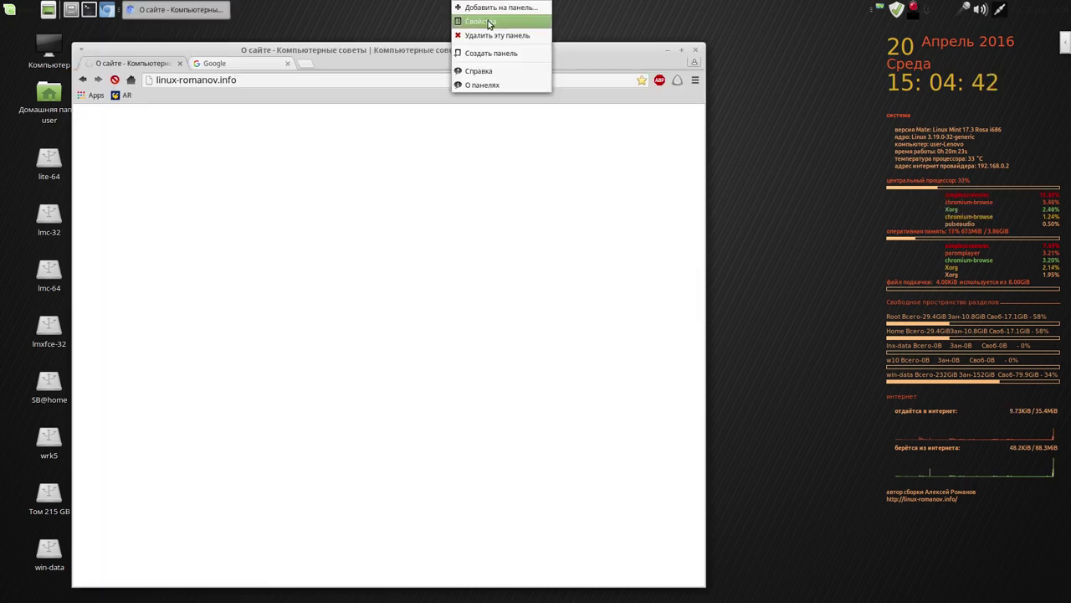
click(489, 22)
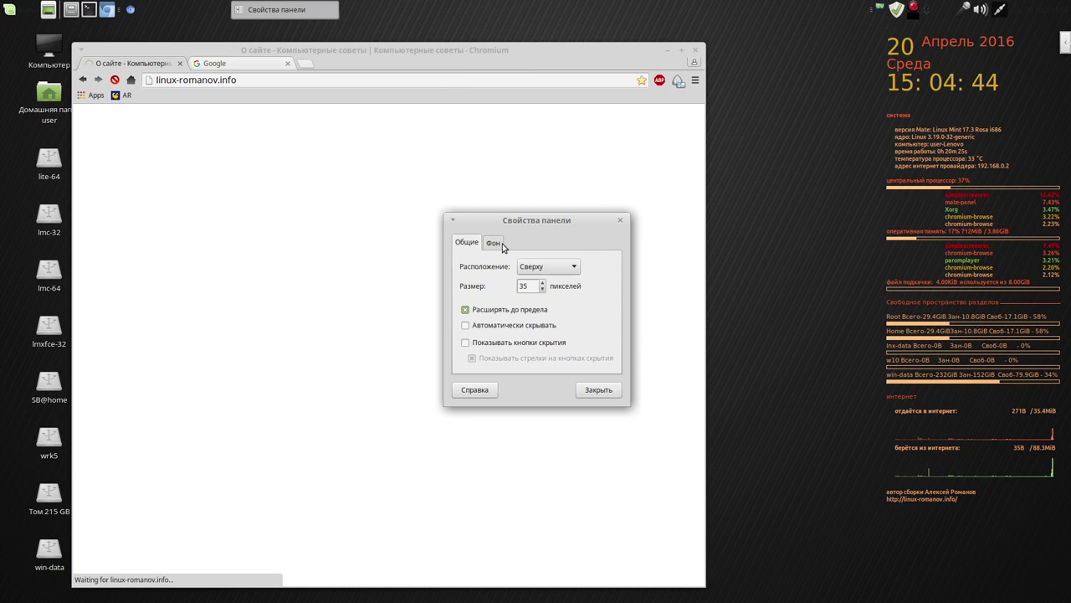
click(501, 242)
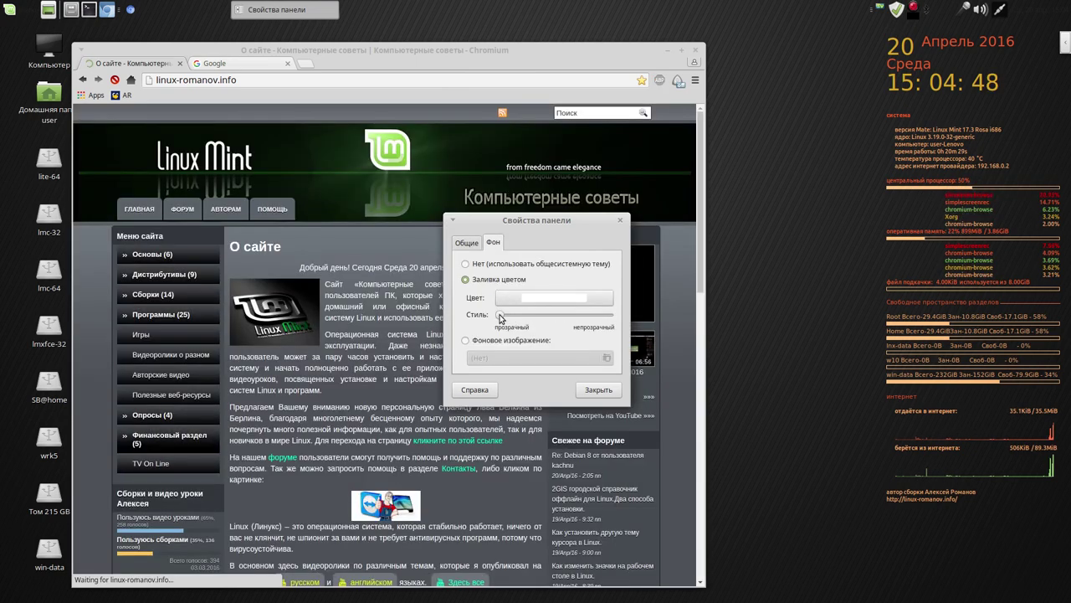
click(516, 316)
drag(516, 316, 622, 320)
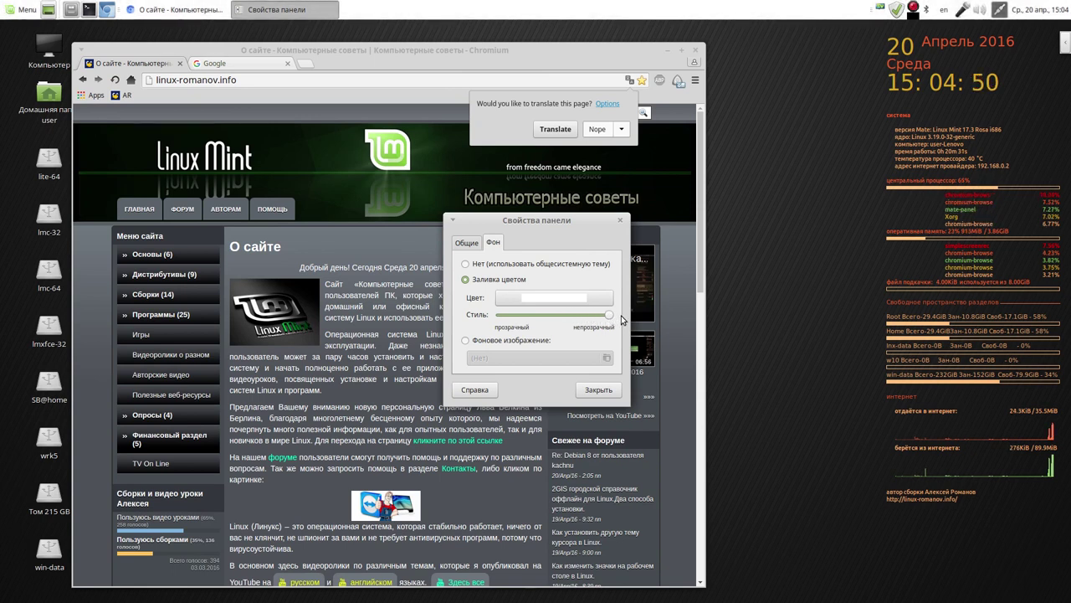
click(608, 392)
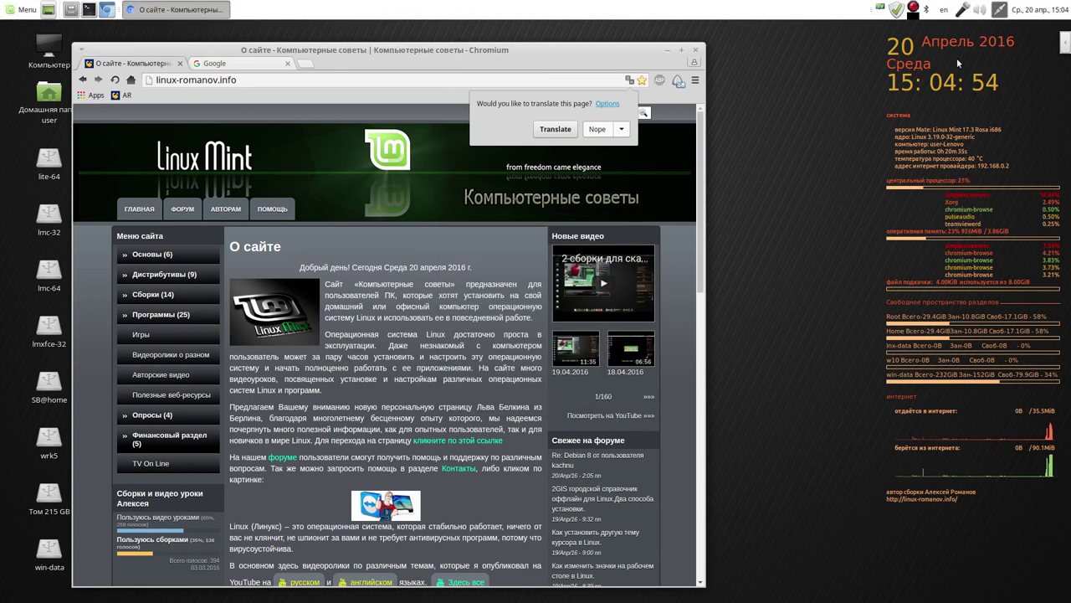
Step: Expand the launcher panel and make its solid colour background fully opaque in its properties
click(1066, 43)
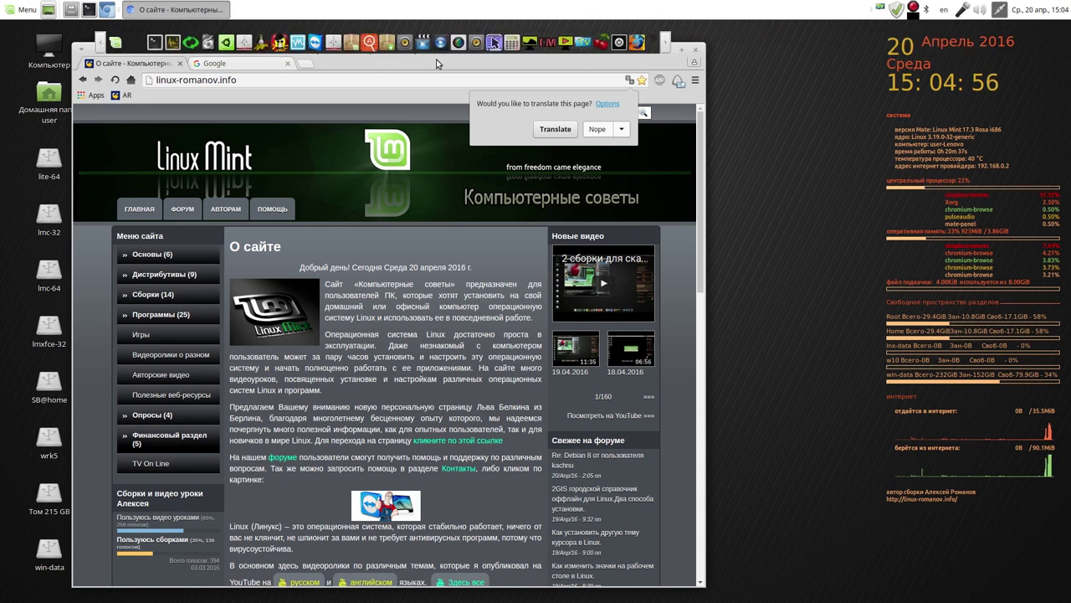
right_click(669, 45)
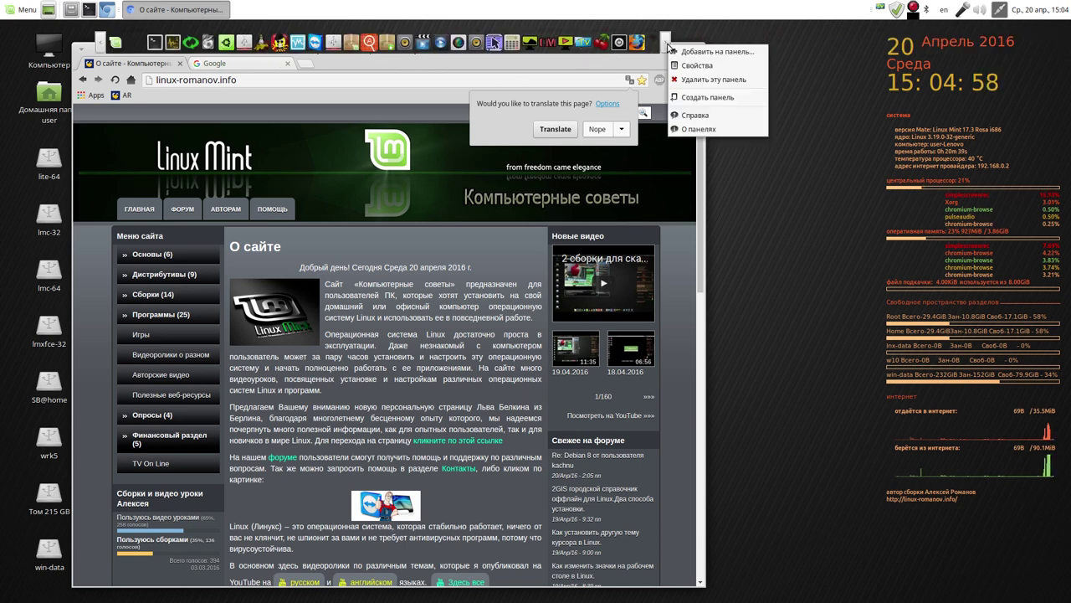
click(680, 66)
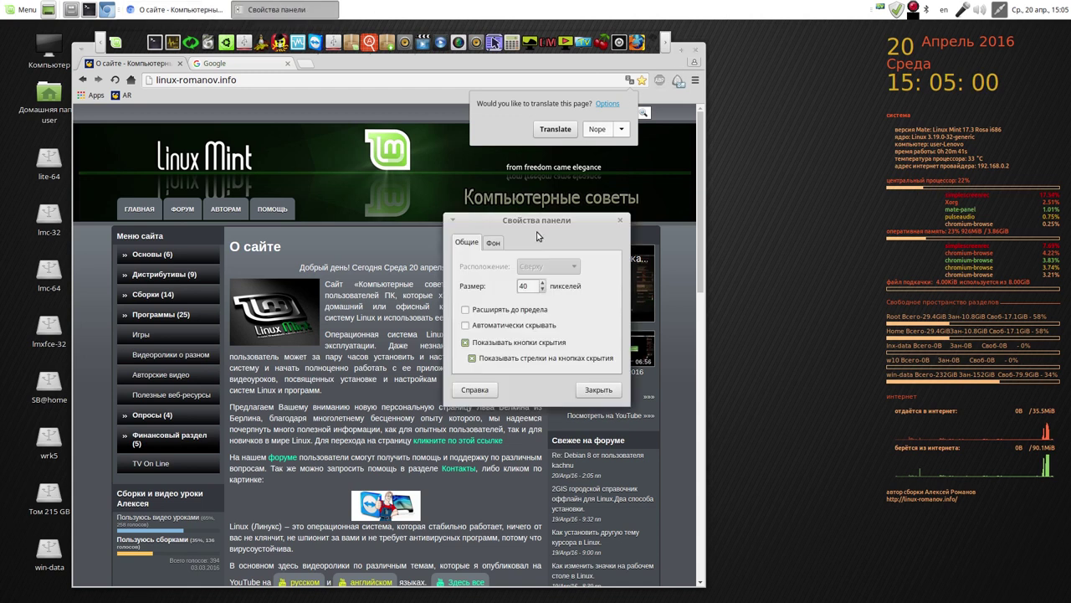
click(494, 242)
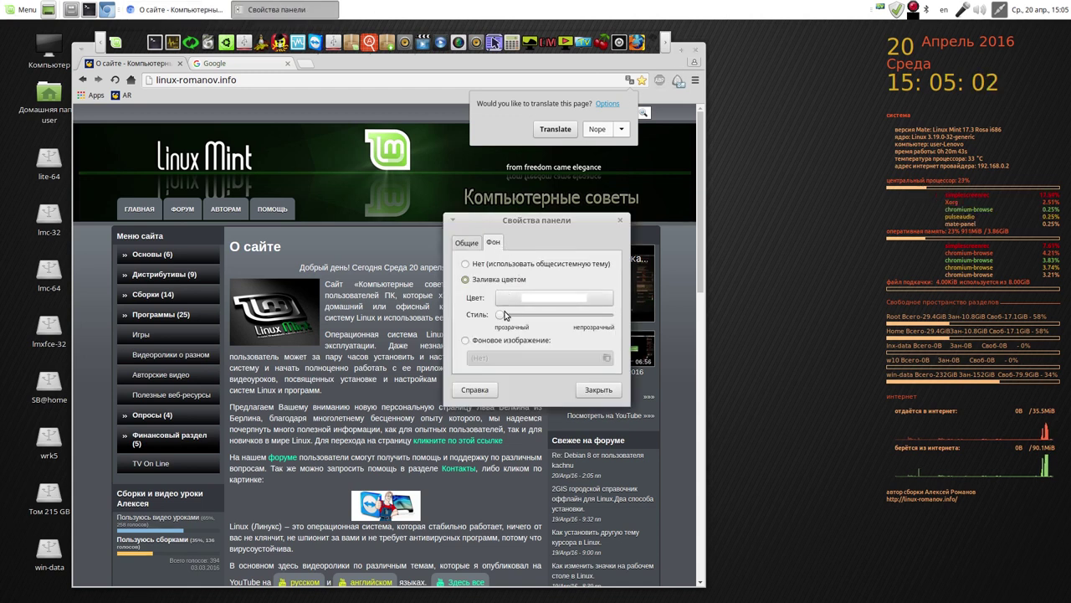
drag(504, 315, 610, 315)
click(598, 390)
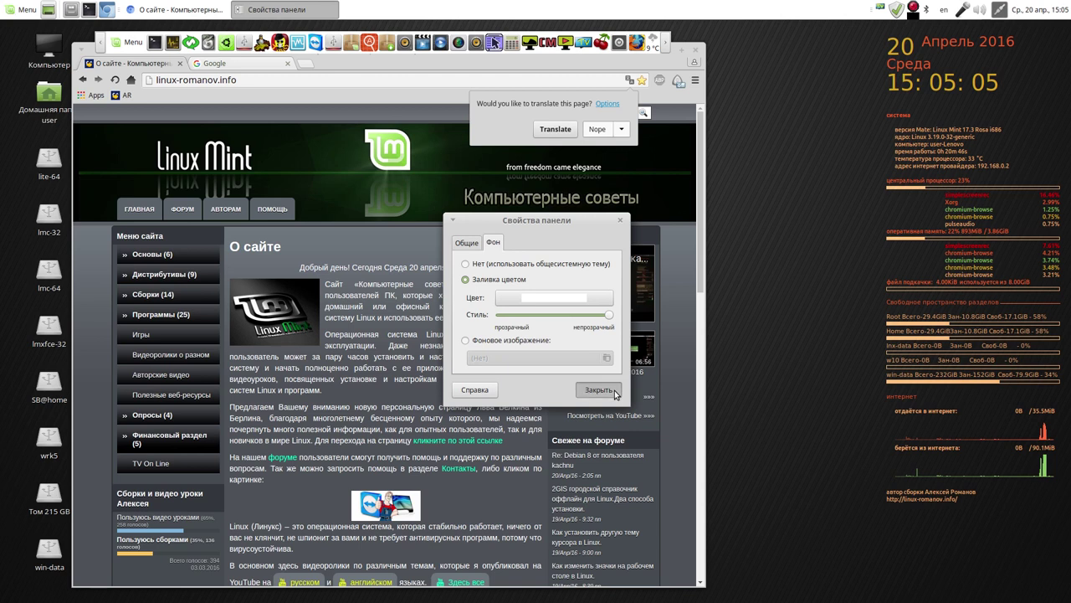
Step: Set Chromium to never translate Russian pages from the translation offer
click(620, 130)
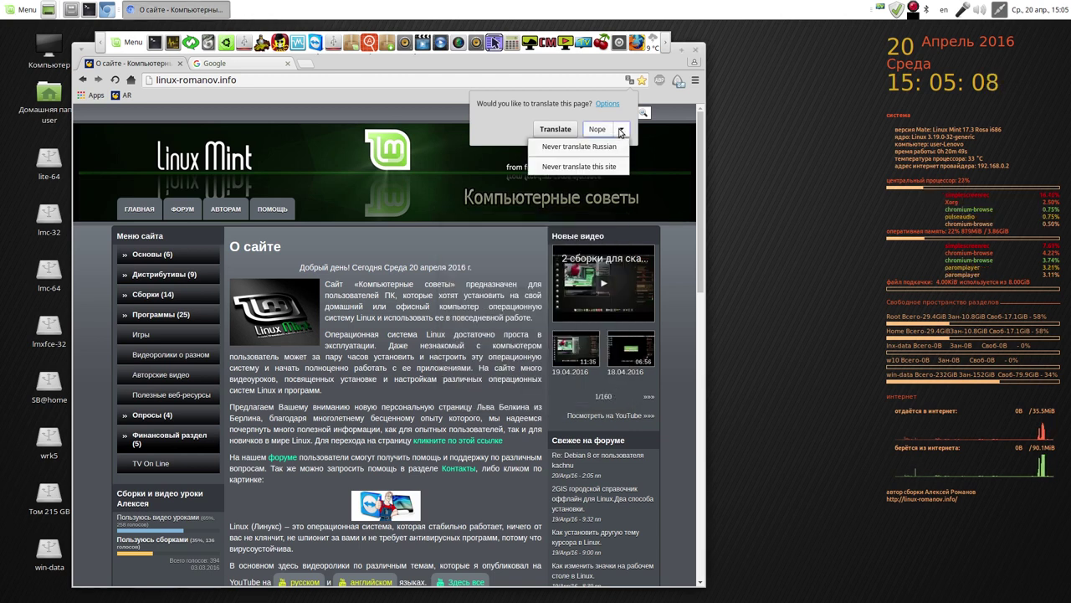
click(596, 148)
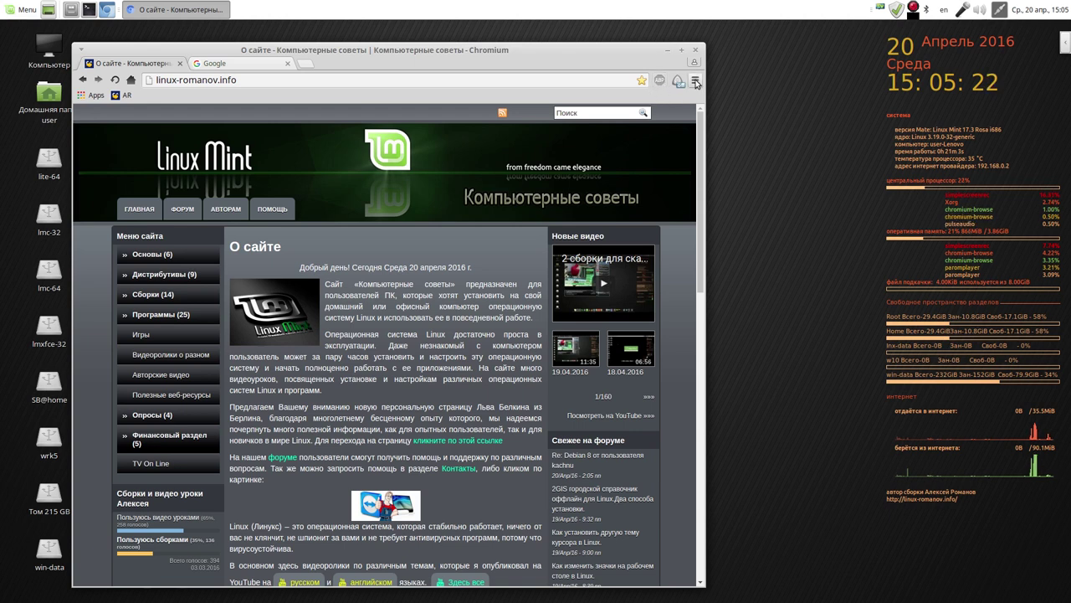
Step: Open Chromium's advanced language and input settings and move Russian to first place in the language order
click(696, 82)
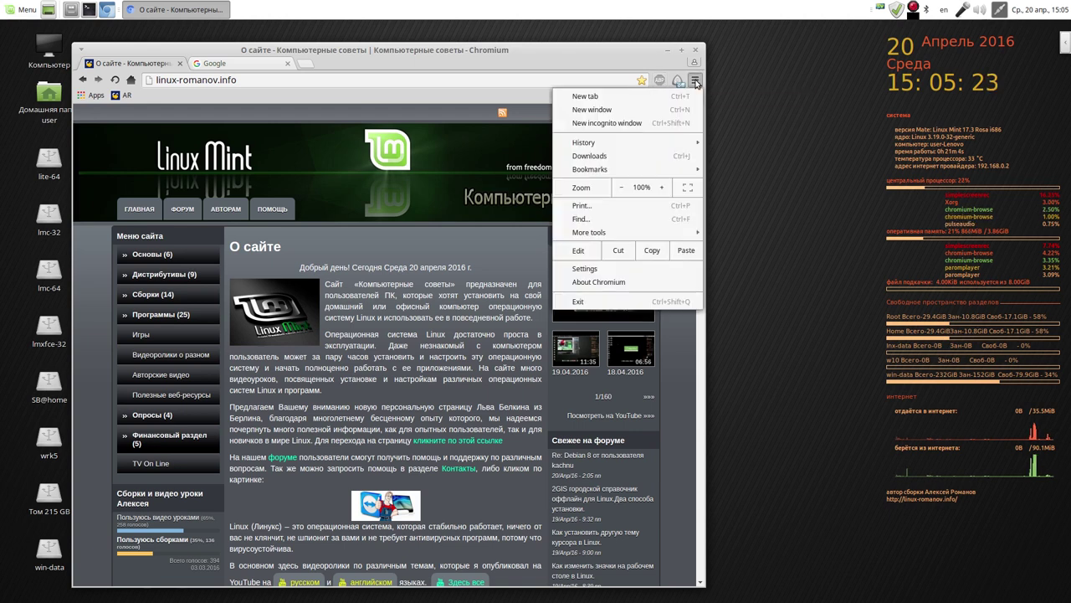
click(610, 269)
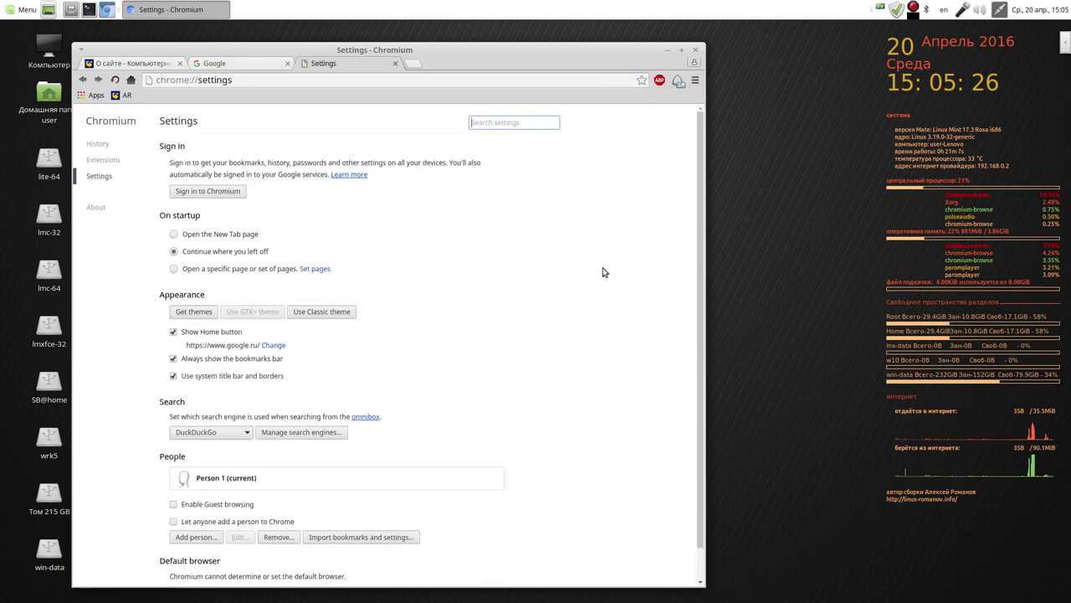
scroll(544, 376, down, 1)
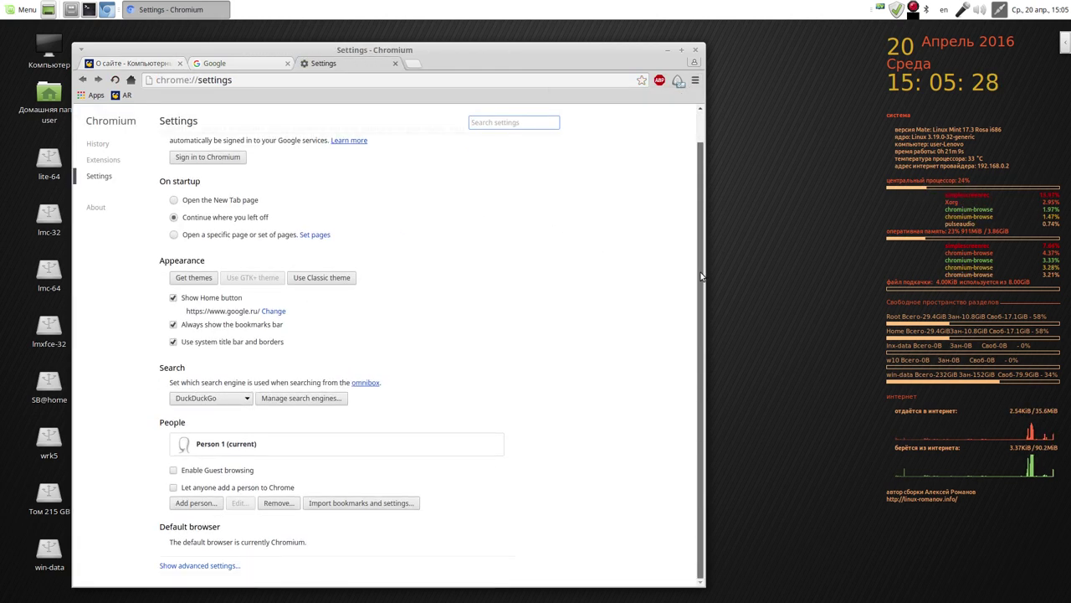
click(211, 567)
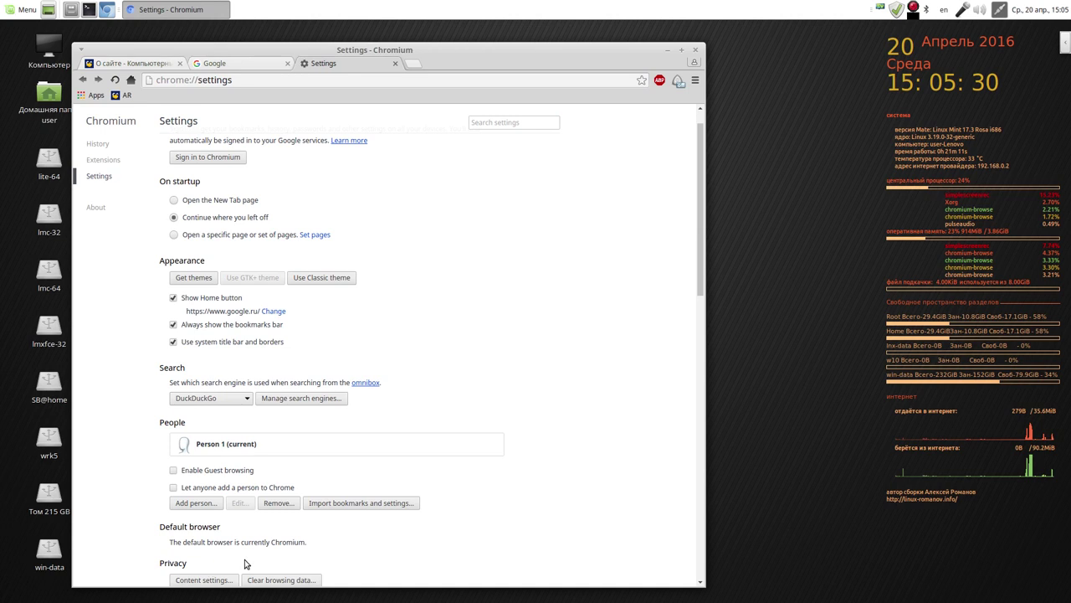
drag(704, 251, 670, 500)
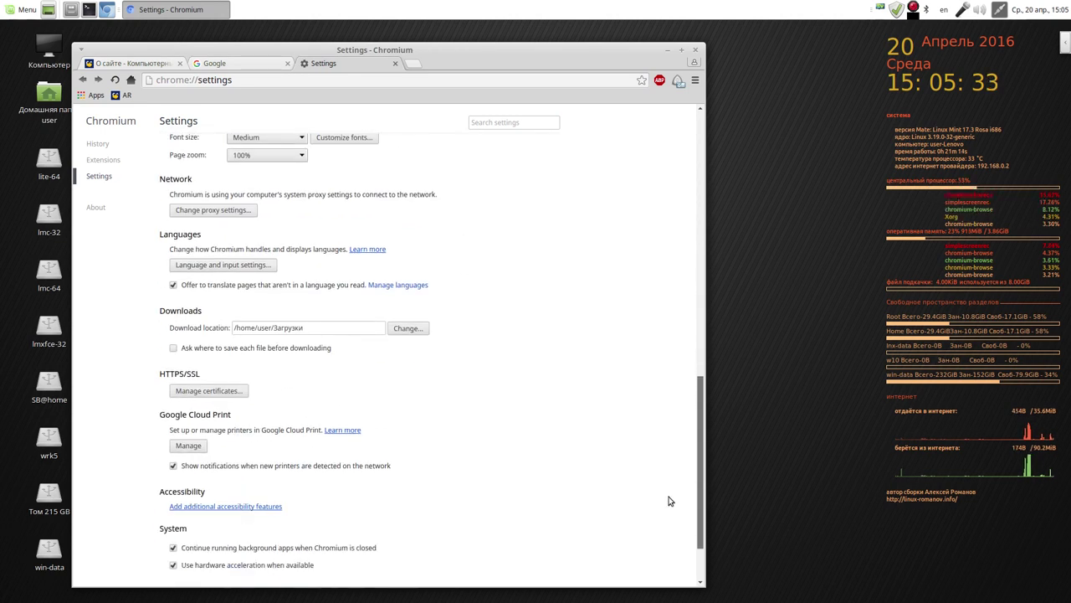
click(241, 265)
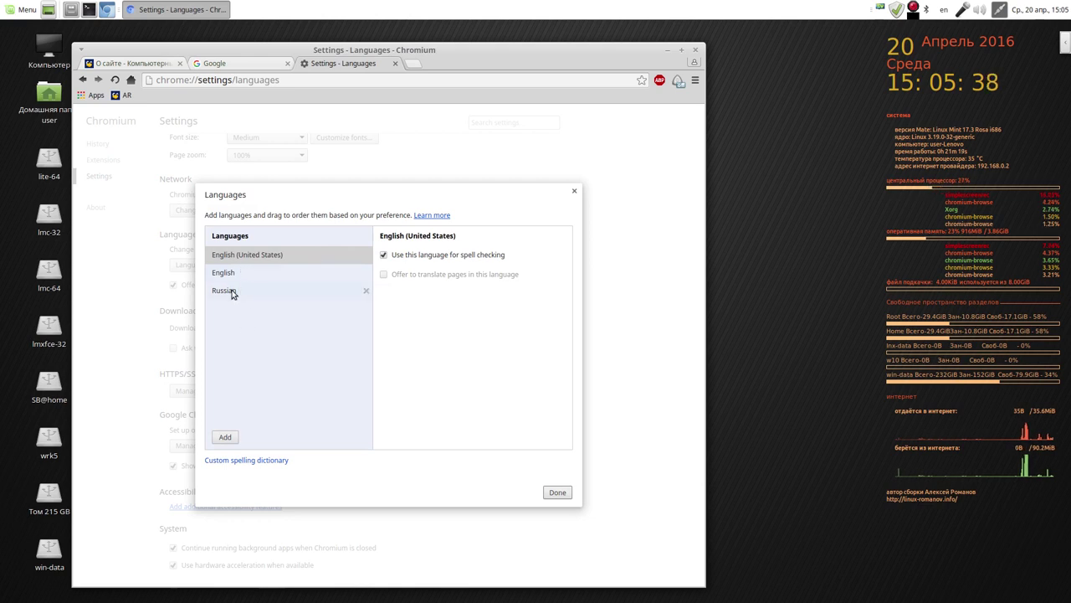
click(228, 291)
drag(227, 290, 236, 254)
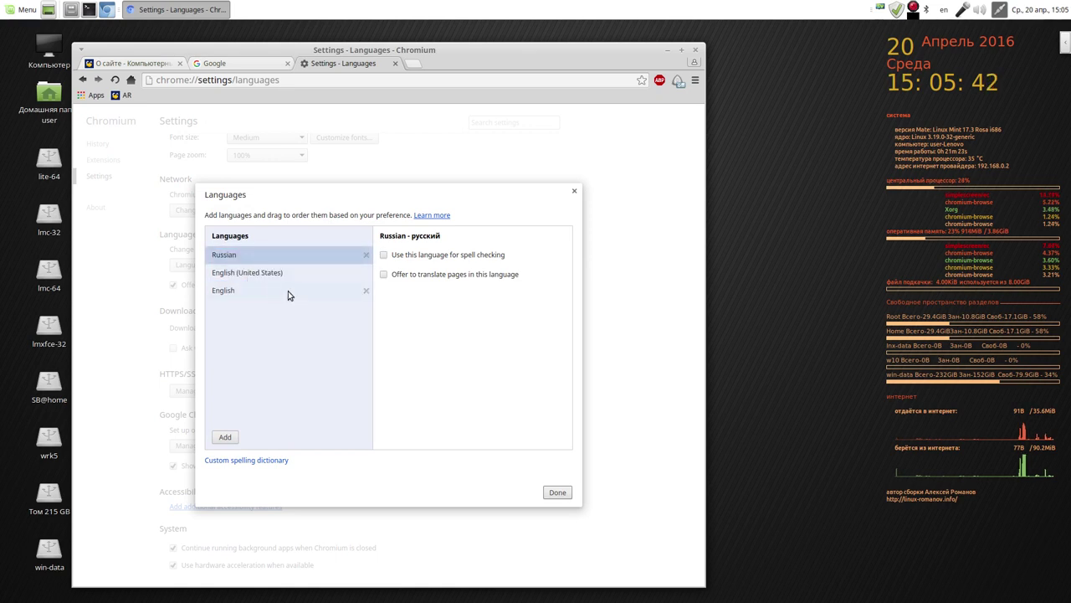
Step: Enable spell checking for Russian, accept the language settings and close Chromium
click(385, 256)
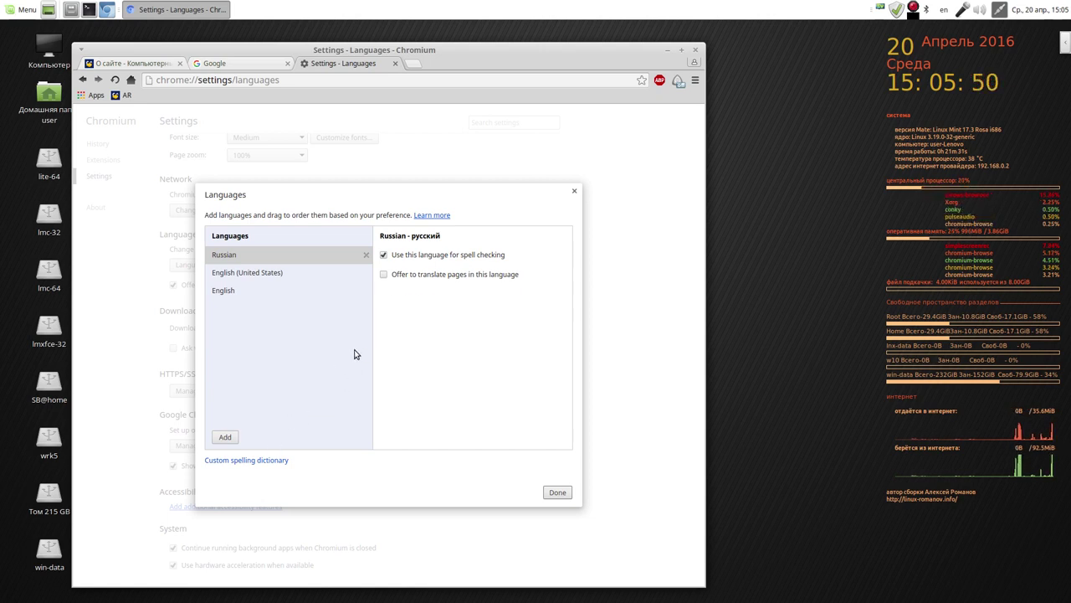
click(558, 491)
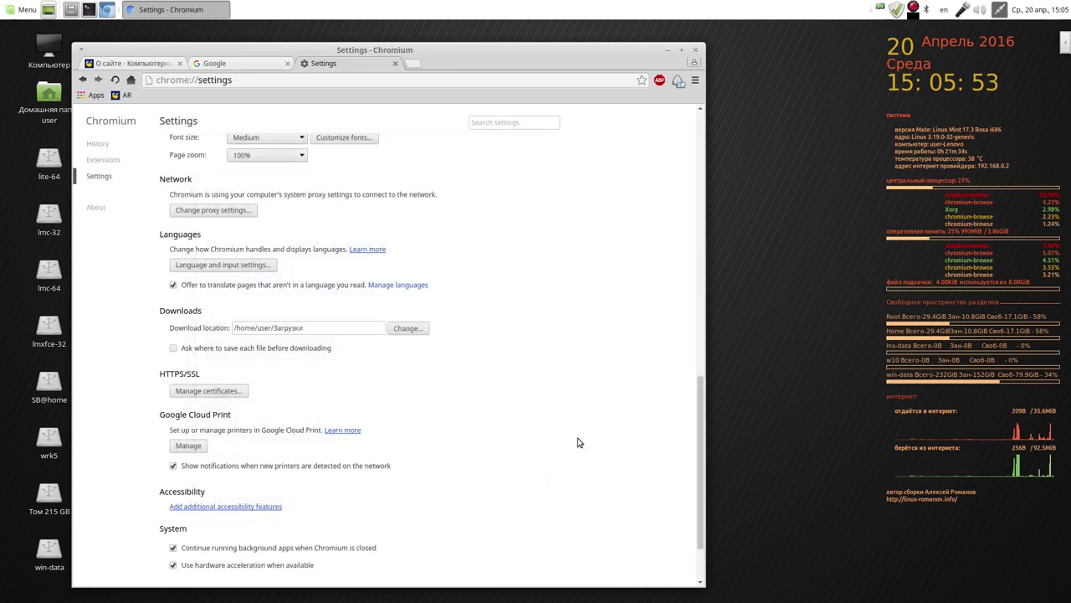
click(696, 52)
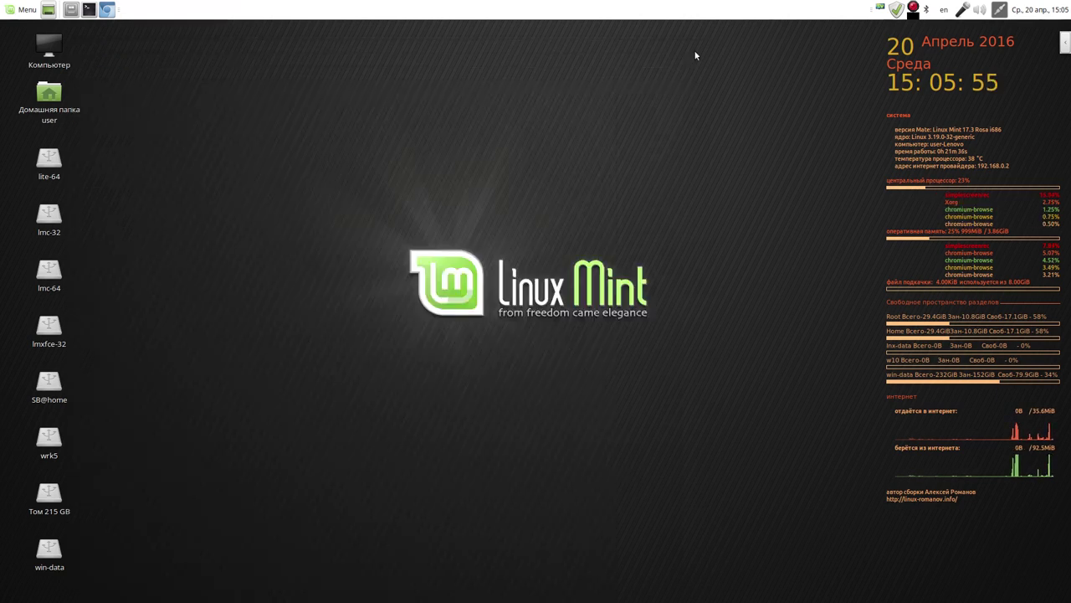
Step: Relaunch Chromium to review its installed extensions, closing the extensions tab and the browser when done
click(107, 9)
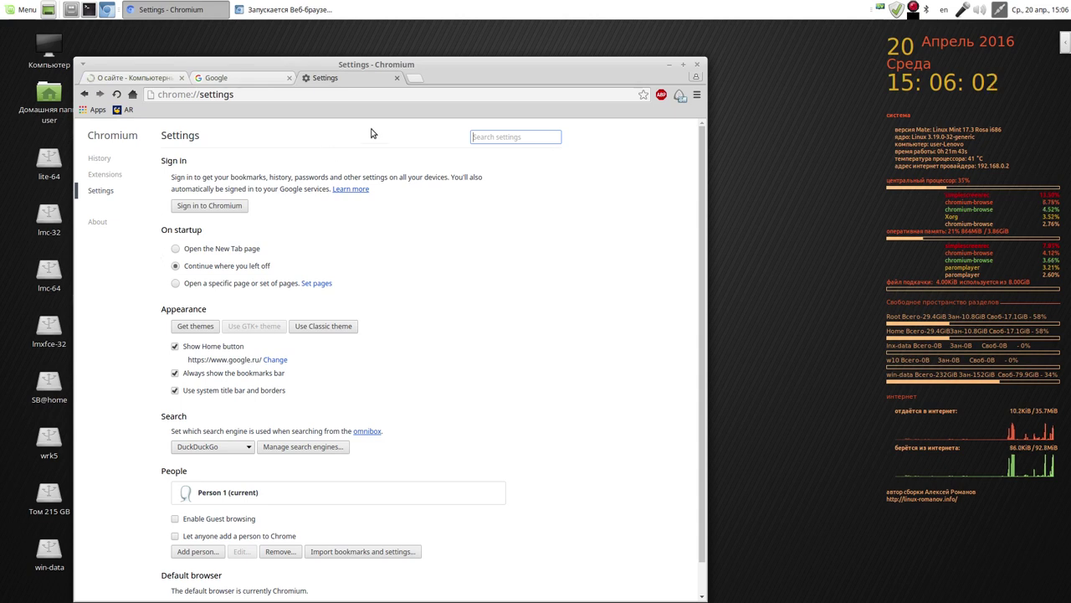
click(112, 177)
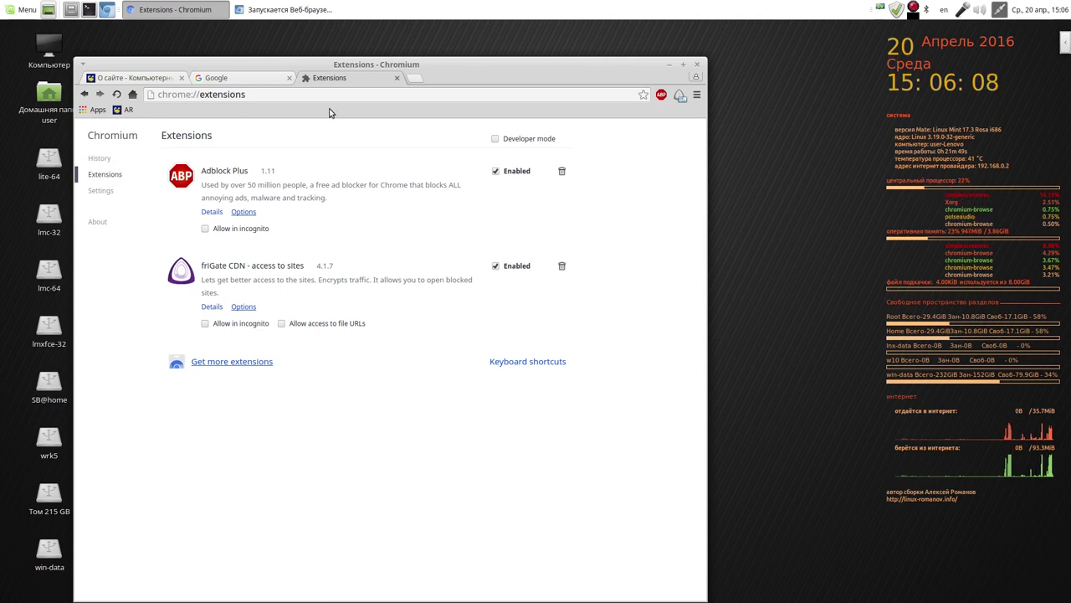
click(398, 78)
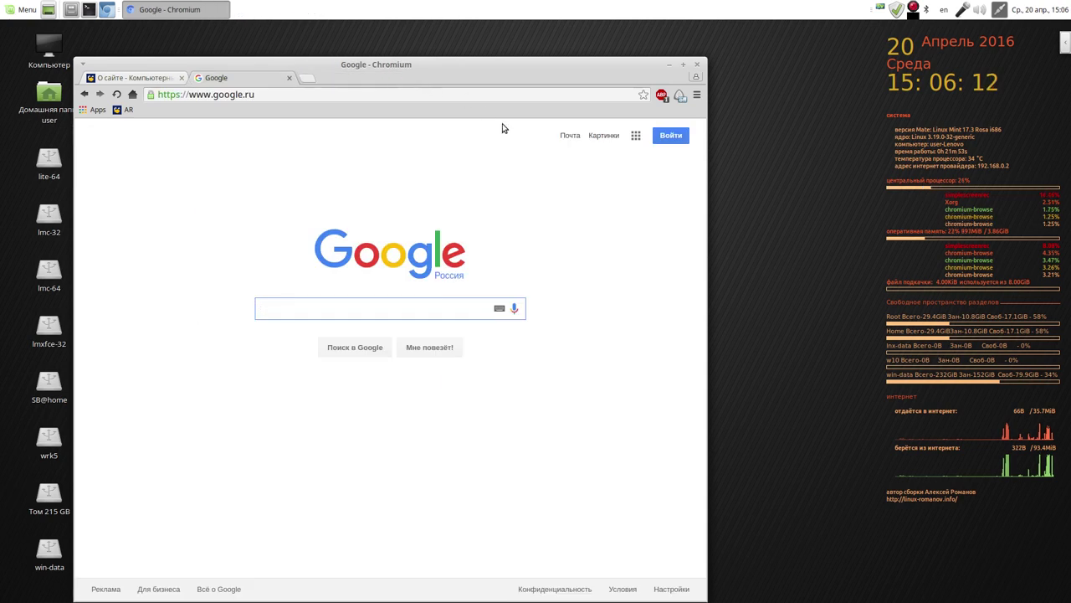
click(697, 94)
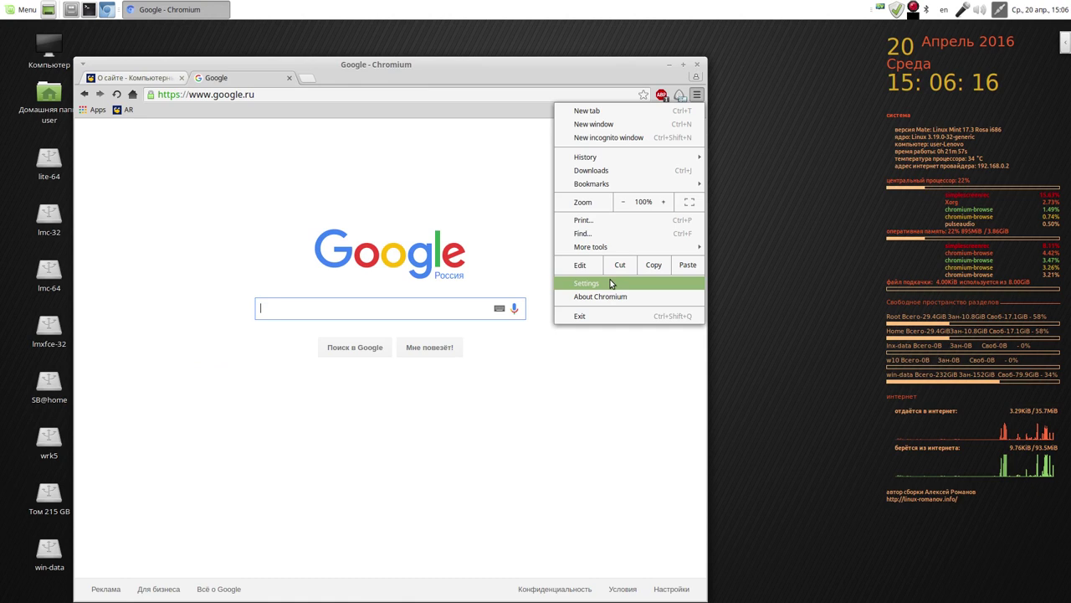
click(643, 74)
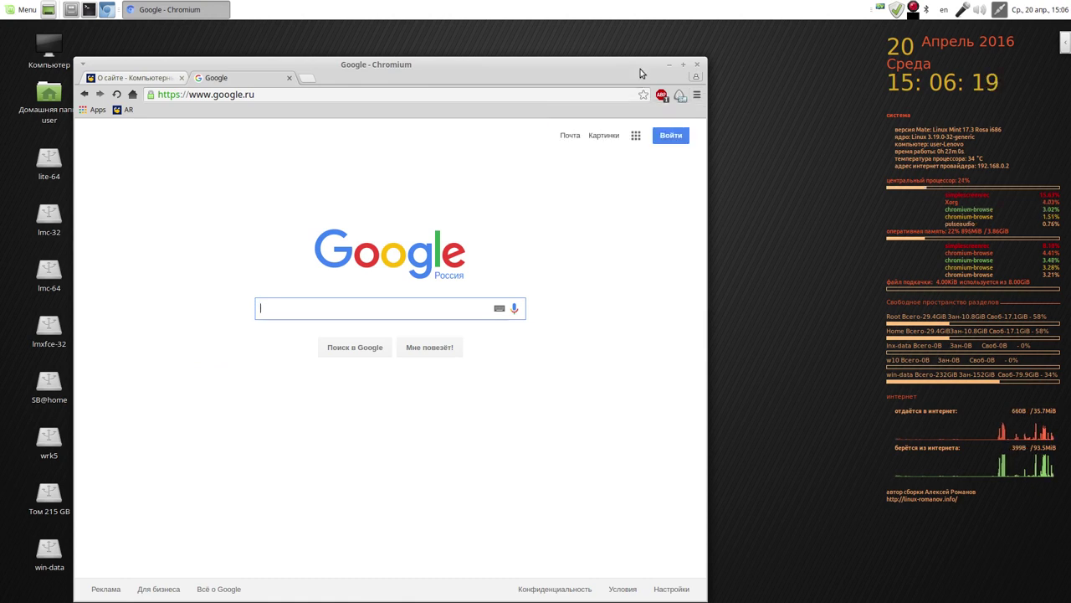
click(699, 66)
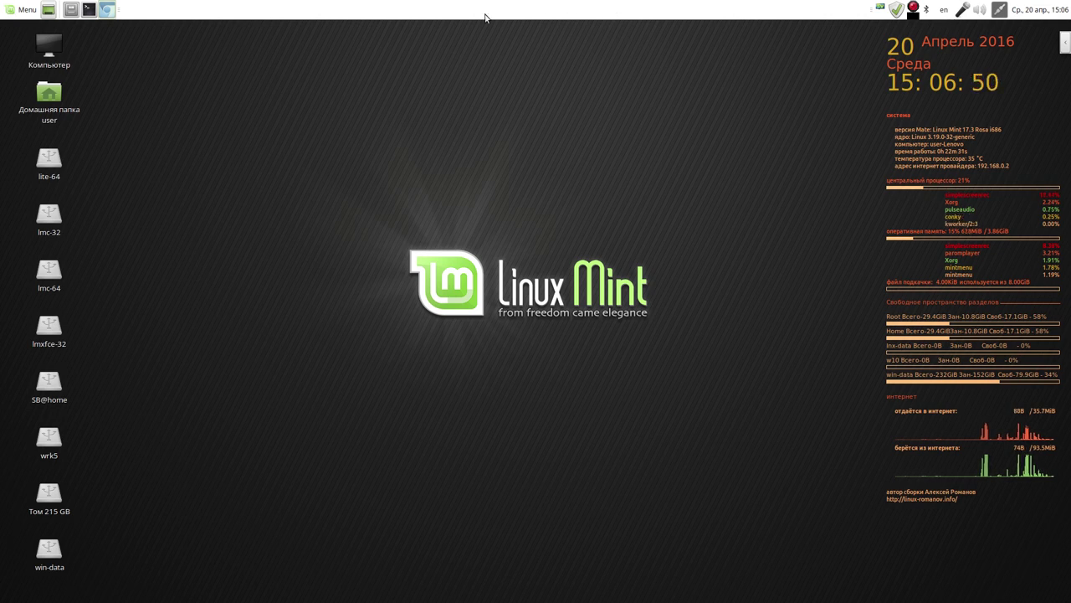
Step: Expand the launcher panel and look up GParted in the application menu with "gp" and in the Software Manager
click(1066, 46)
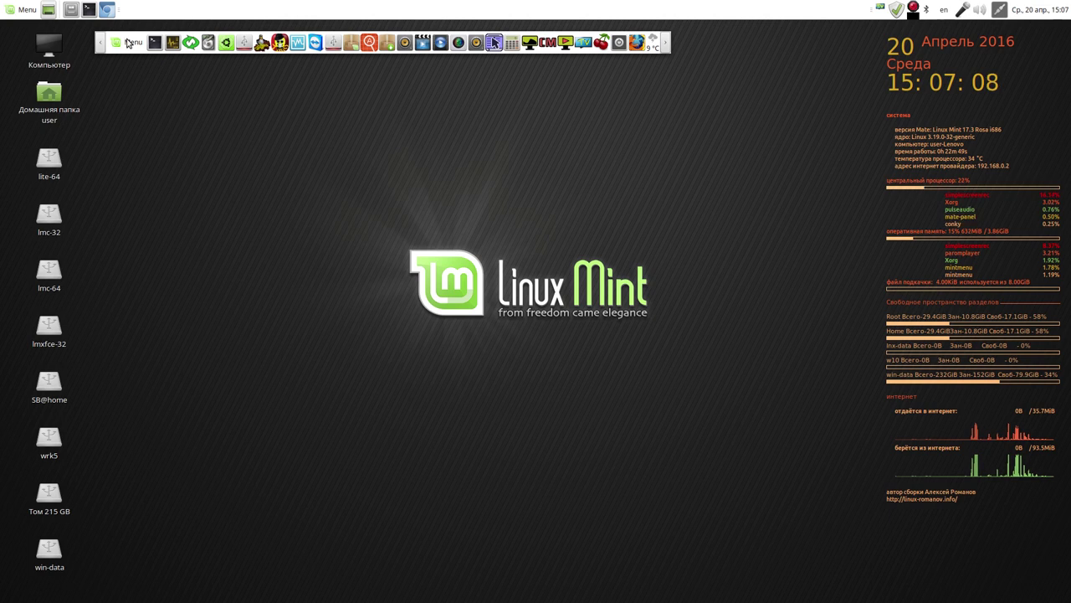
click(128, 44)
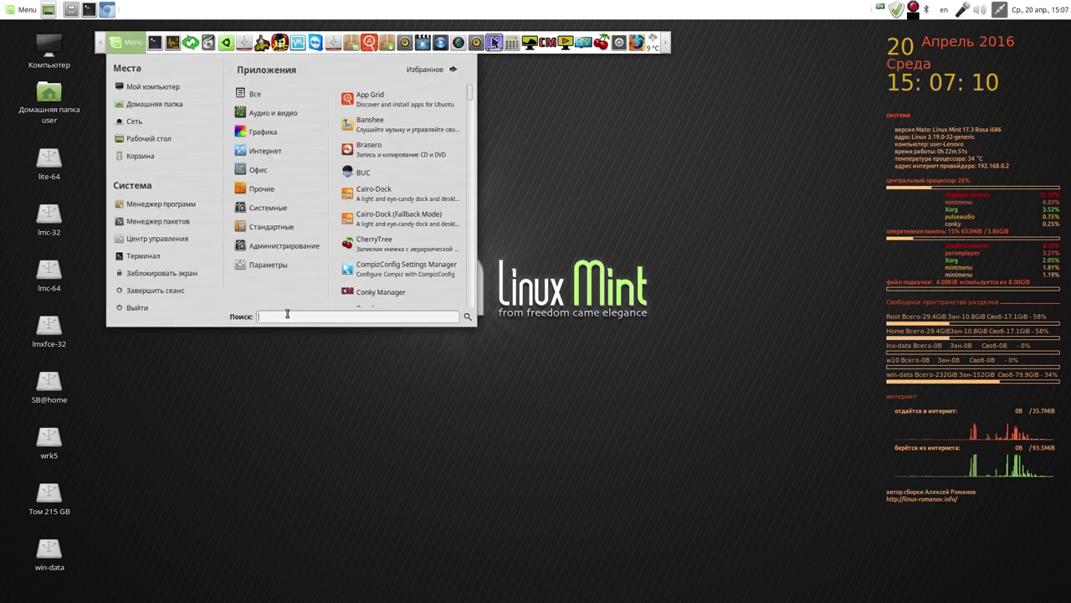
text(gp)
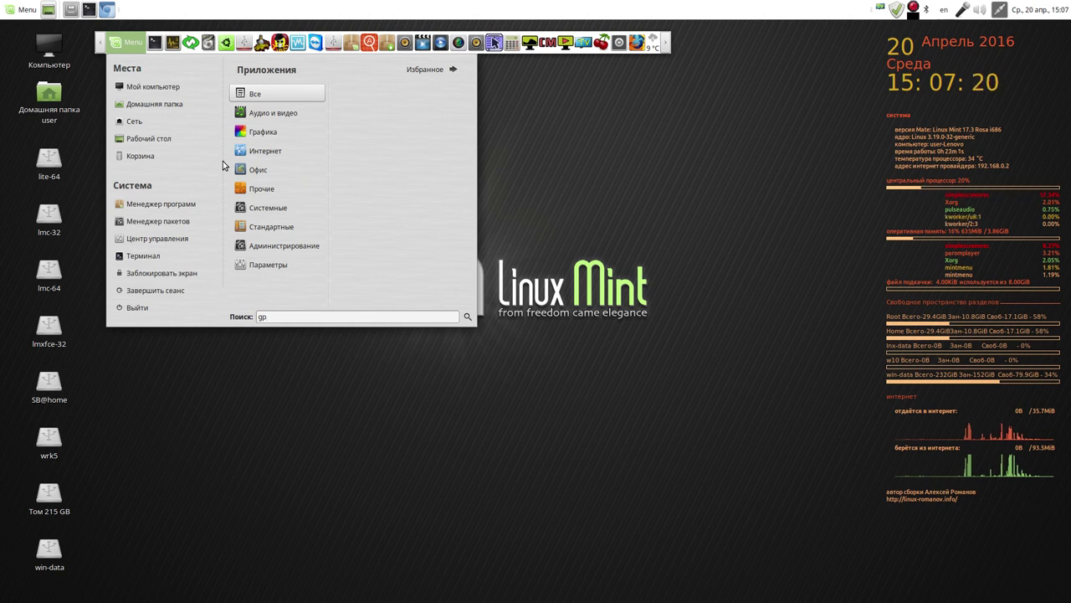
click(550, 201)
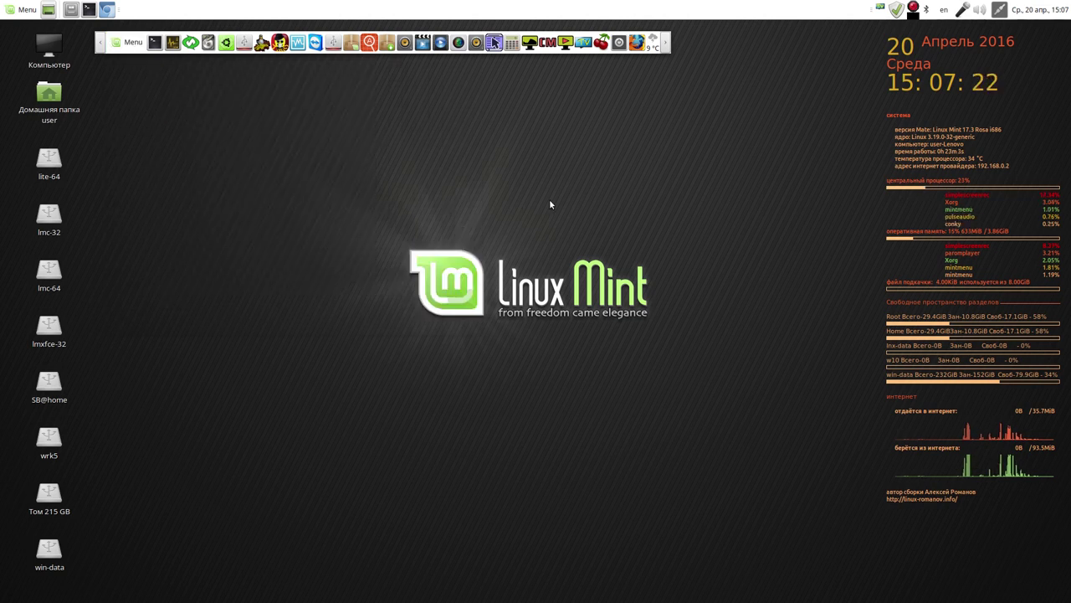
click(918, 9)
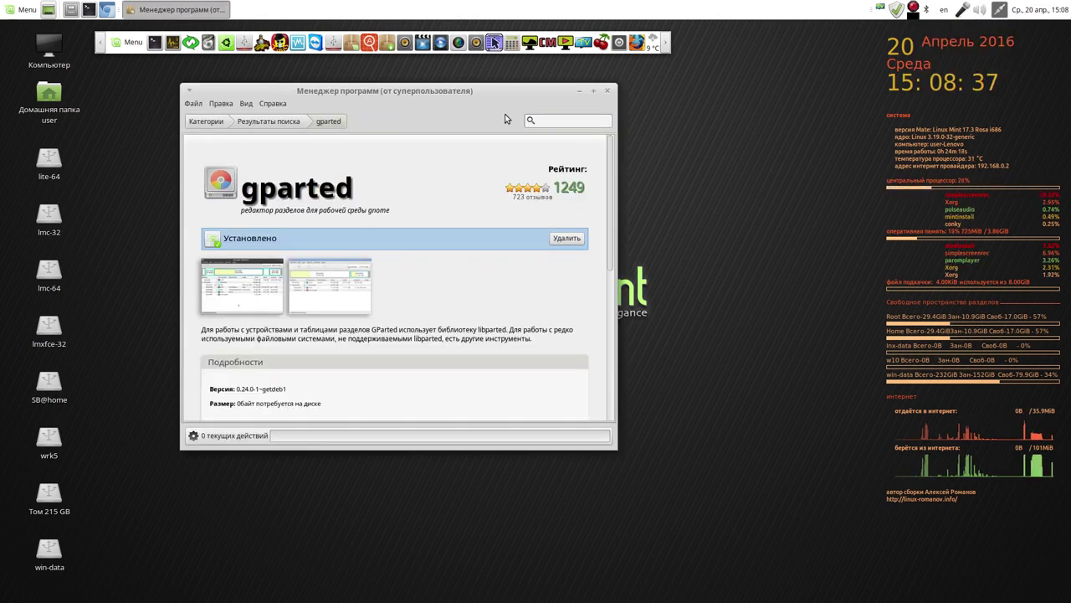
click(607, 92)
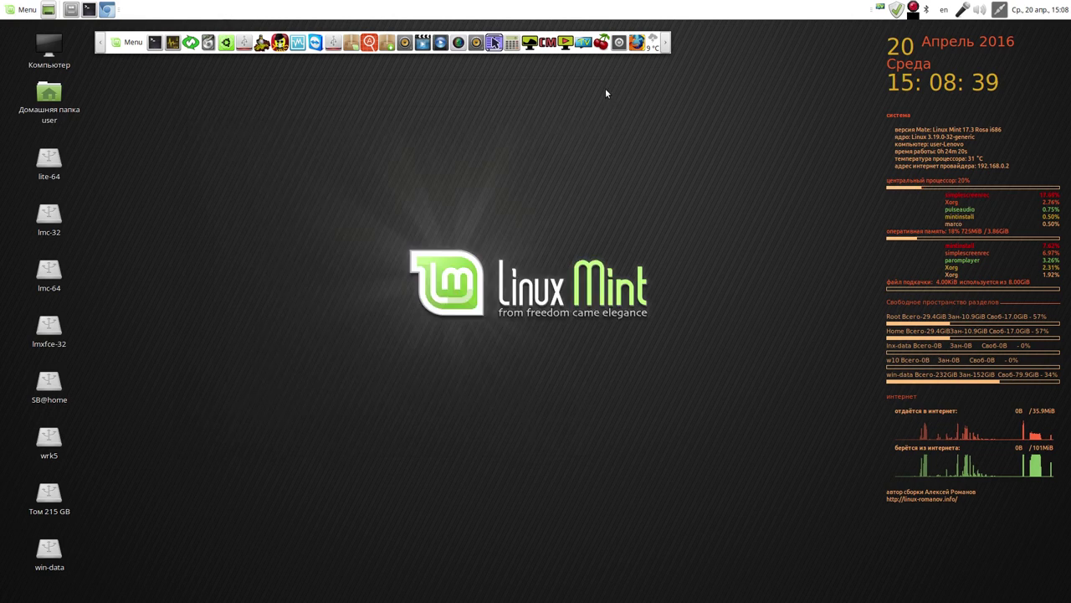
Step: Find GParted in the application menu with "gp", add it to the launcher panel and move it behind the fourth launcher icon
click(128, 45)
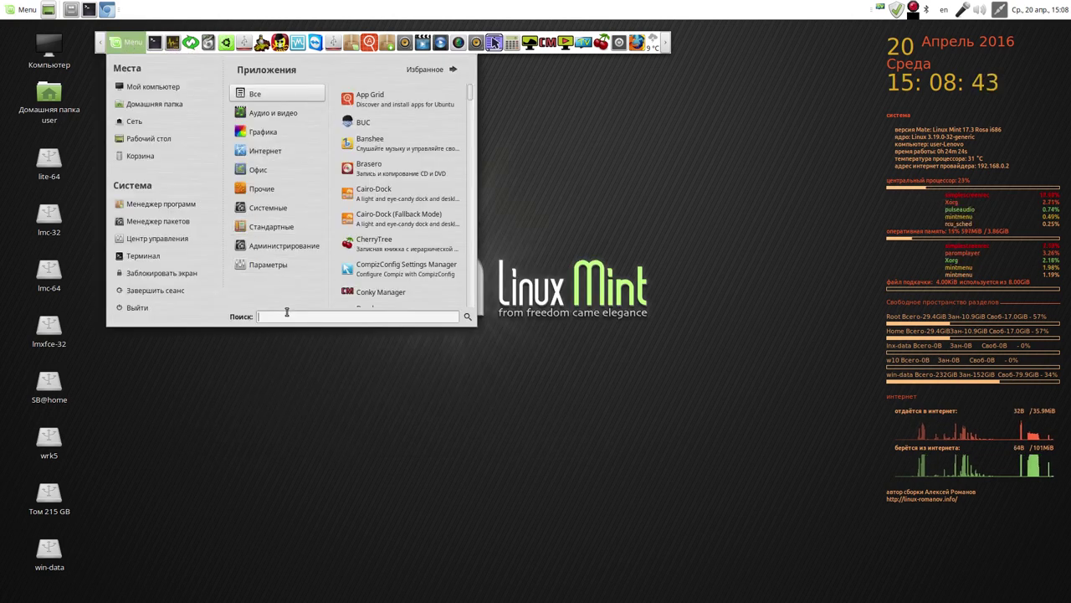
text(gp)
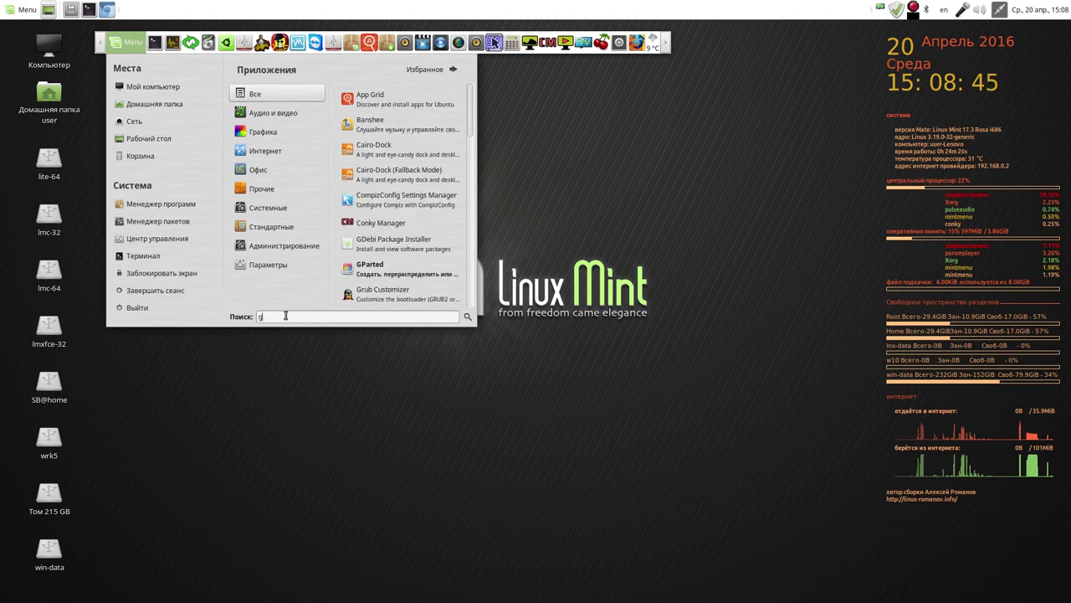
right_click(373, 100)
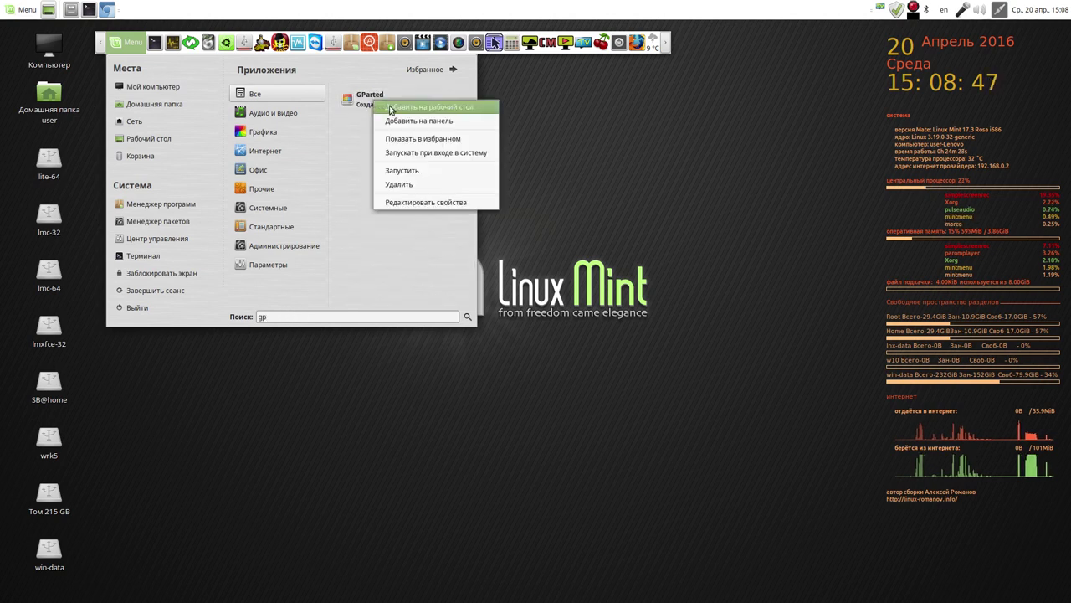
click(412, 120)
click(560, 146)
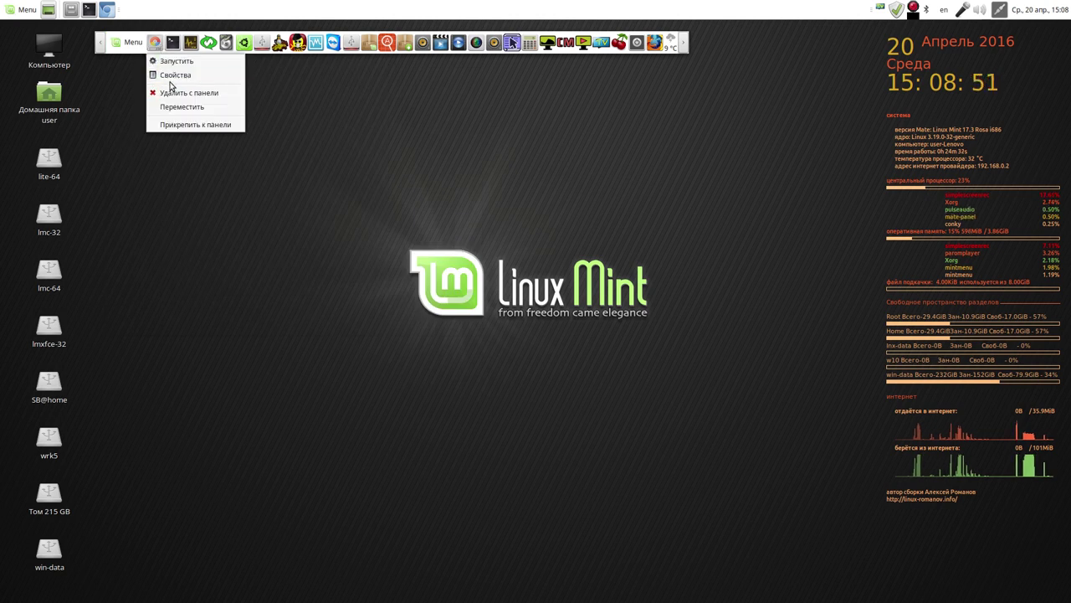
click(181, 107)
click(225, 52)
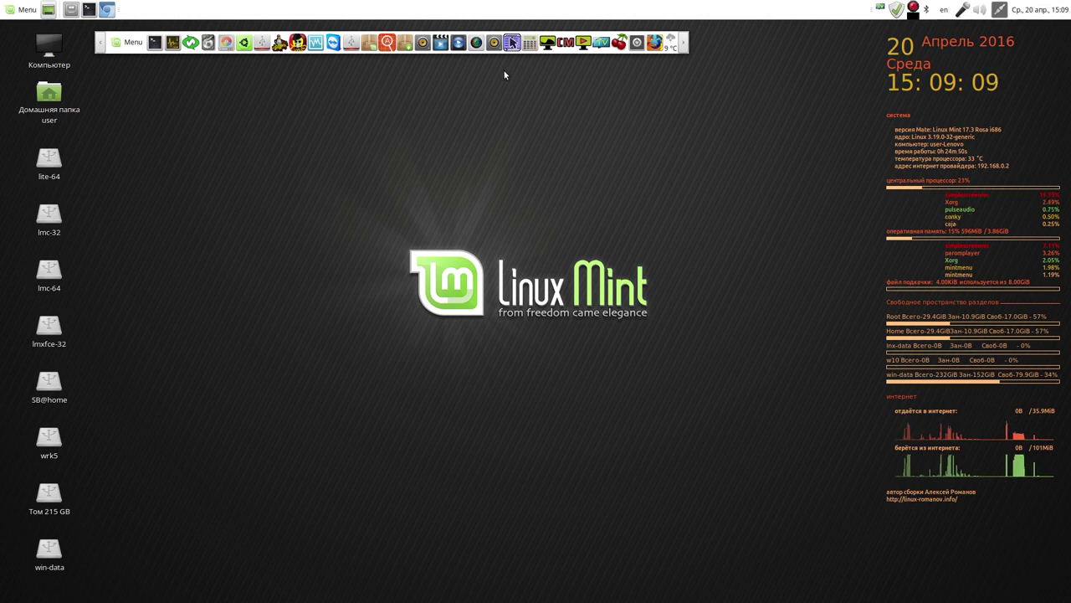
Step: Try collapsing the launcher panel towards each screen edge and view the keyboard layout indicator's options
click(98, 40)
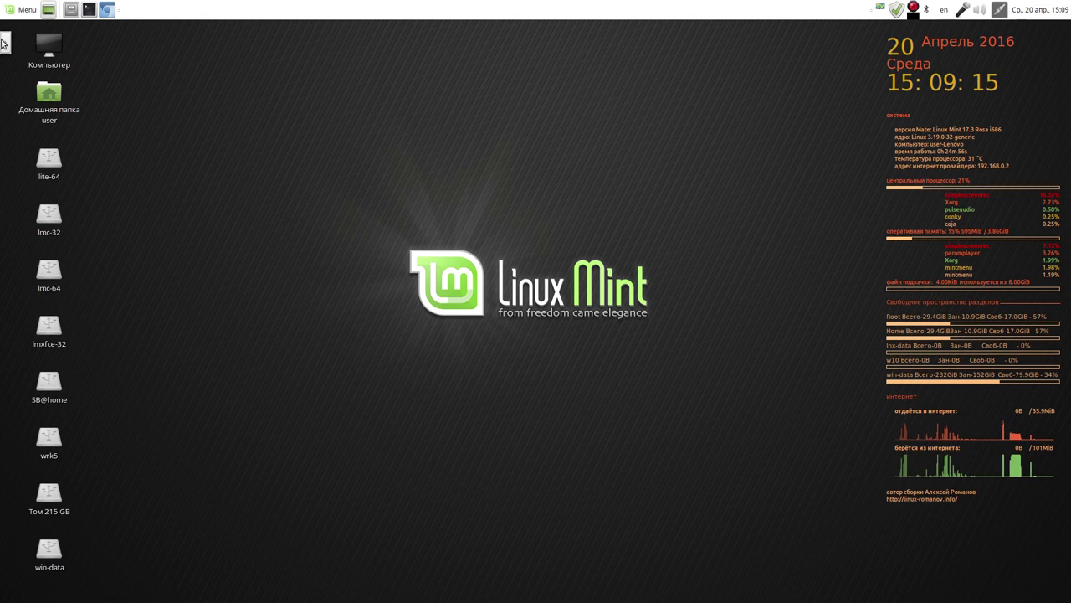
click(5, 43)
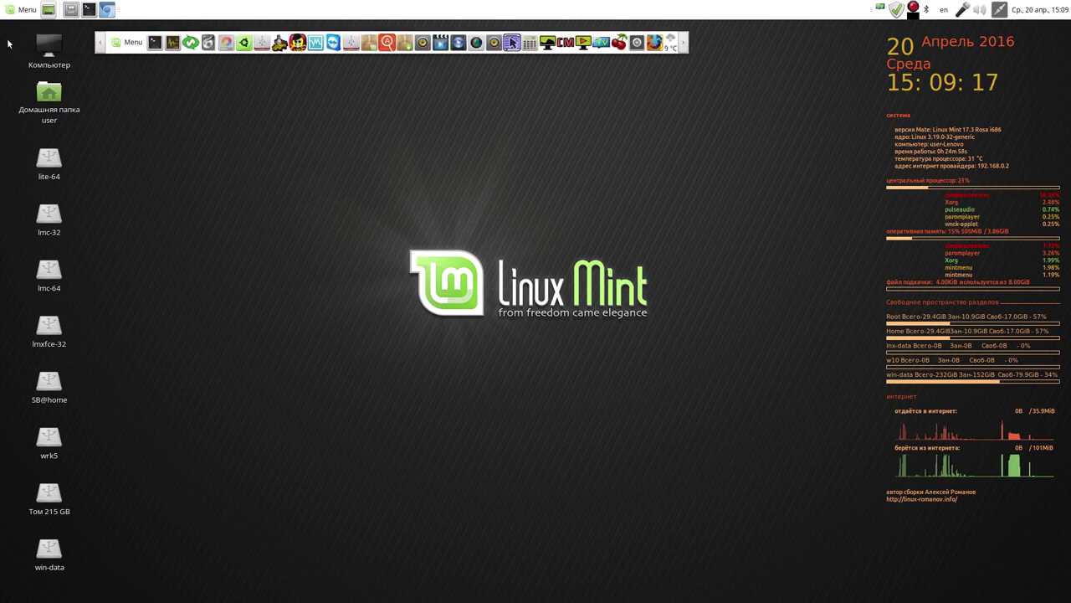
click(684, 42)
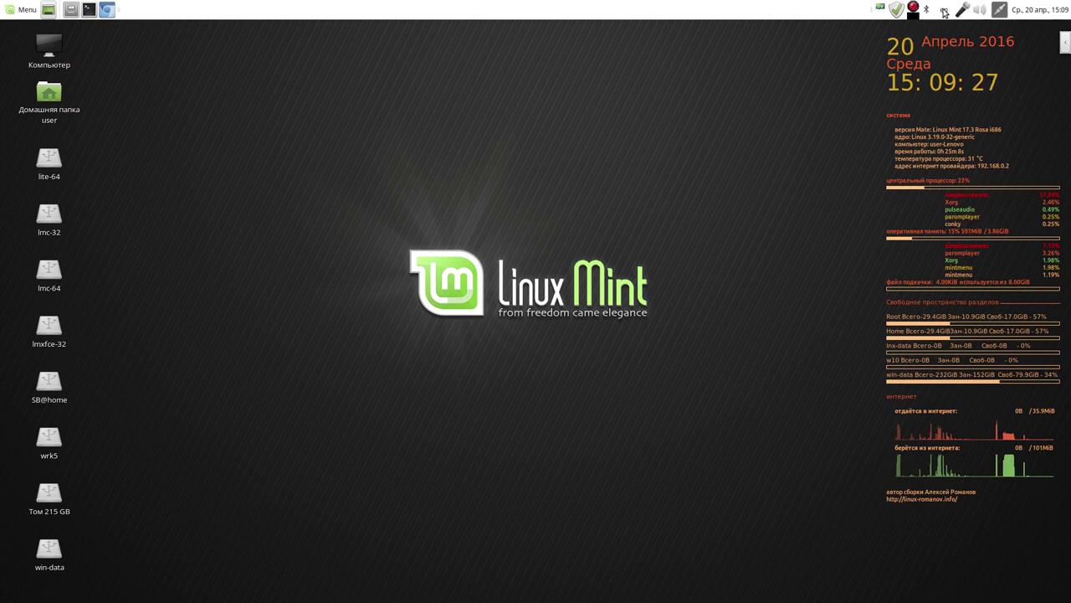
right_click(944, 11)
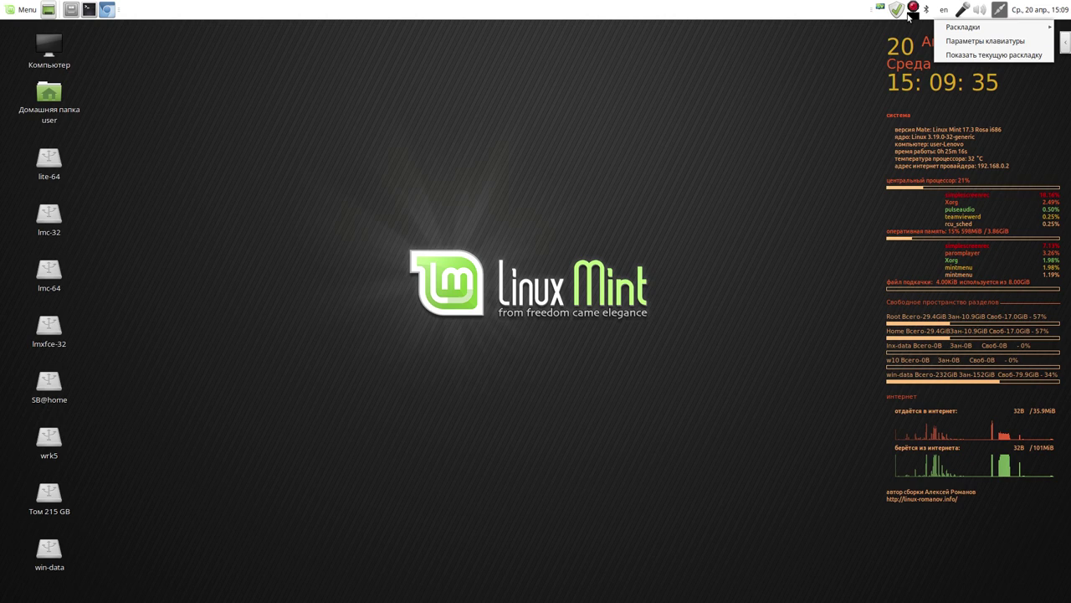
click(766, 16)
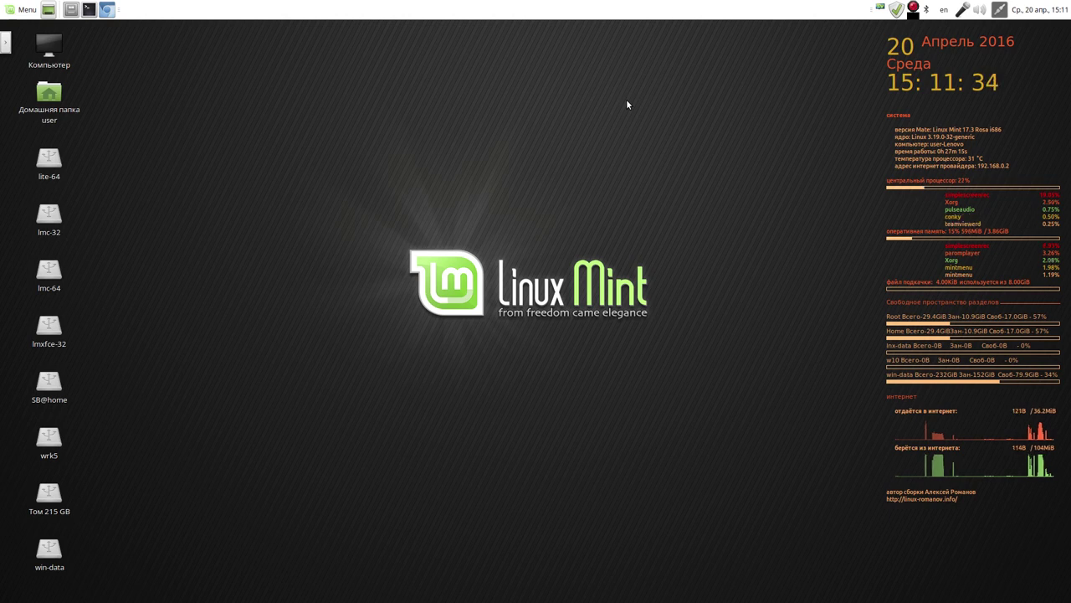
Step: Make the main panel's solid colour background fully transparent in its properties
right_click(498, 6)
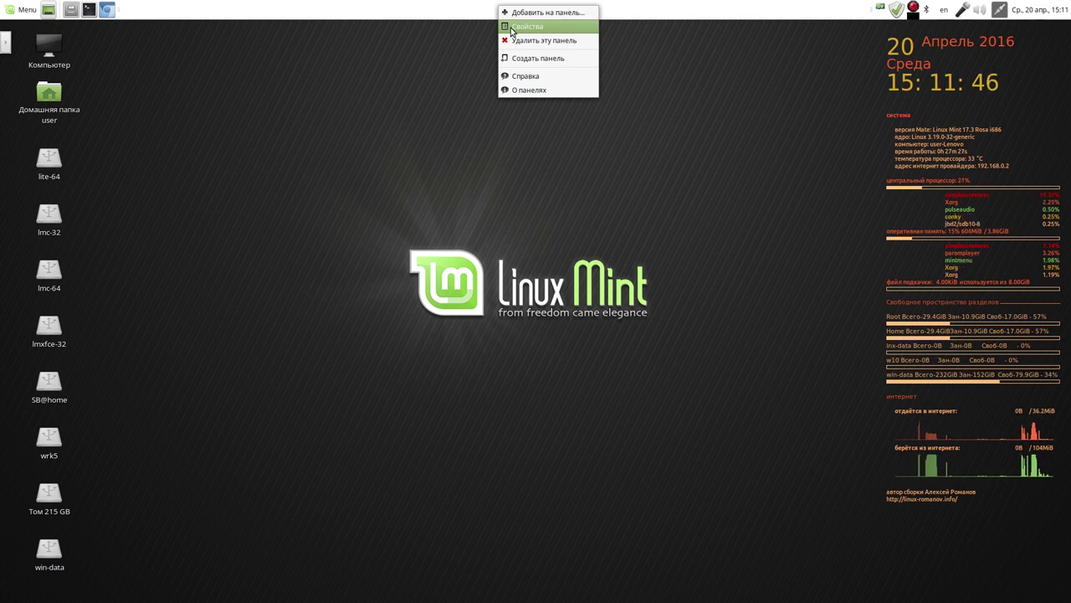
click(512, 31)
click(493, 245)
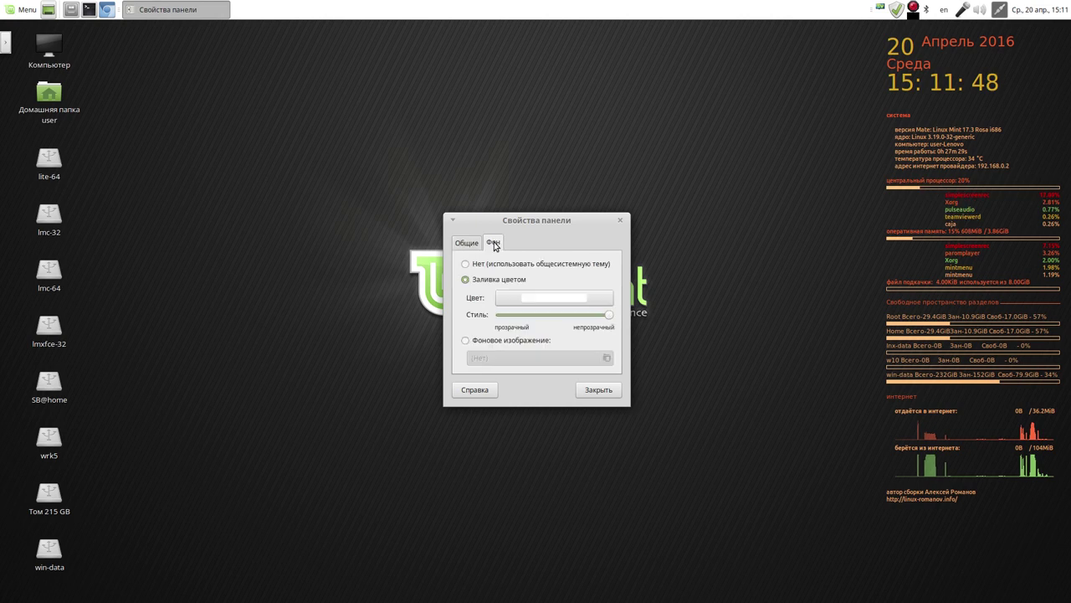
drag(606, 316, 494, 325)
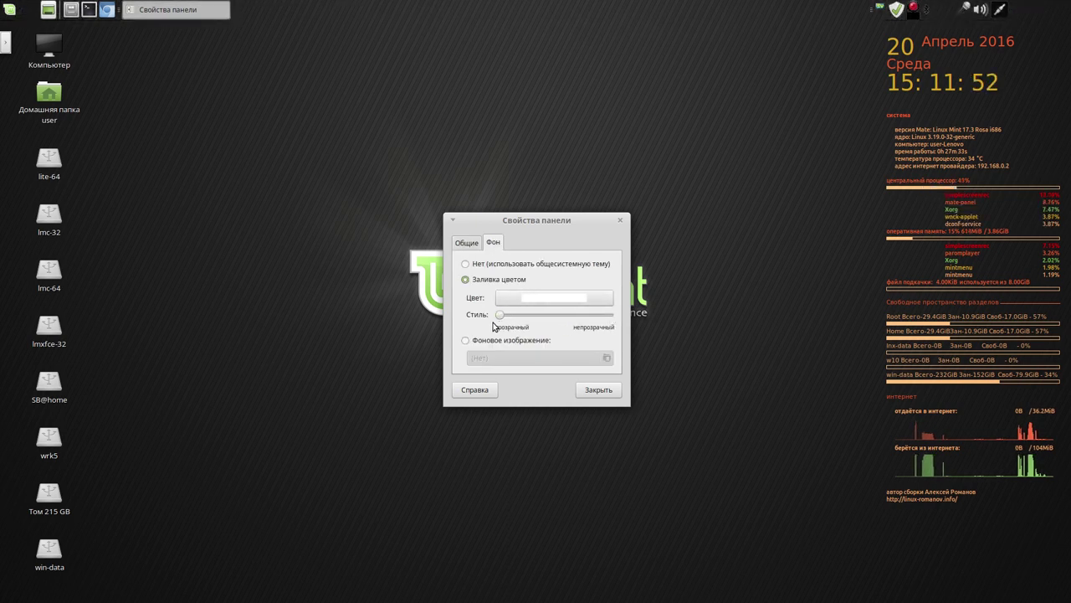
Step: Make the expanded launcher panel's solid colour background fully transparent in its properties and collapse the panel back to the screen edge
click(598, 390)
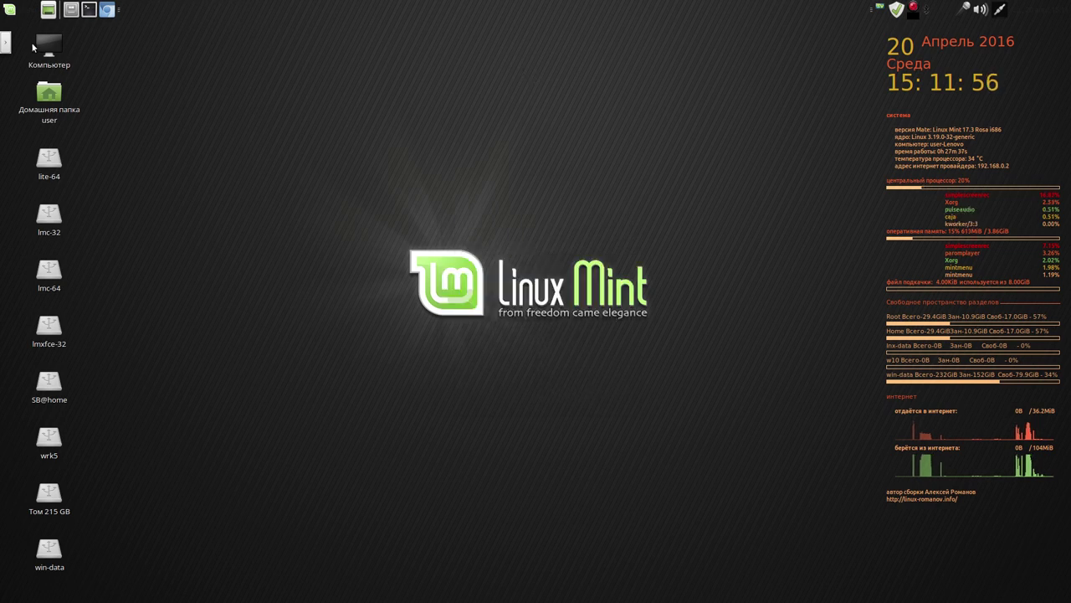
click(5, 42)
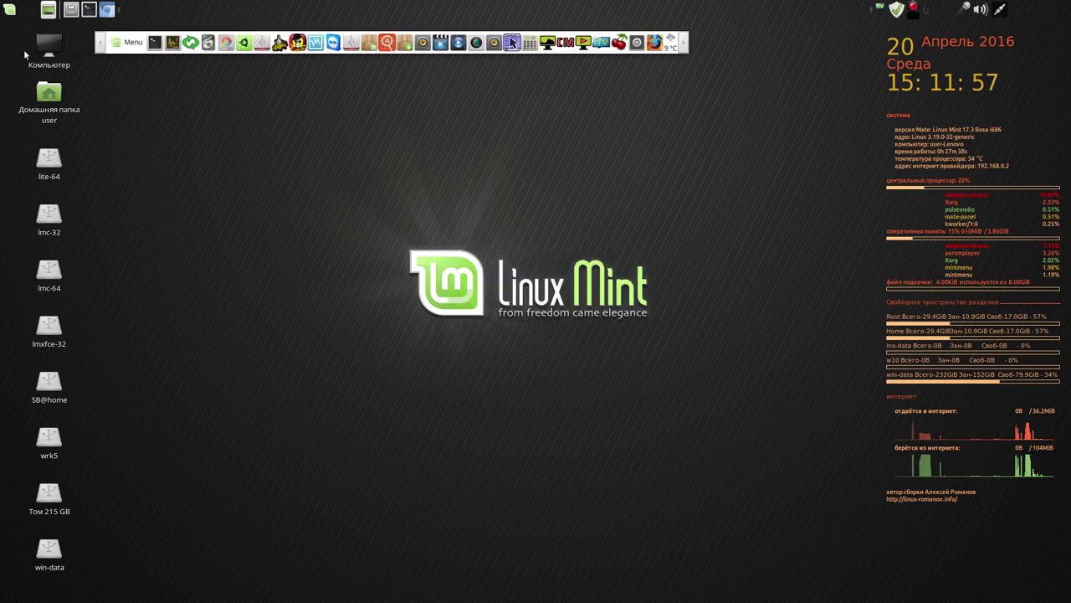
right_click(101, 46)
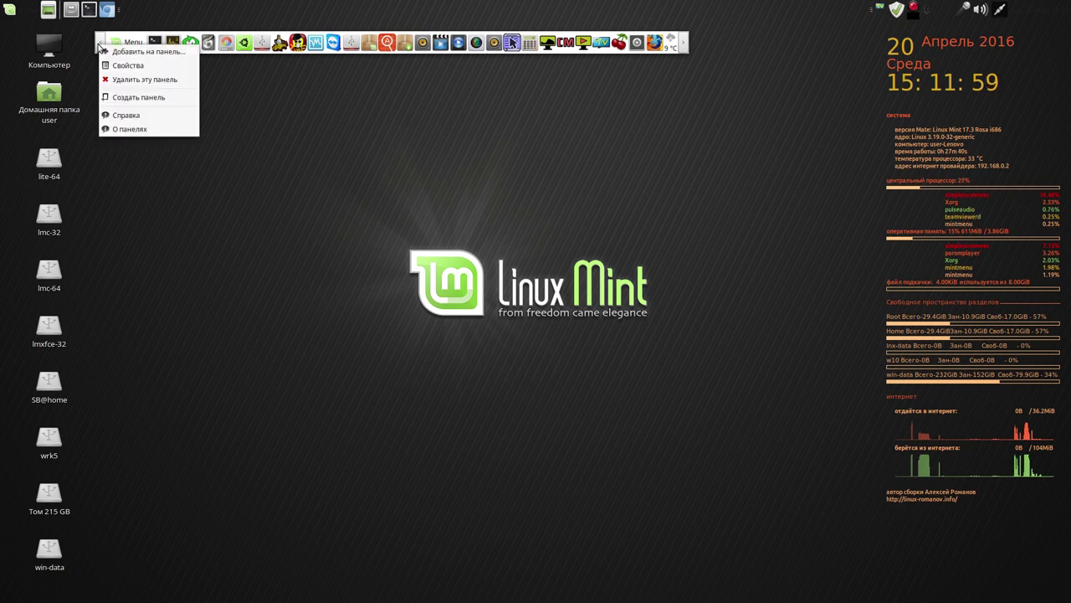
click(127, 65)
click(494, 244)
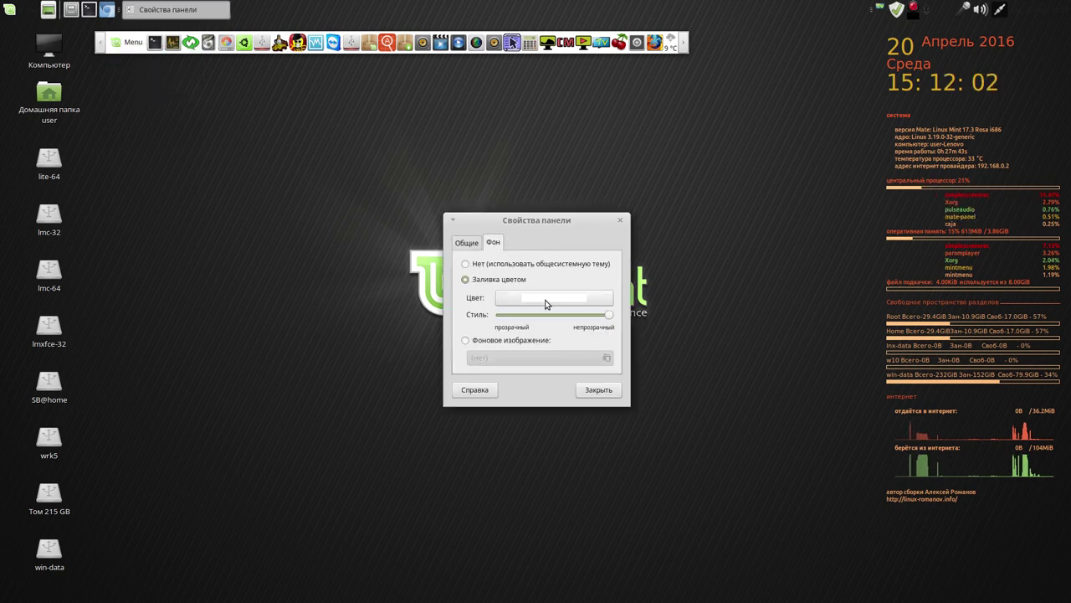
drag(609, 319, 492, 323)
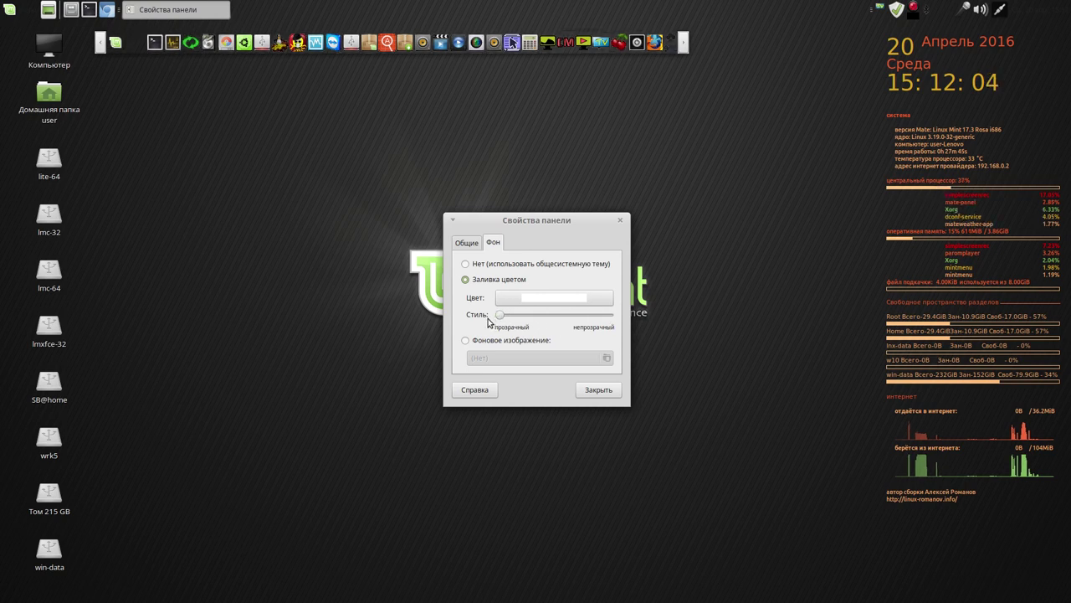
click(599, 390)
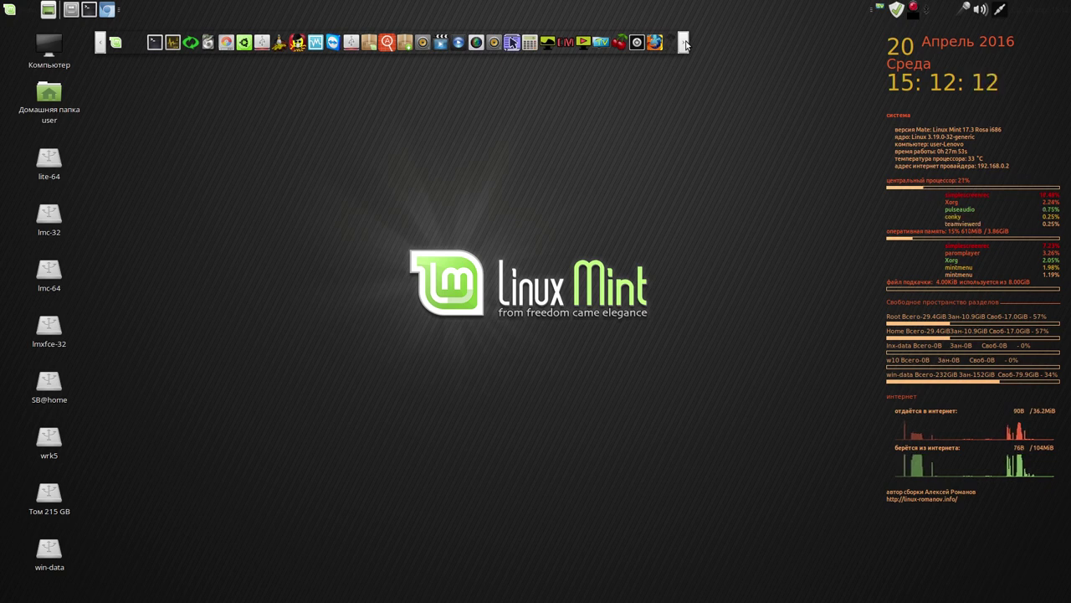
click(100, 41)
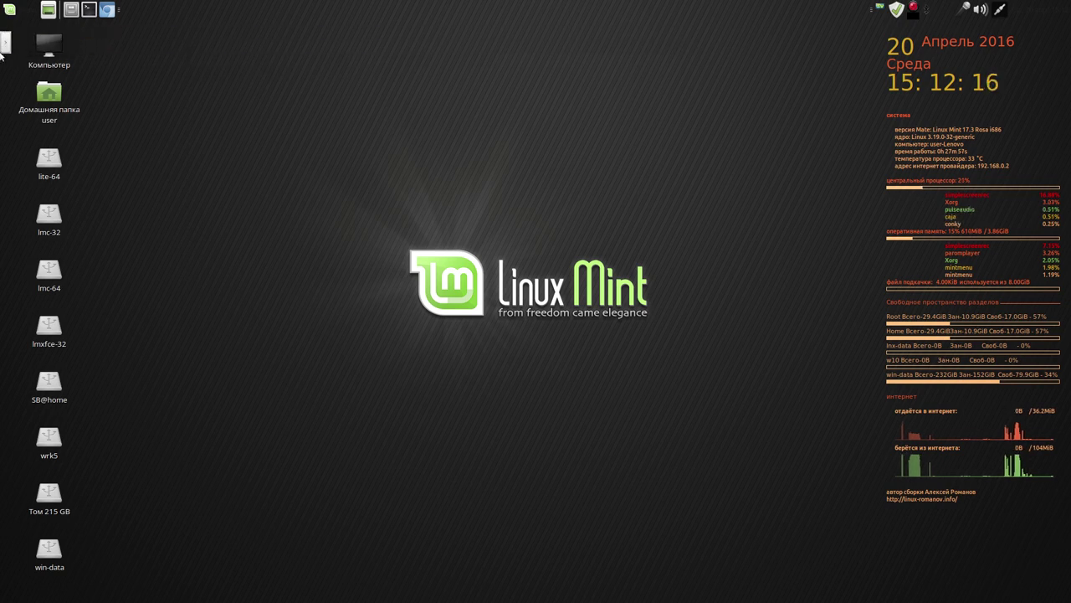